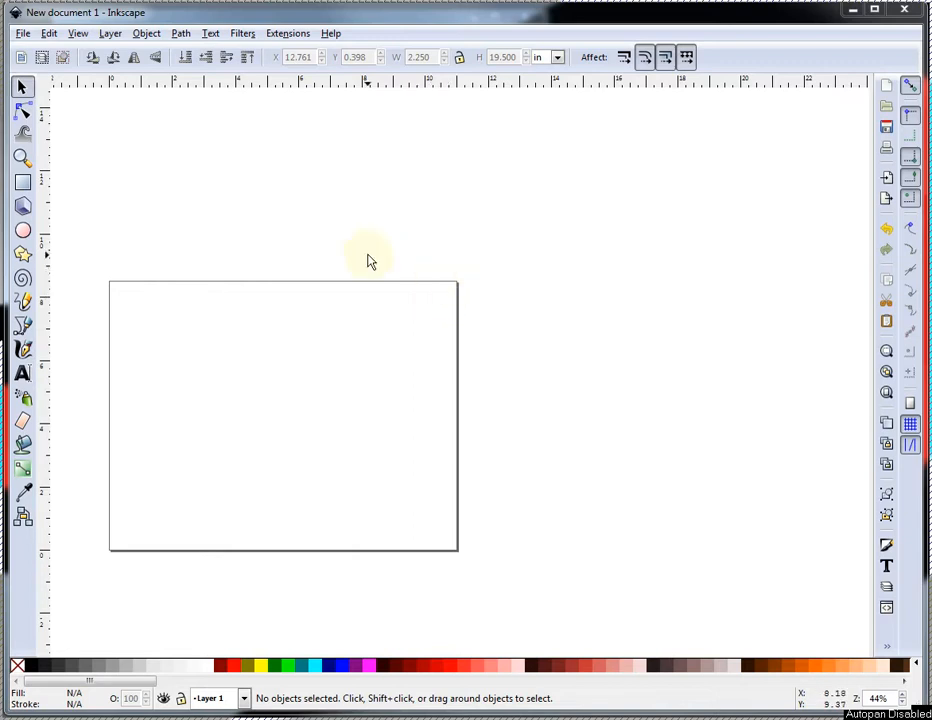
Draw a long horizontal rectangle about 14 in wide and 1.6 in tall above the page.
click(22, 183)
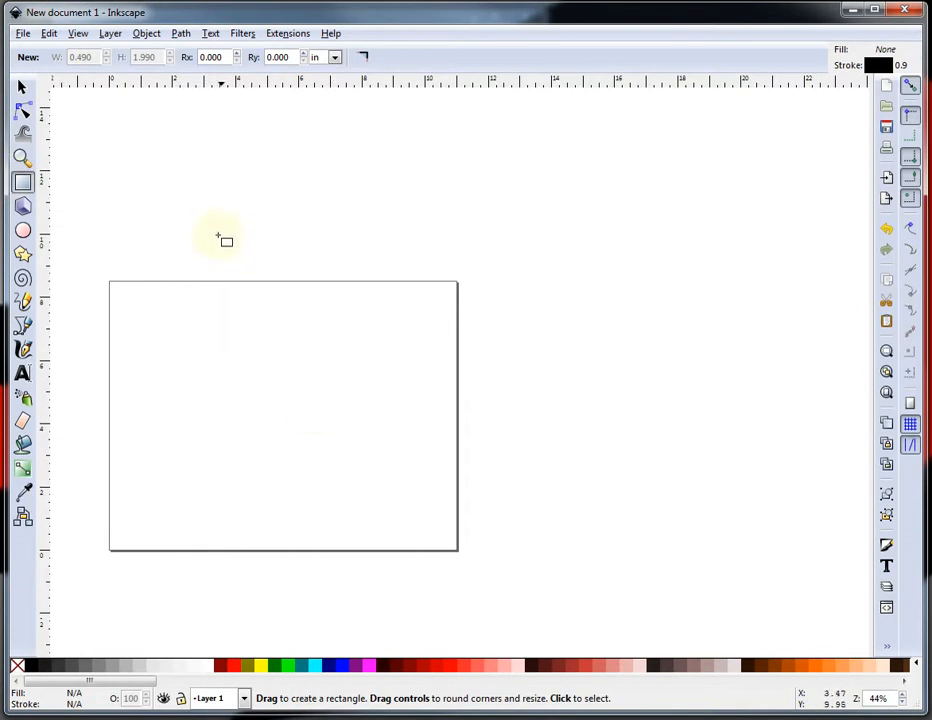
drag(208, 228, 654, 277)
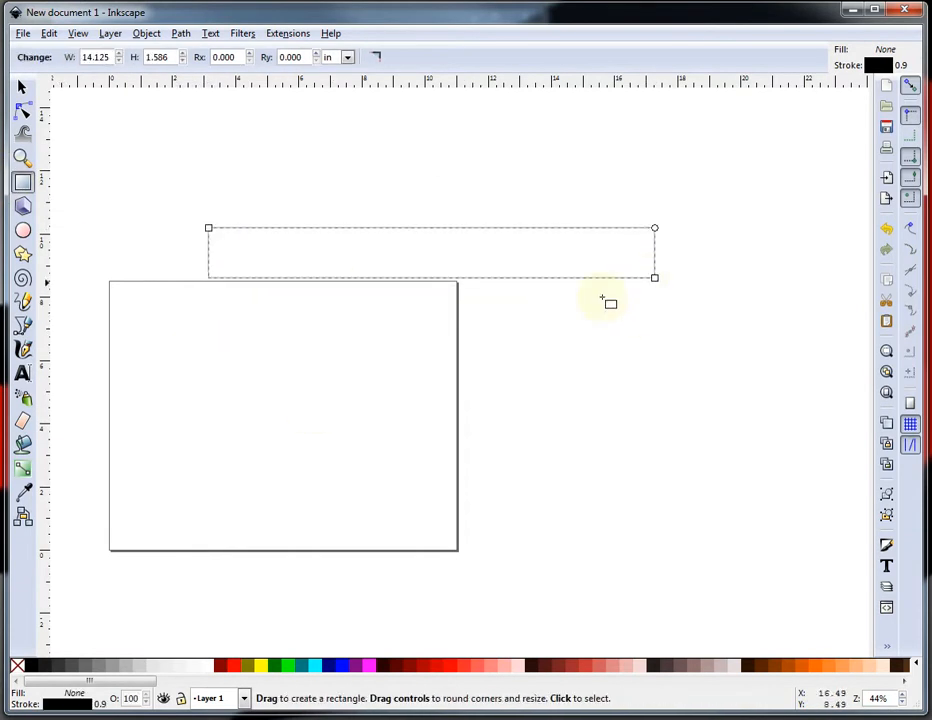
click(22, 87)
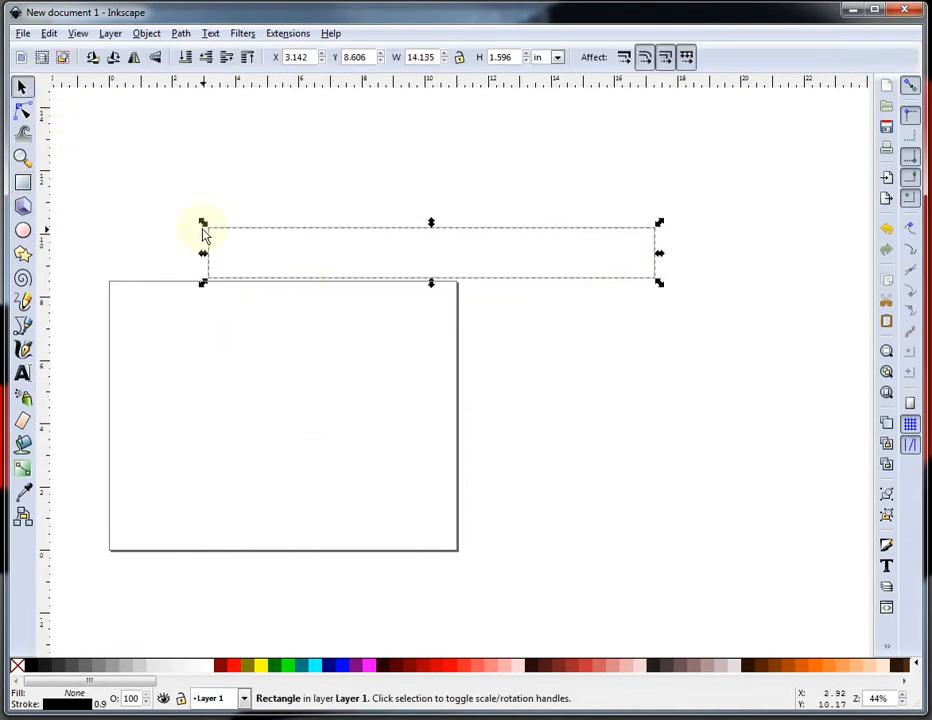
Move the horizontal rectangle up and to the right, off the page.
scroll(202, 235, down, 2)
scroll(492, 252, up, 2)
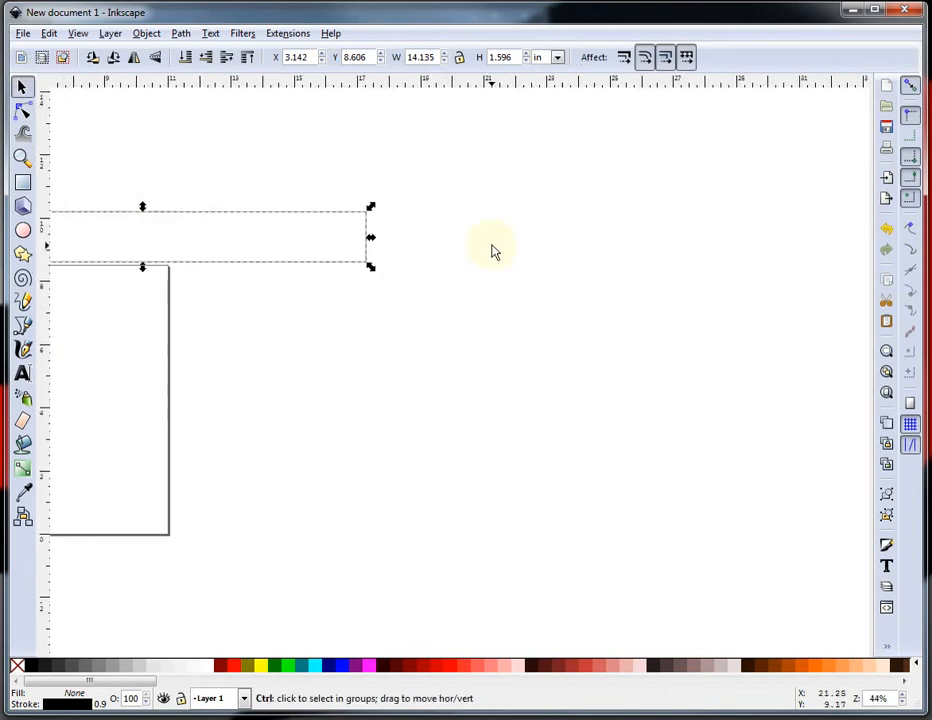
scroll(354, 316, down, 2)
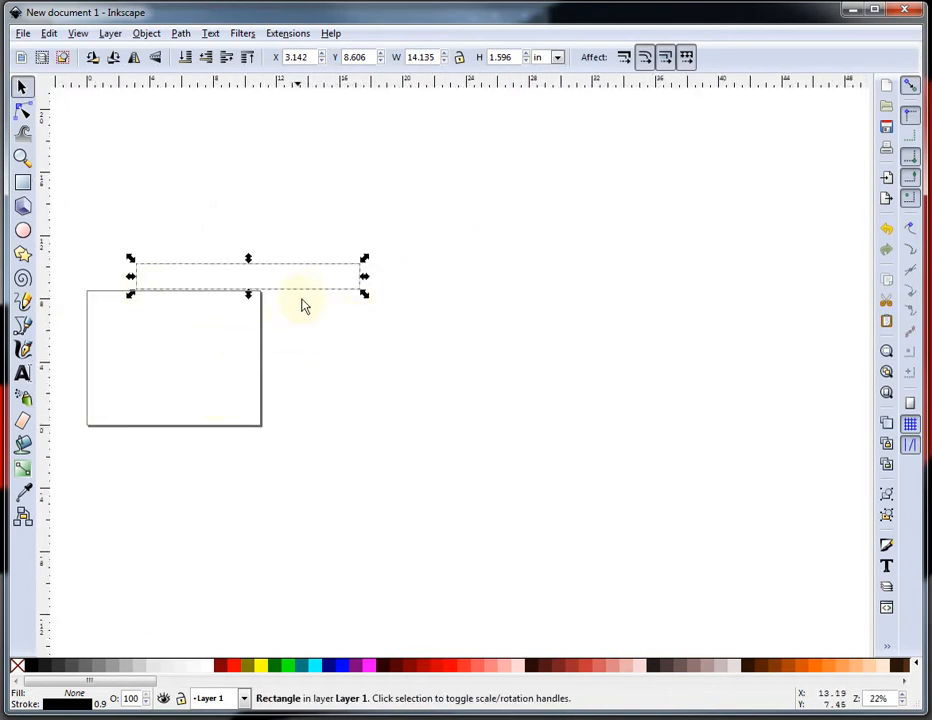
drag(312, 300, 462, 243)
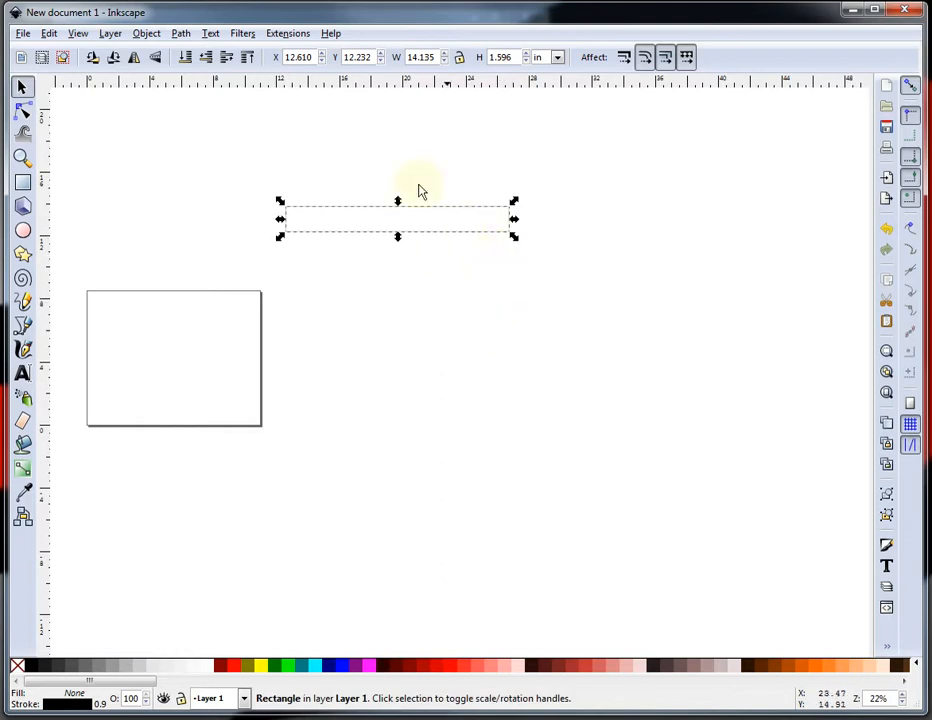
Set the horizontal rectangle's width to 25.5 in and its height to 1.5 in.
double_click(437, 57)
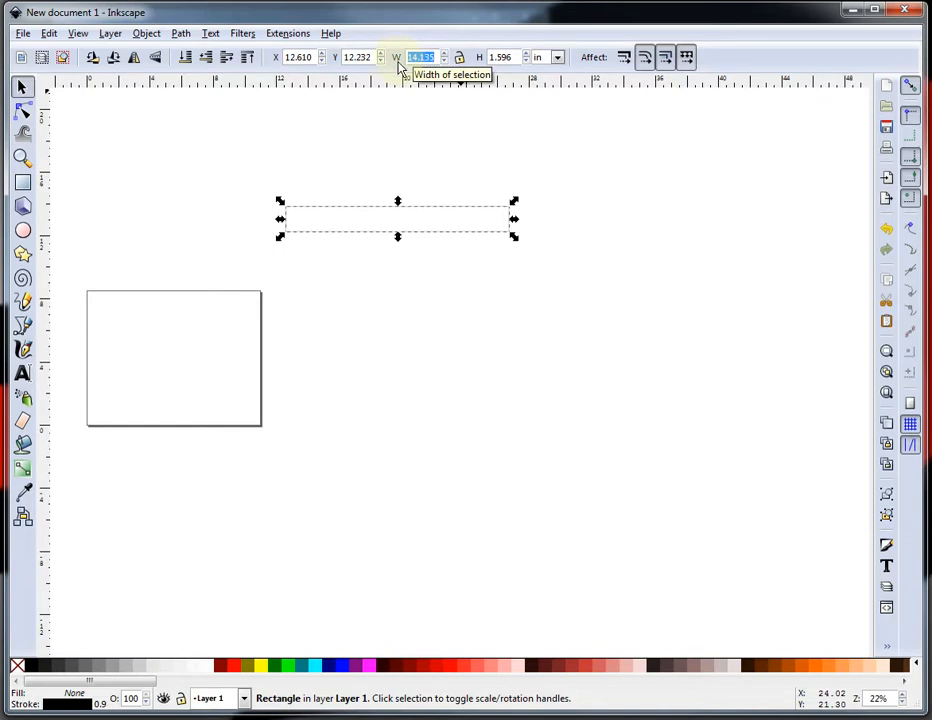
text(2)
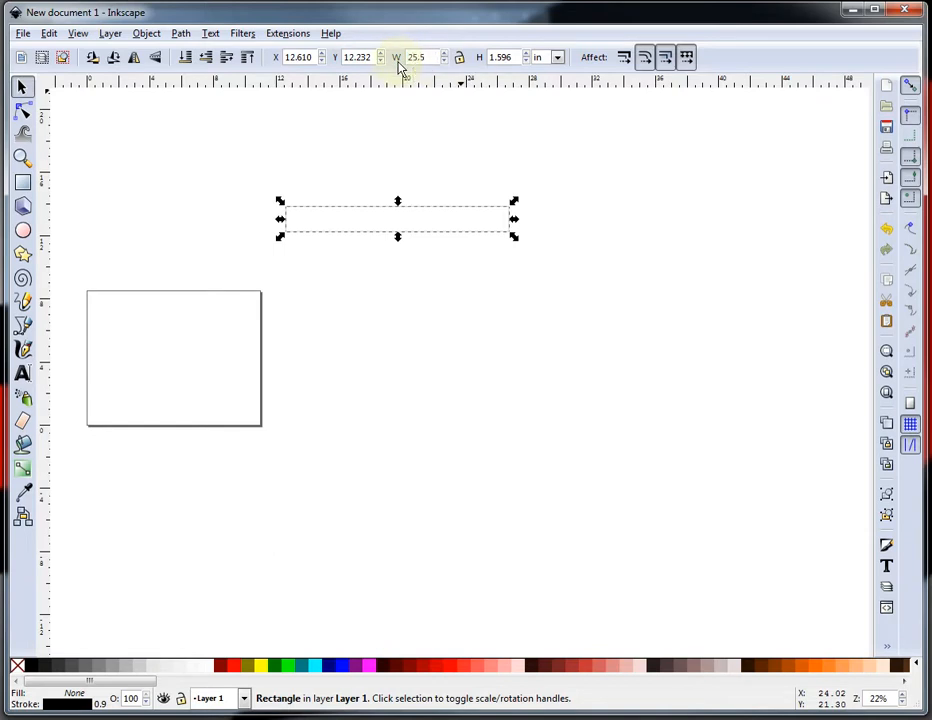
text(5.5)
key(Return)
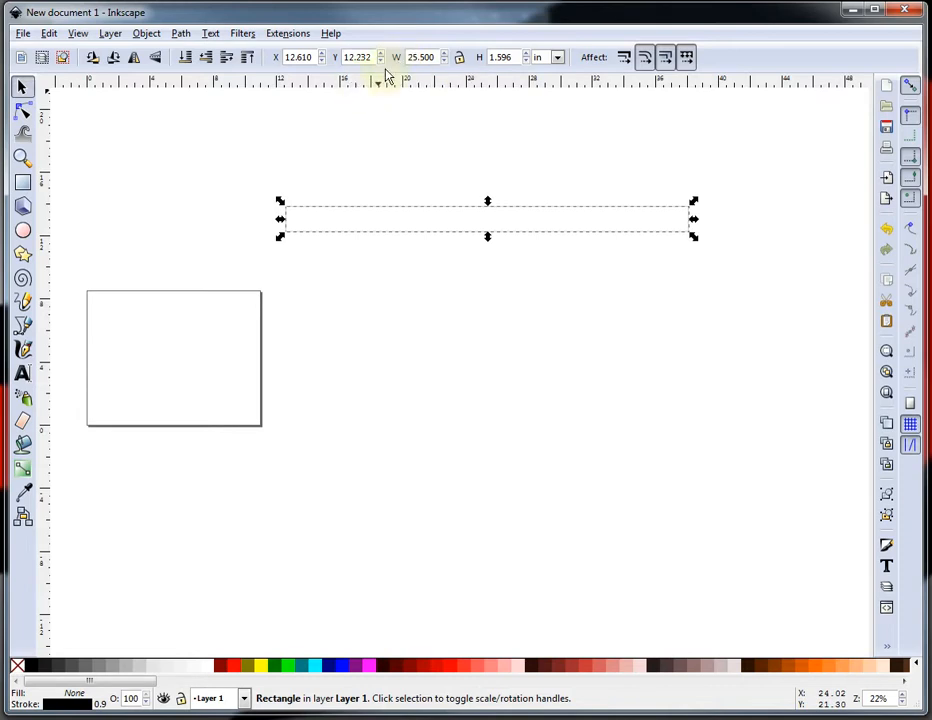
click(512, 58)
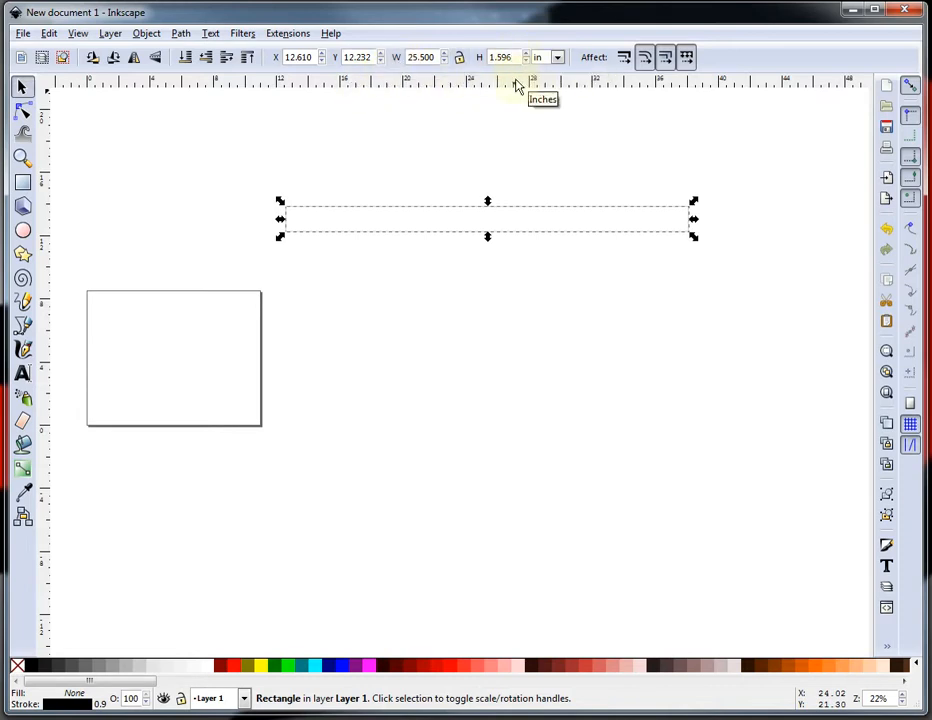
key(BackSpace)
key(BackSpace)
key(Return)
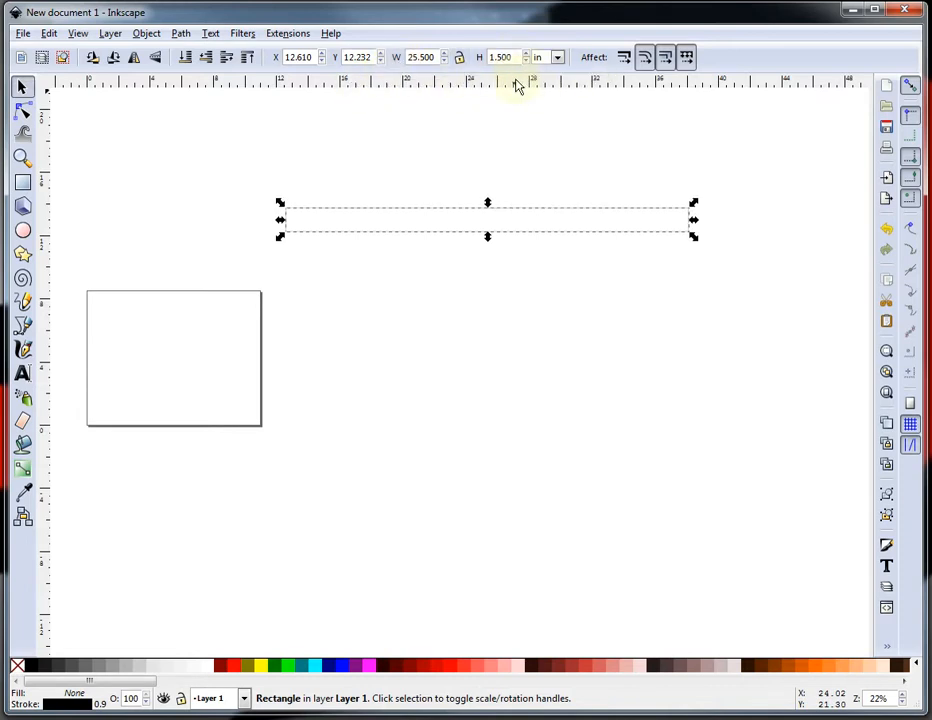
Draw a tall vertical rectangle below the horizontal bar and set its height to 19.5 in.
click(374, 408)
click(574, 237)
click(23, 182)
drag(352, 295, 395, 516)
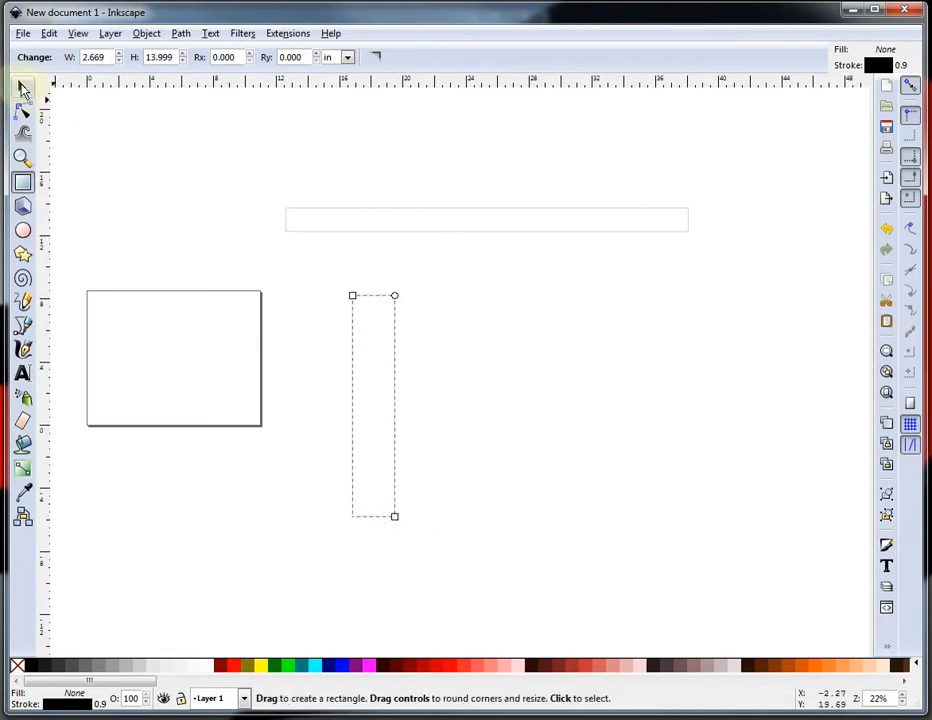
click(24, 90)
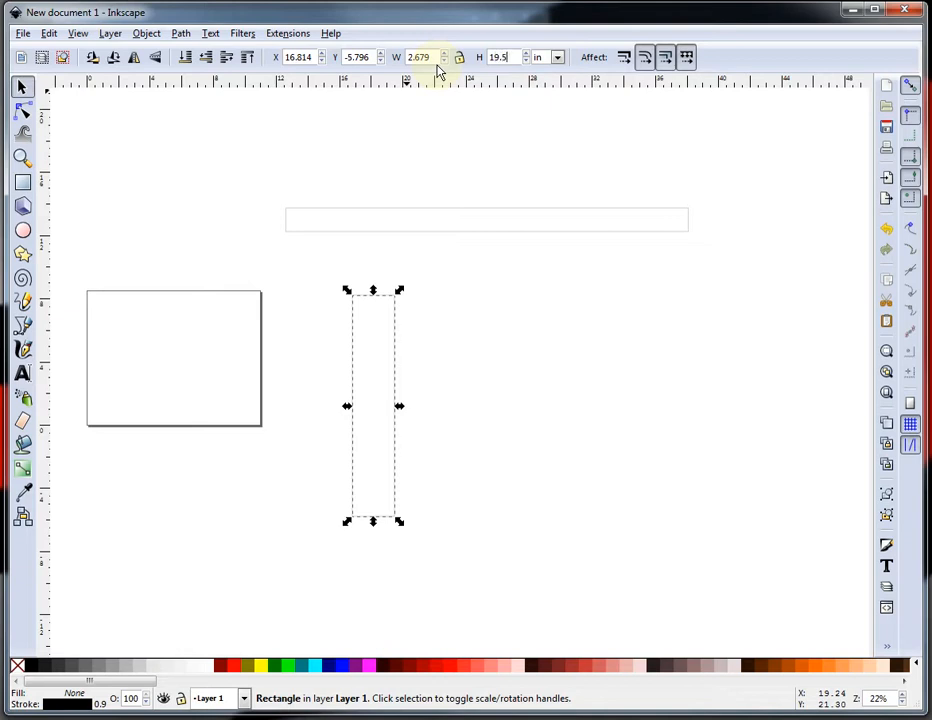
click(516, 383)
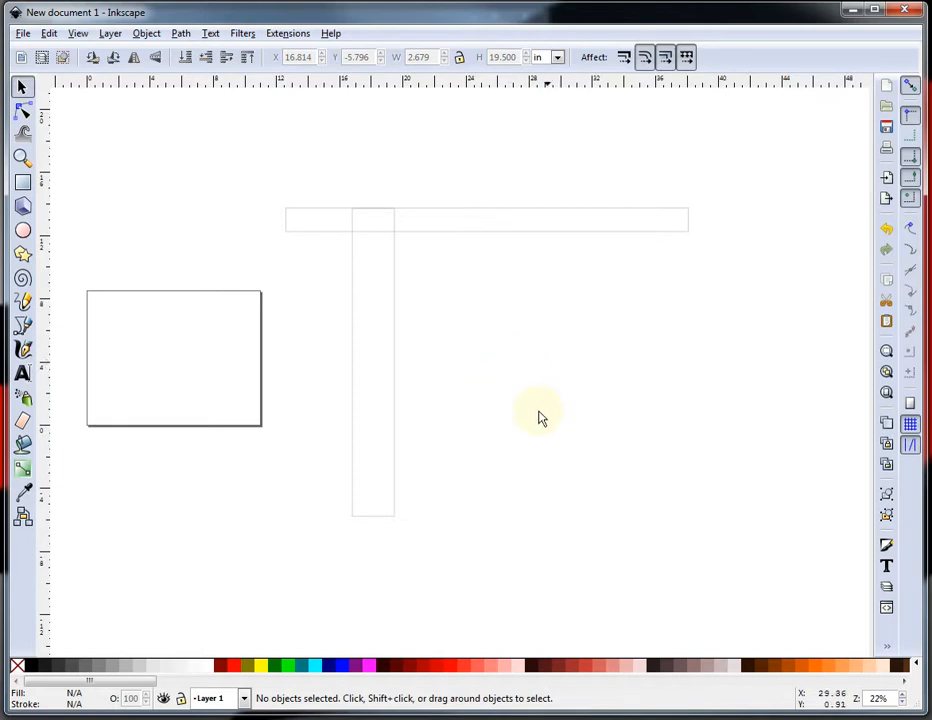
Set the vertical rectangle's width to 2.25 in and move it slightly left and down.
click(390, 282)
drag(433, 57, 398, 62)
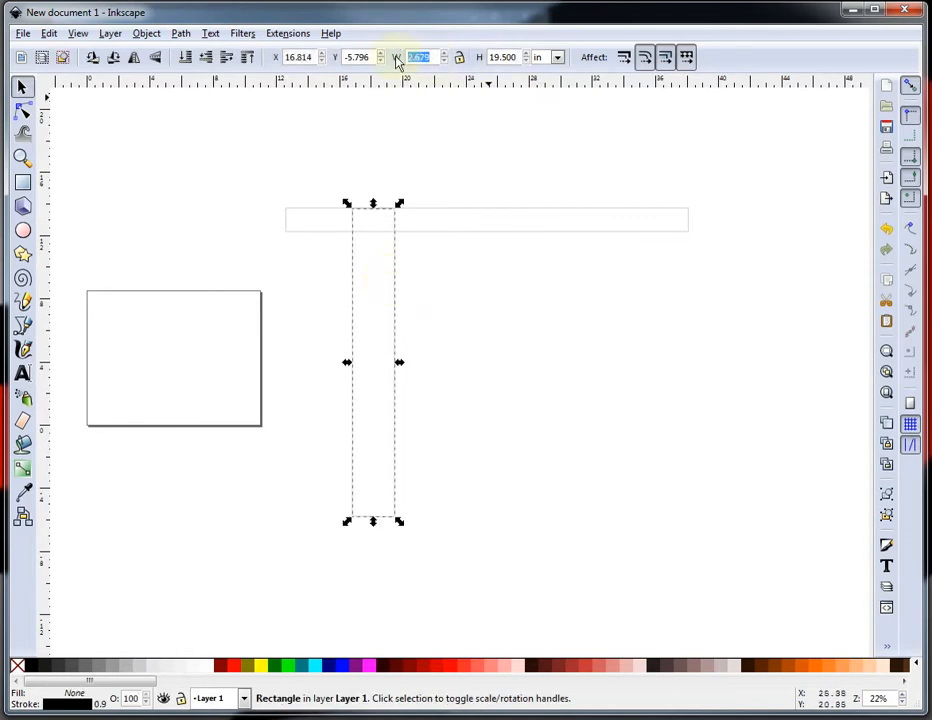
text(2.25)
key(Return)
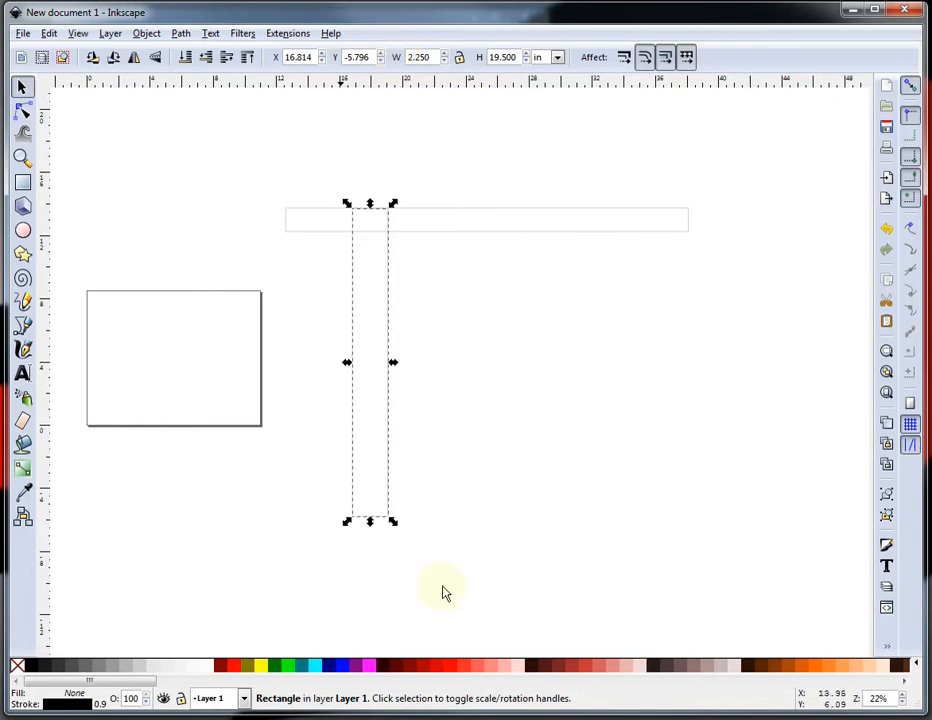
click(391, 284)
drag(391, 284, 354, 330)
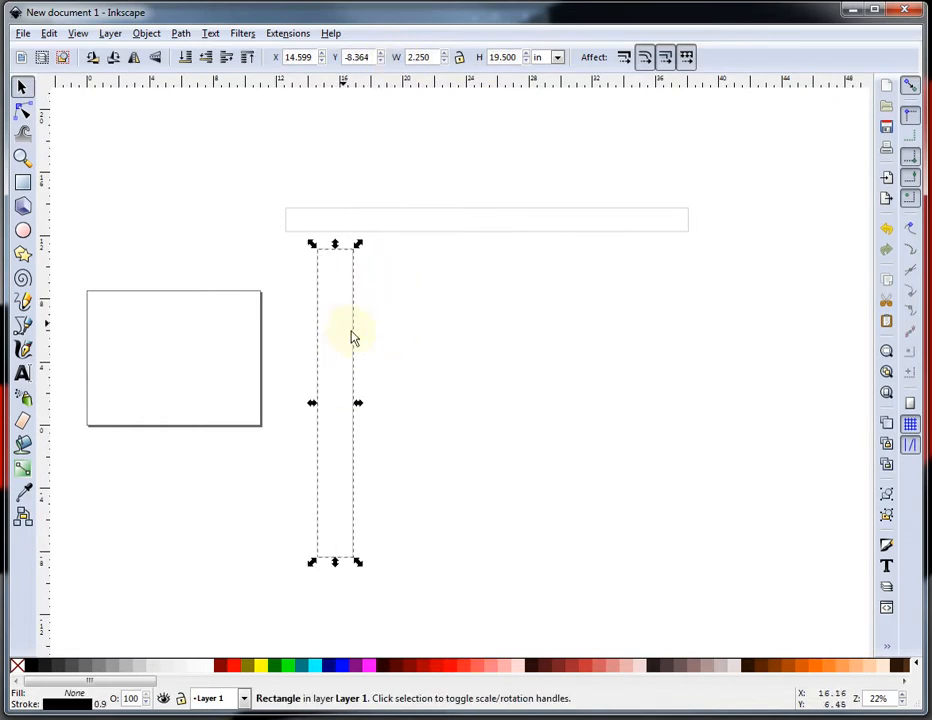
Draw a small rectangle about 1.3 in wide and 4.2 in tall to the right of the vertical bar.
scroll(343, 640, up, 1)
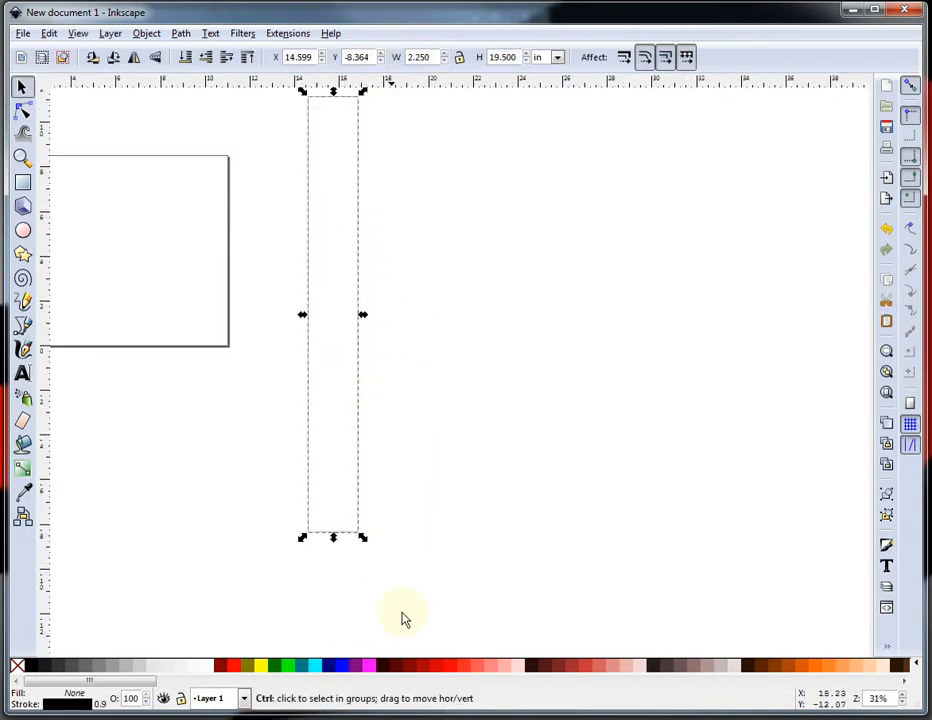
scroll(440, 548, up, 1)
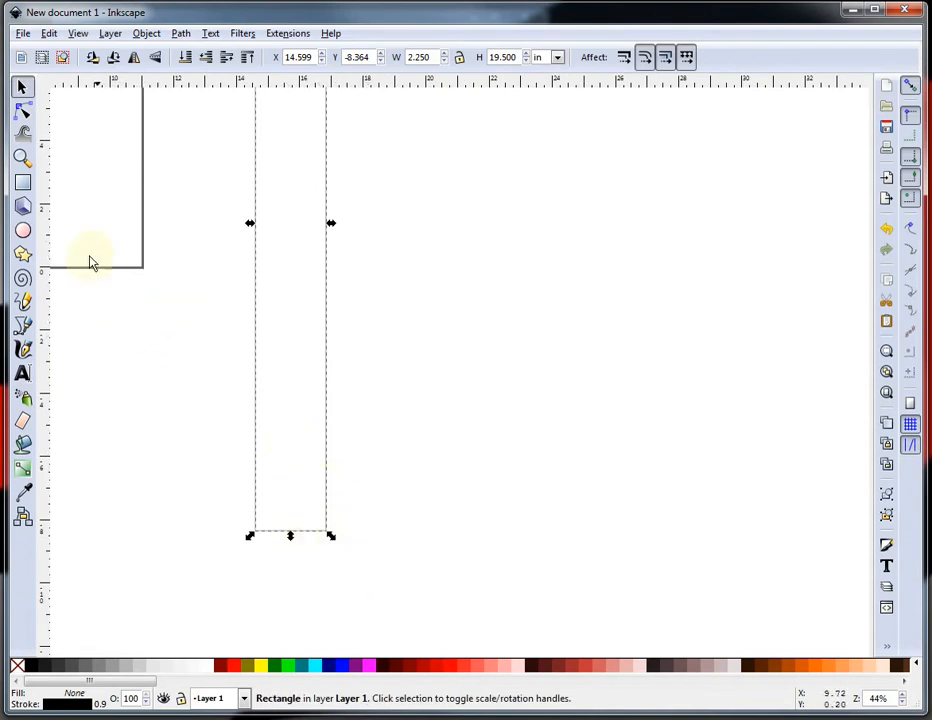
click(22, 182)
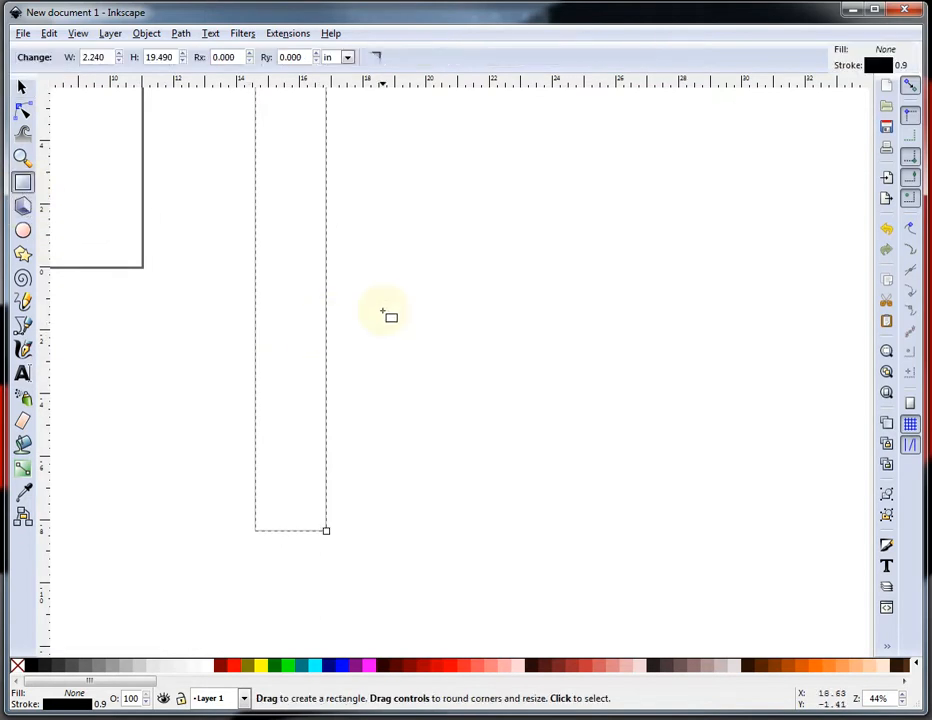
drag(382, 308, 426, 441)
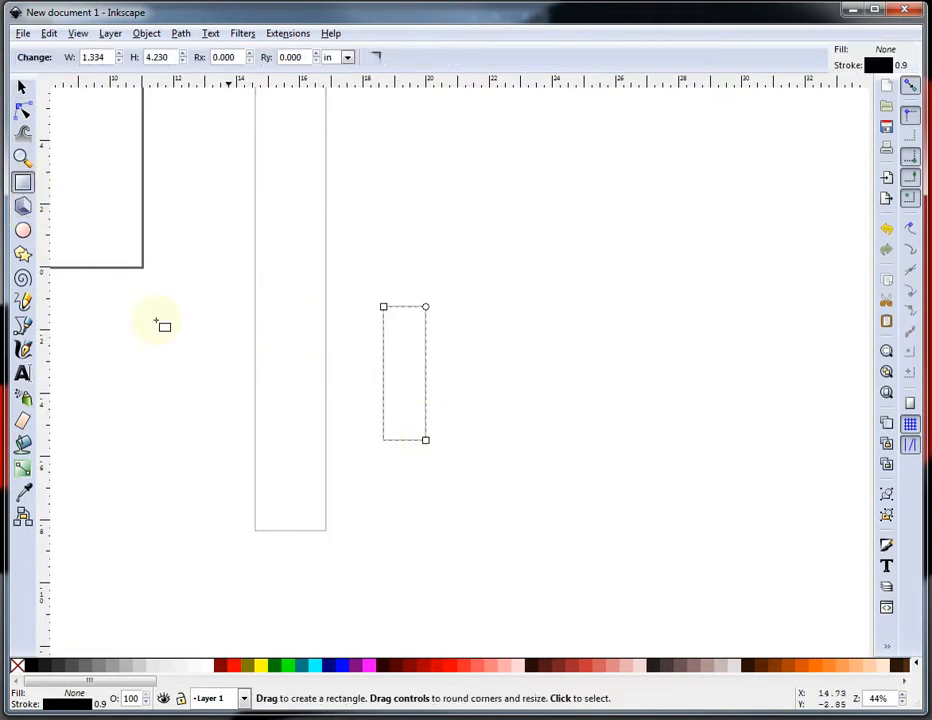
click(23, 89)
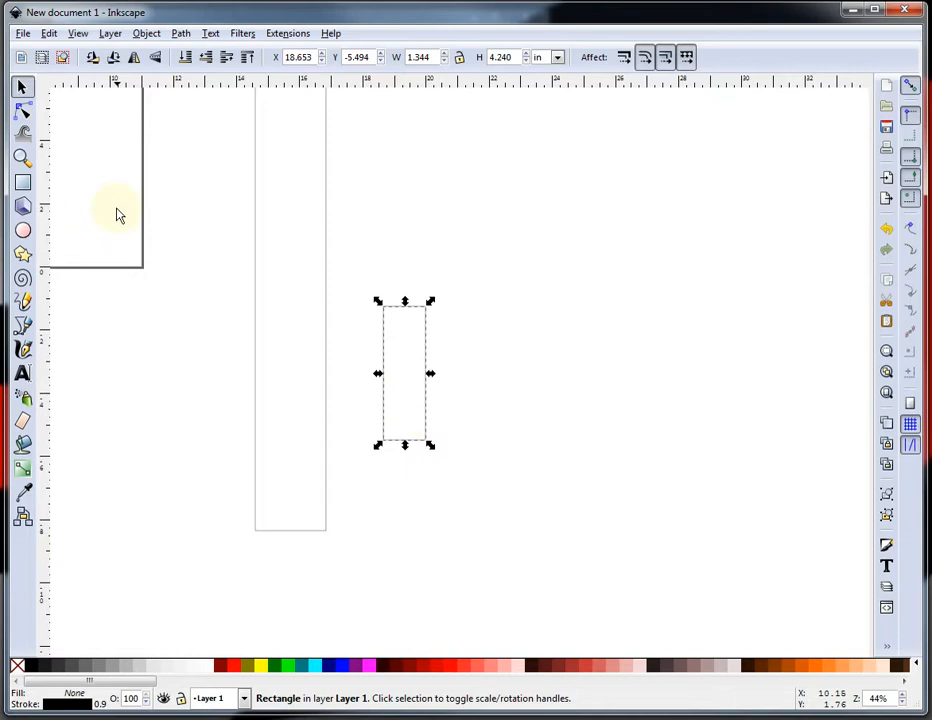
Set the small rectangle's width to 0.25 in.
click(433, 55)
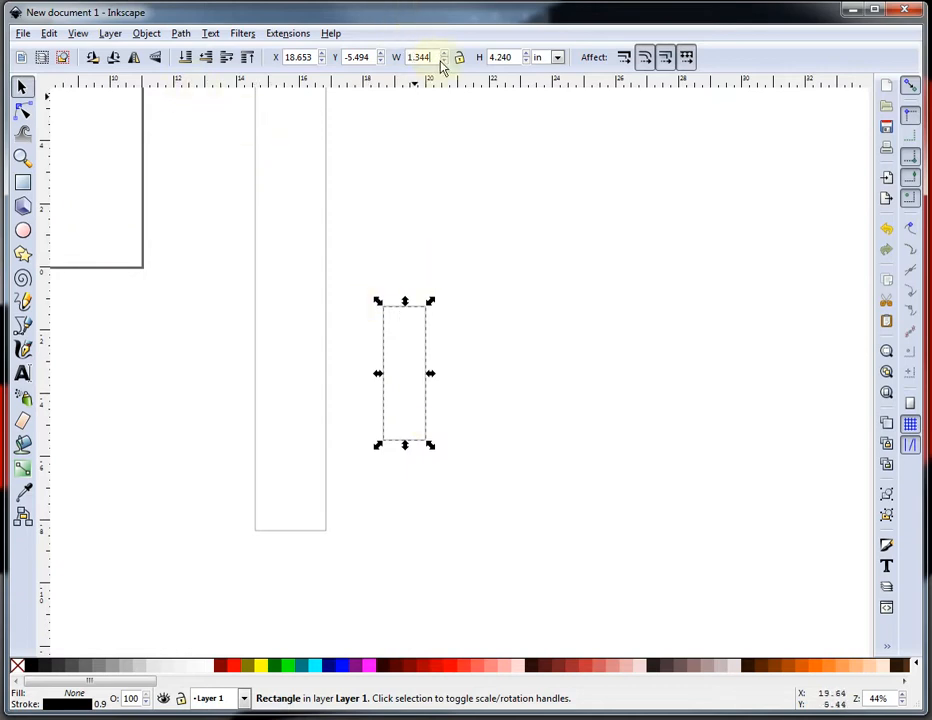
drag(438, 56, 368, 66)
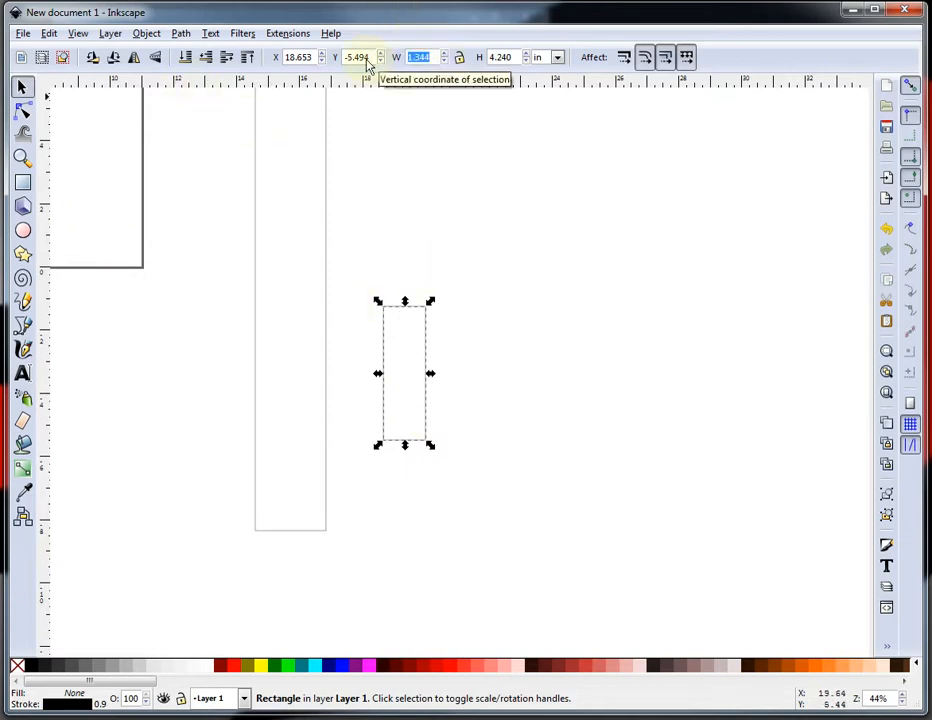
key(BackSpace)
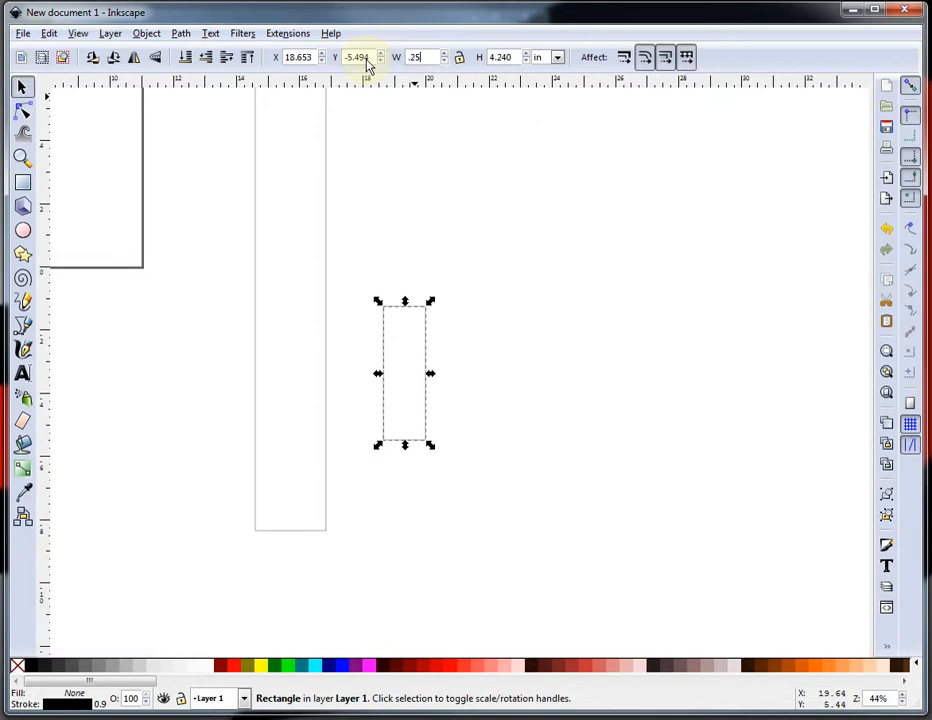
key(Return)
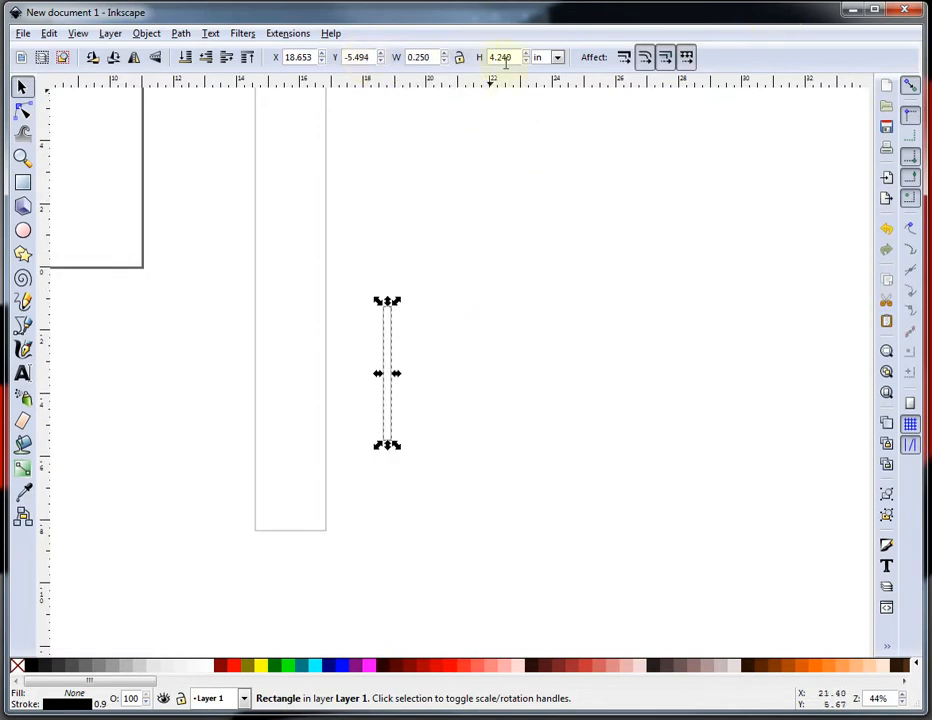
Set the small rectangle's width to 0.5 in and its height to 2 in.
triple_click(435, 57)
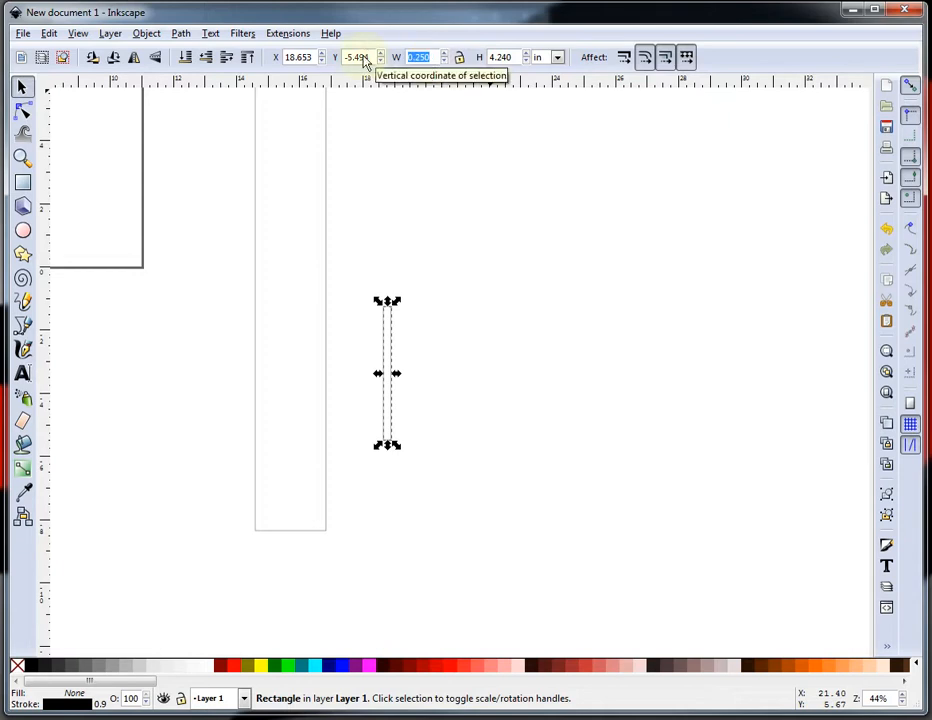
key(BackSpace)
text(.5)
key(Return)
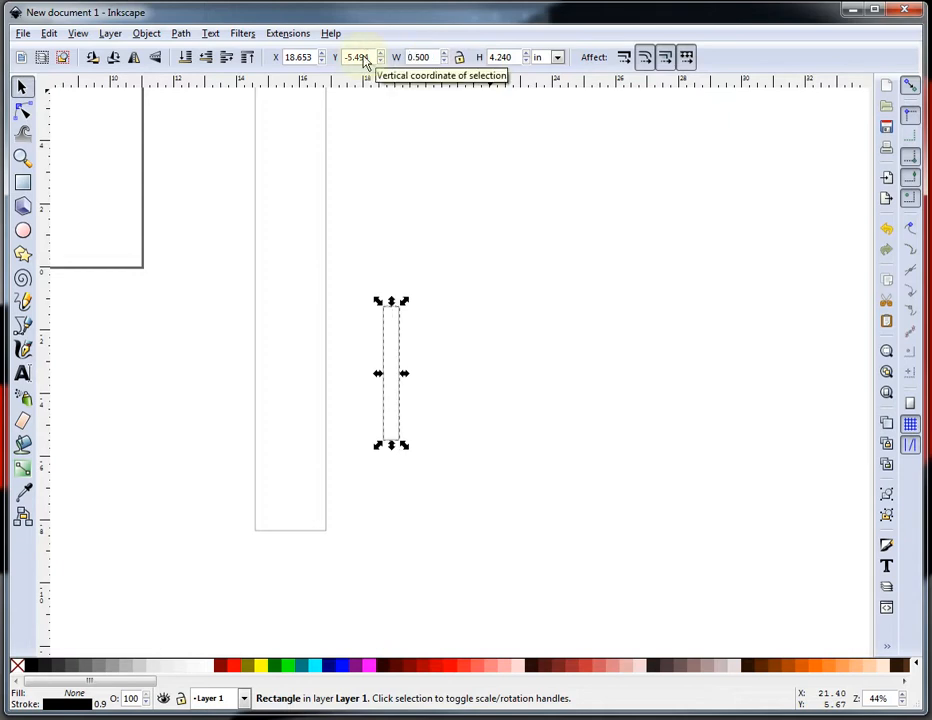
triple_click(516, 57)
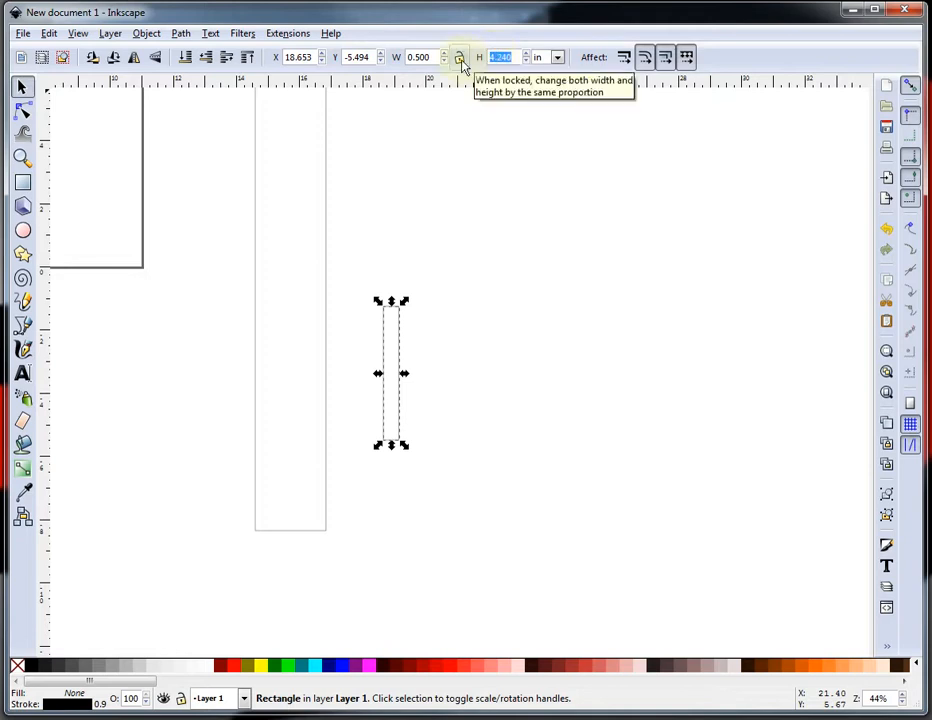
text(5)
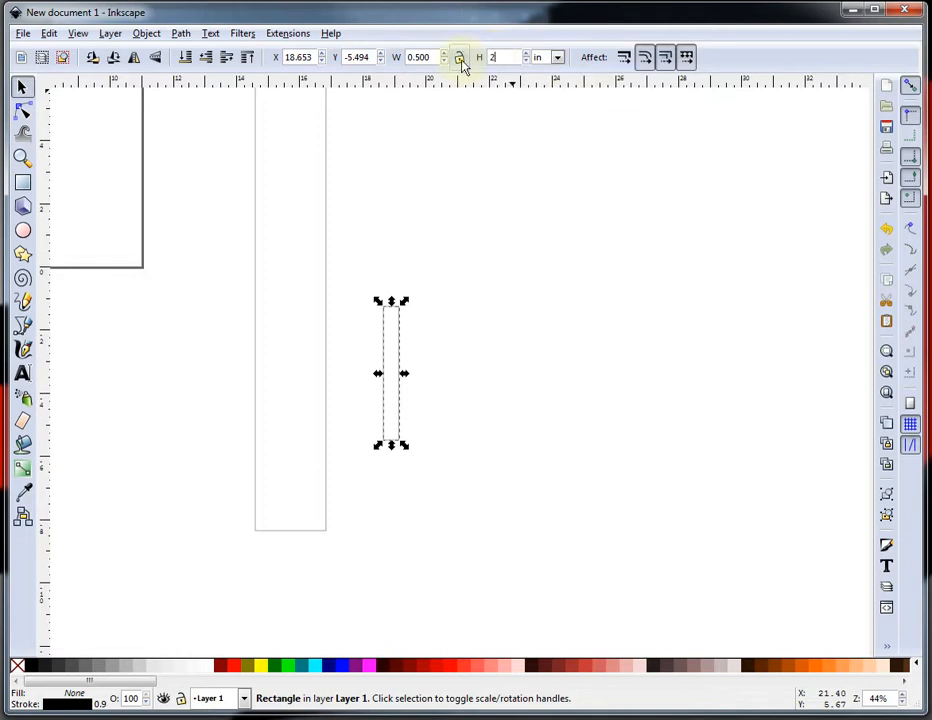
key(Return)
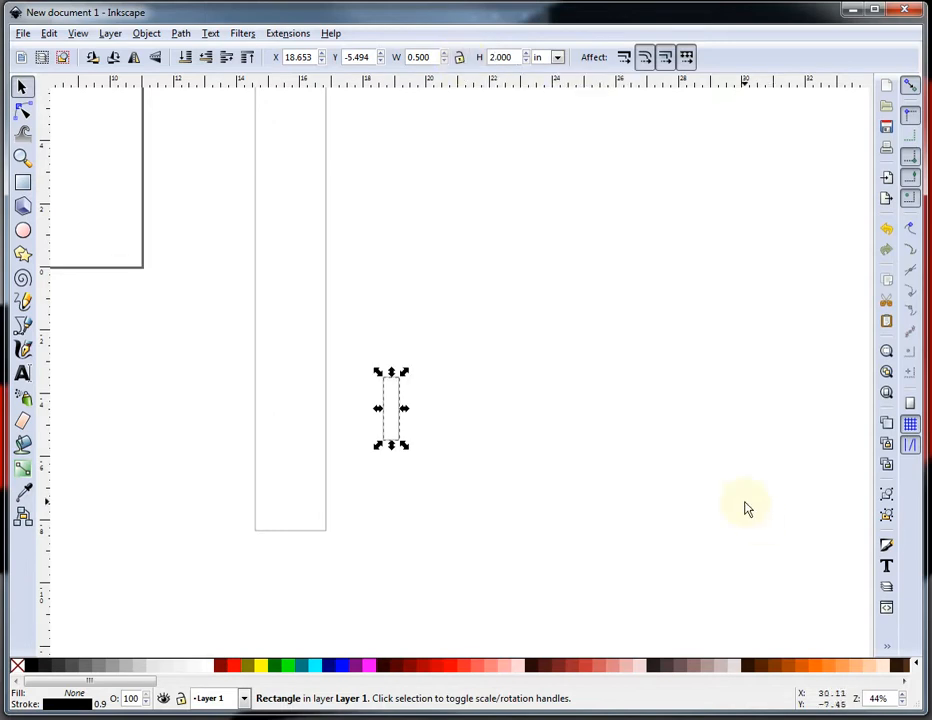
click(340, 565)
ctrl+scroll(292, 566, up, 2)
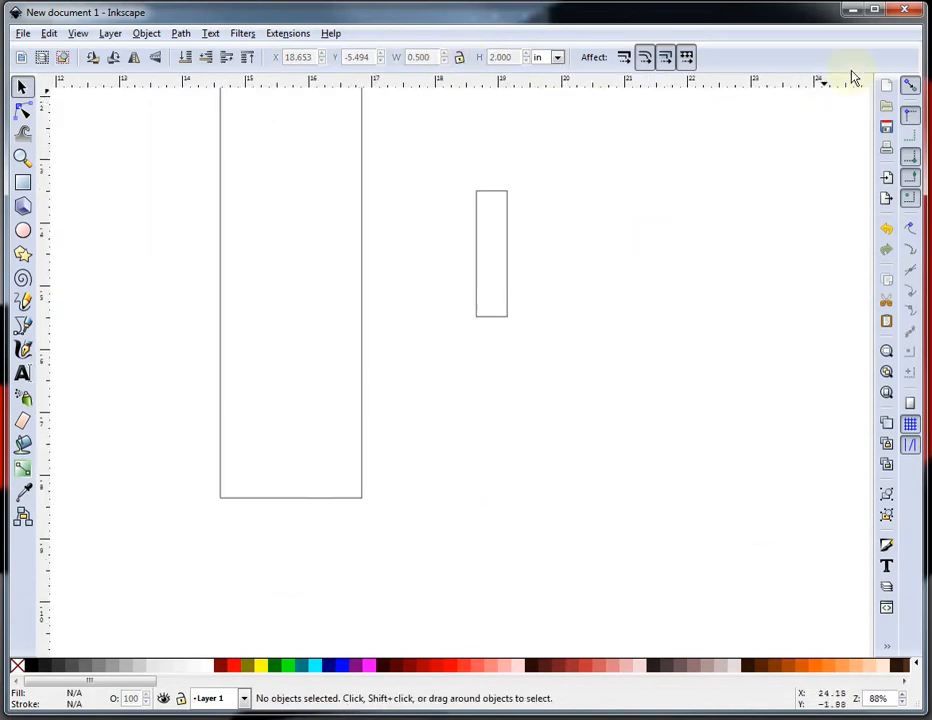
click(911, 86)
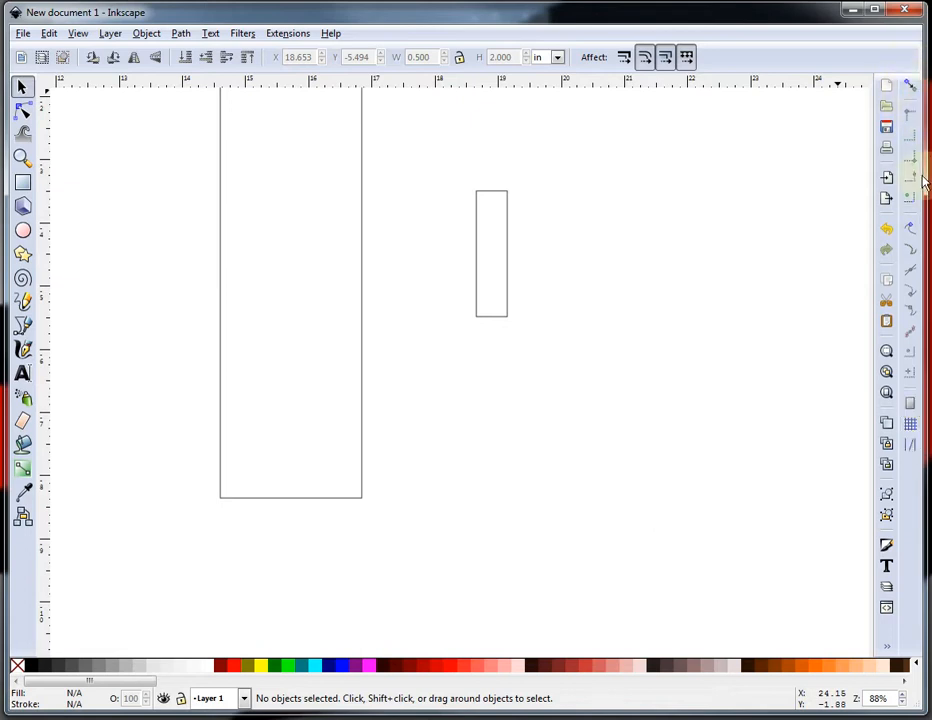
click(911, 86)
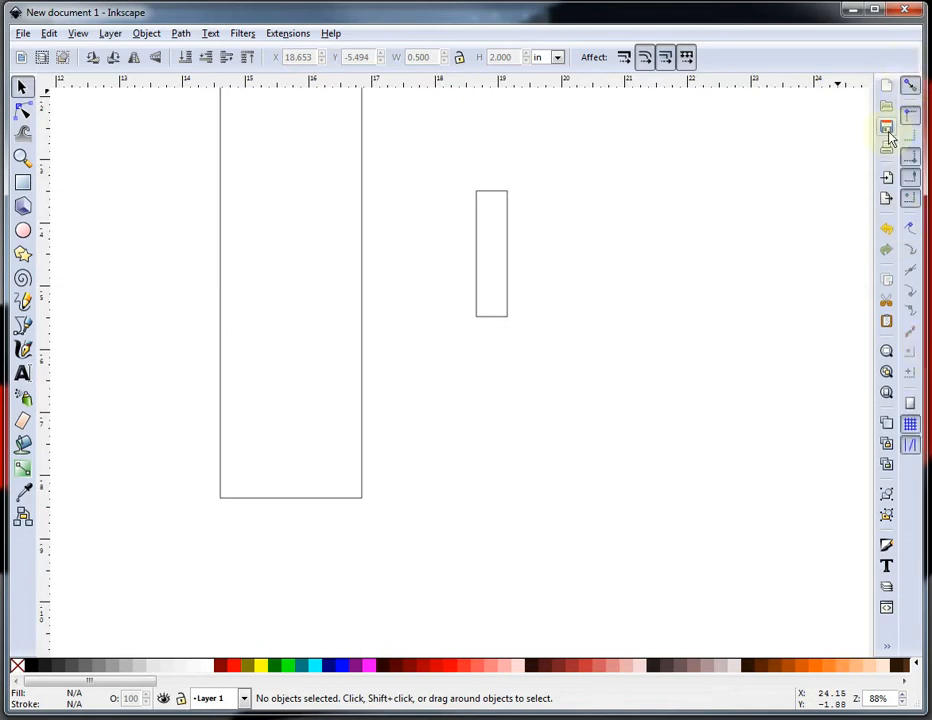
click(913, 117)
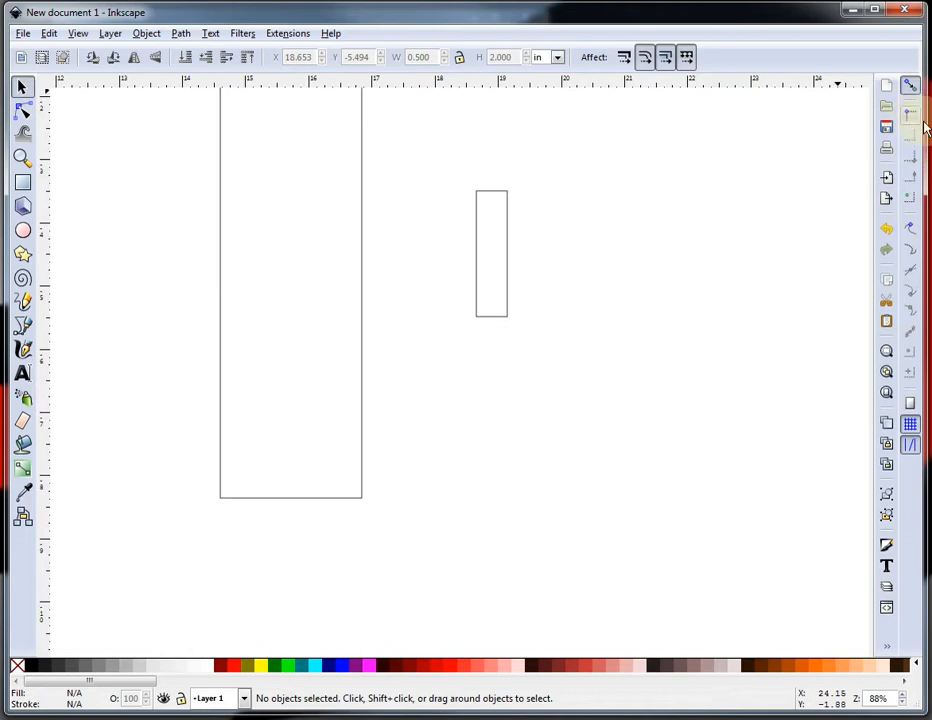
click(913, 117)
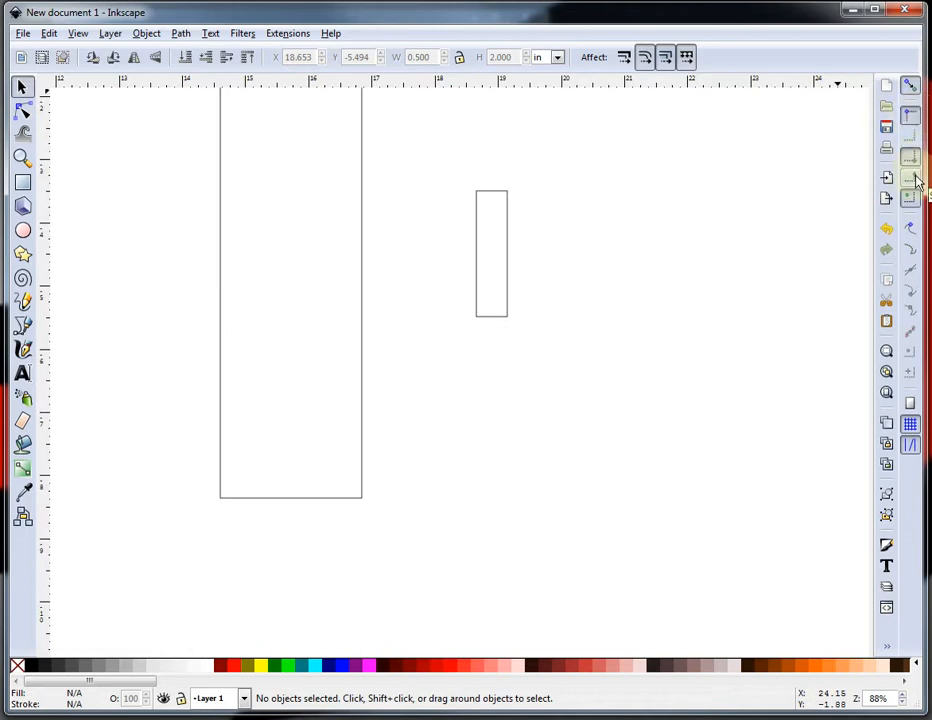
Turn on bounding-box corner snapping and move the small rectangle into the vertical bar's bottom-right corner.
click(914, 178)
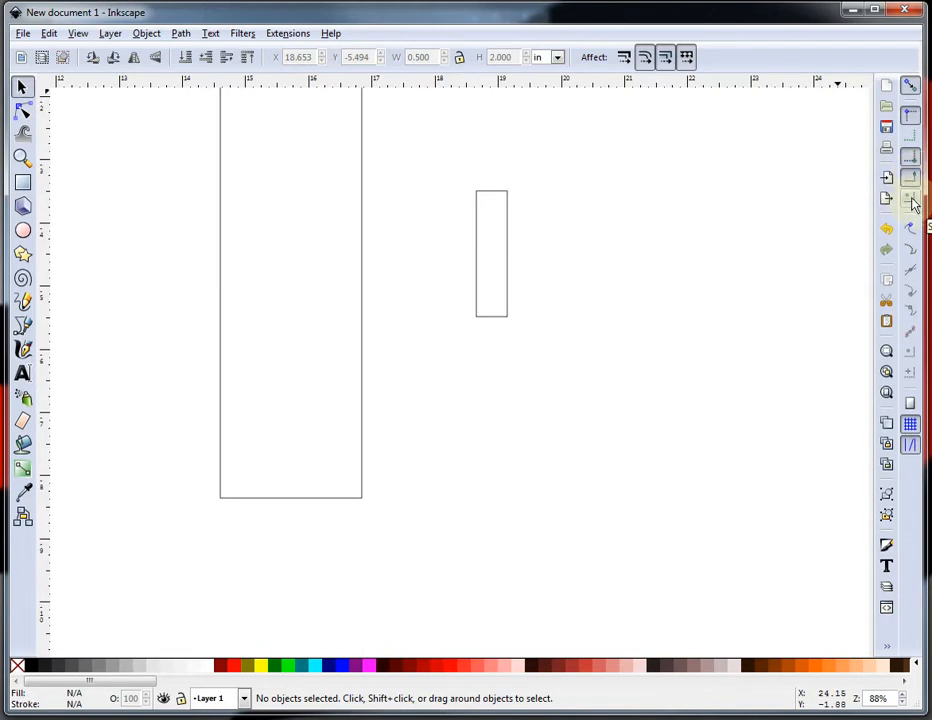
click(506, 272)
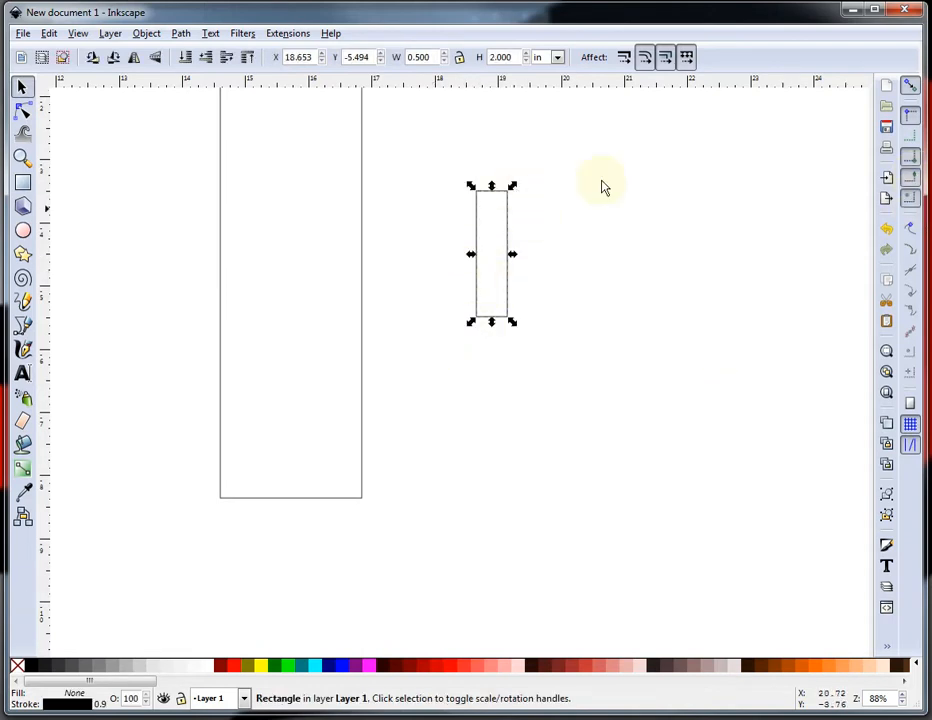
drag(508, 297, 369, 479)
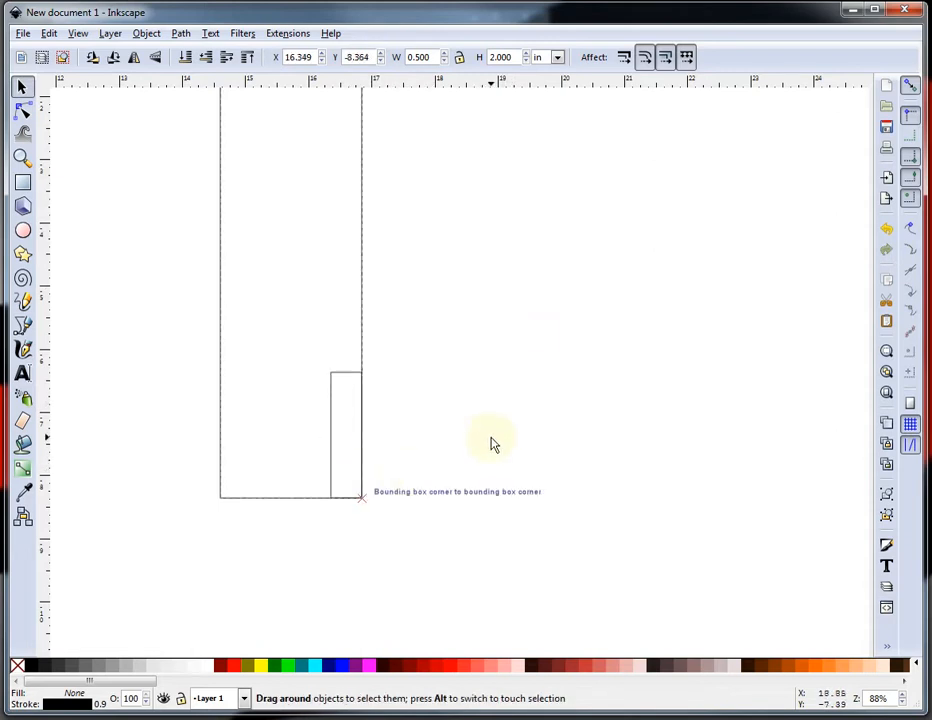
Subtract the small rectangle from the vertical bar with Path Difference to cut a notch.
click(492, 444)
click(354, 373)
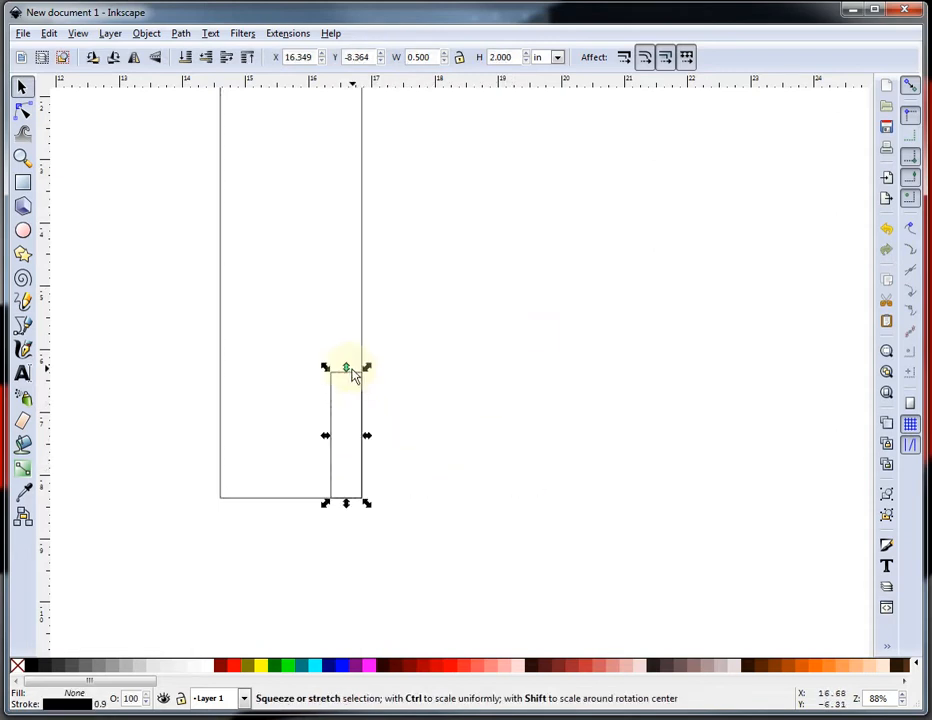
shift+click(362, 312)
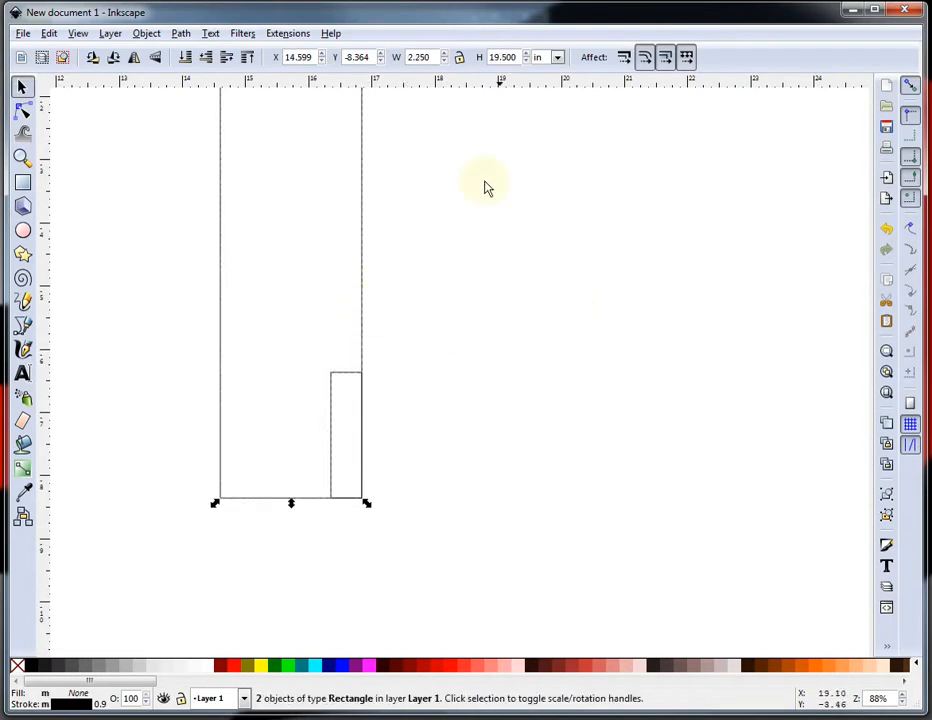
click(183, 33)
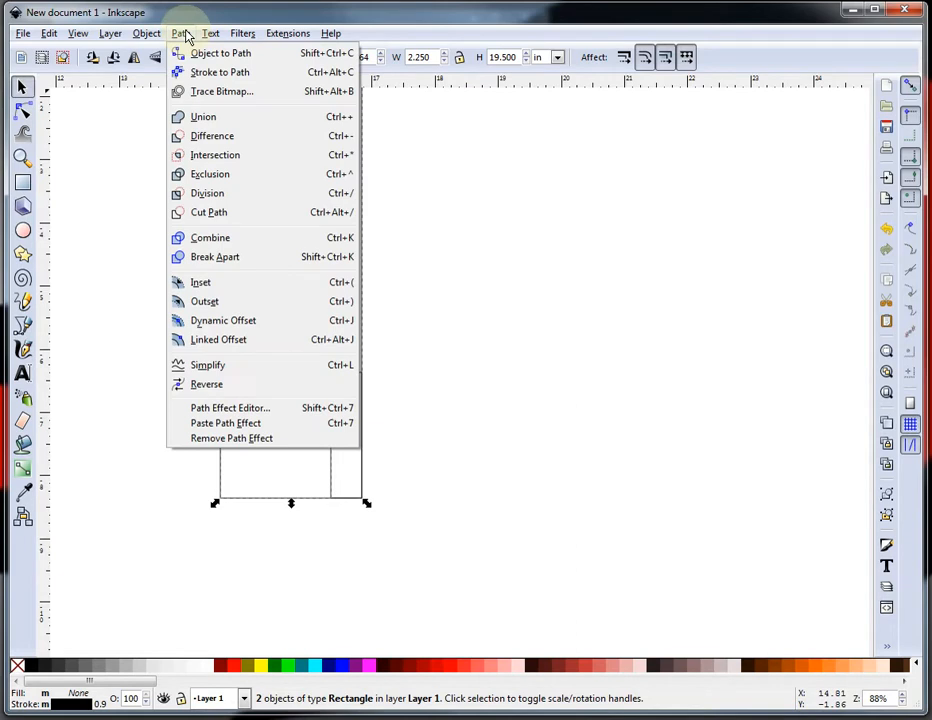
click(224, 142)
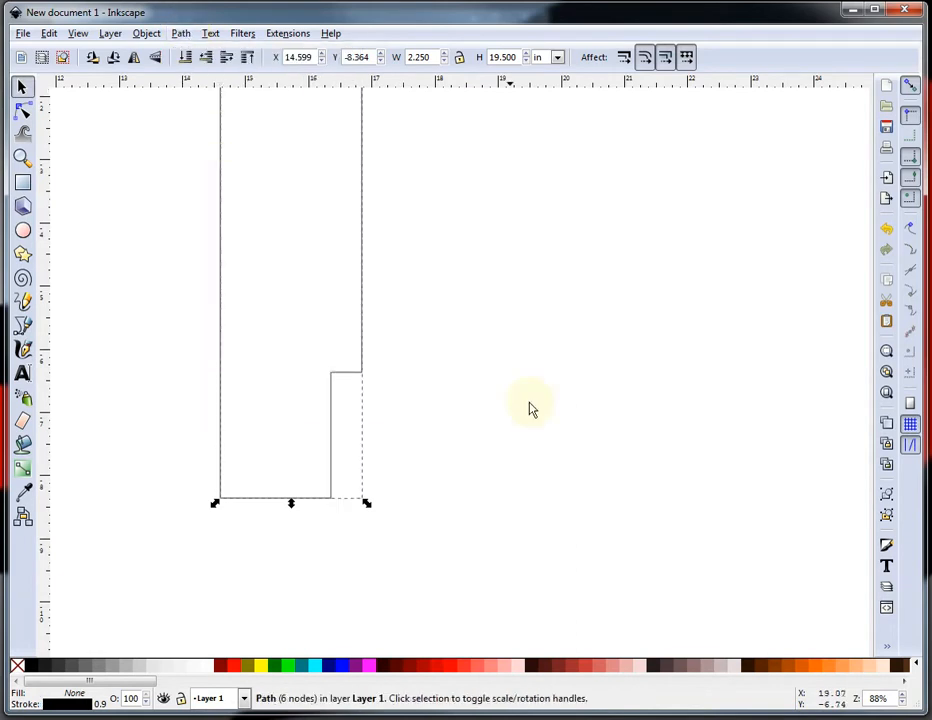
click(453, 520)
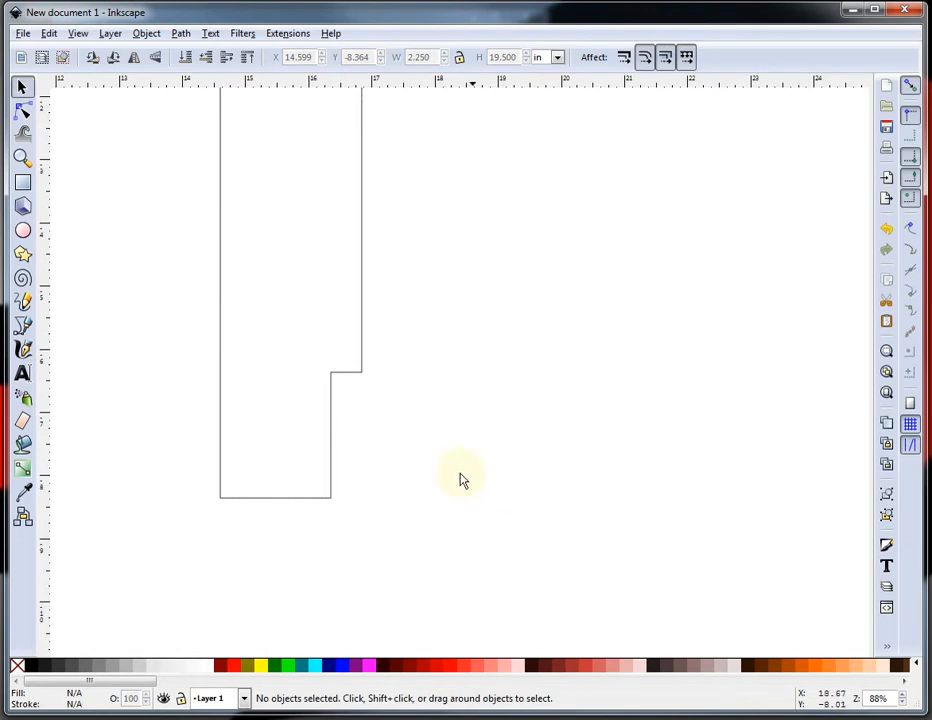
Delete the notch's inner corner node from the cut-out path.
double_click(333, 442)
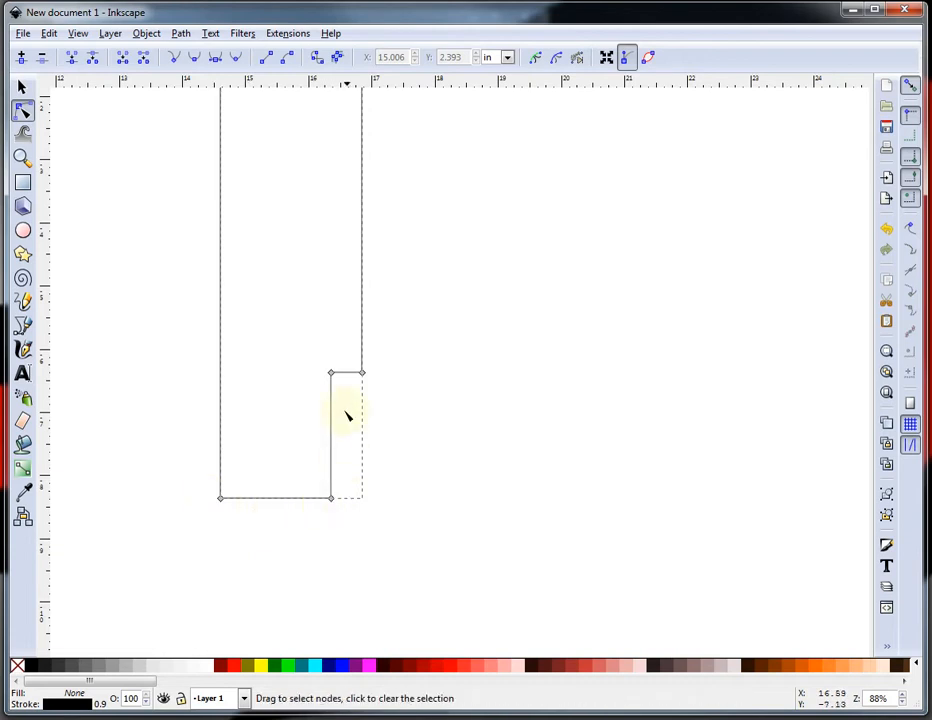
click(331, 373)
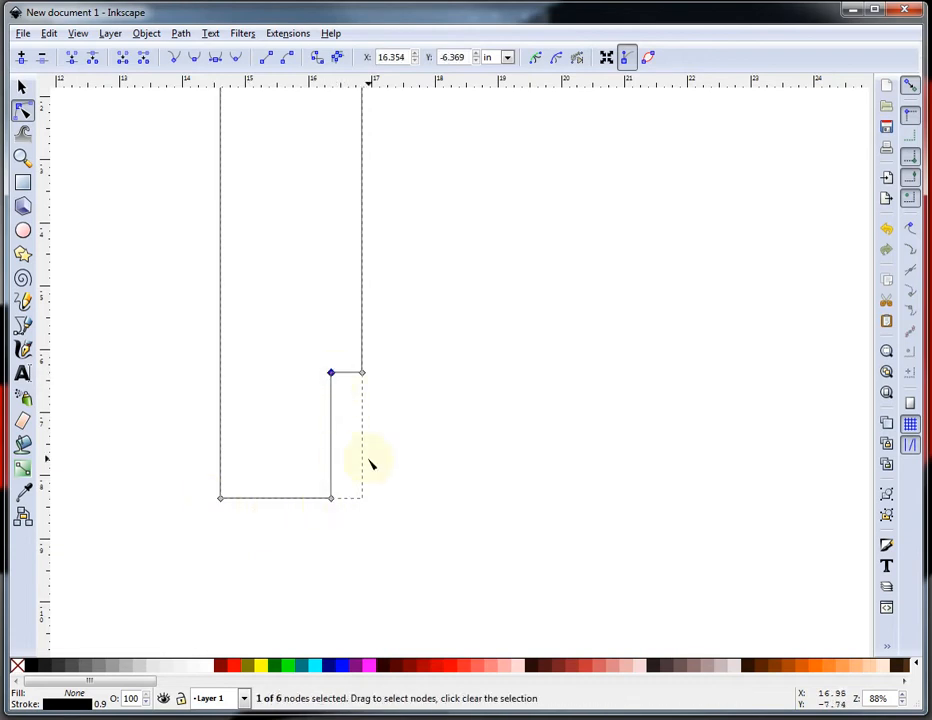
key(Delete)
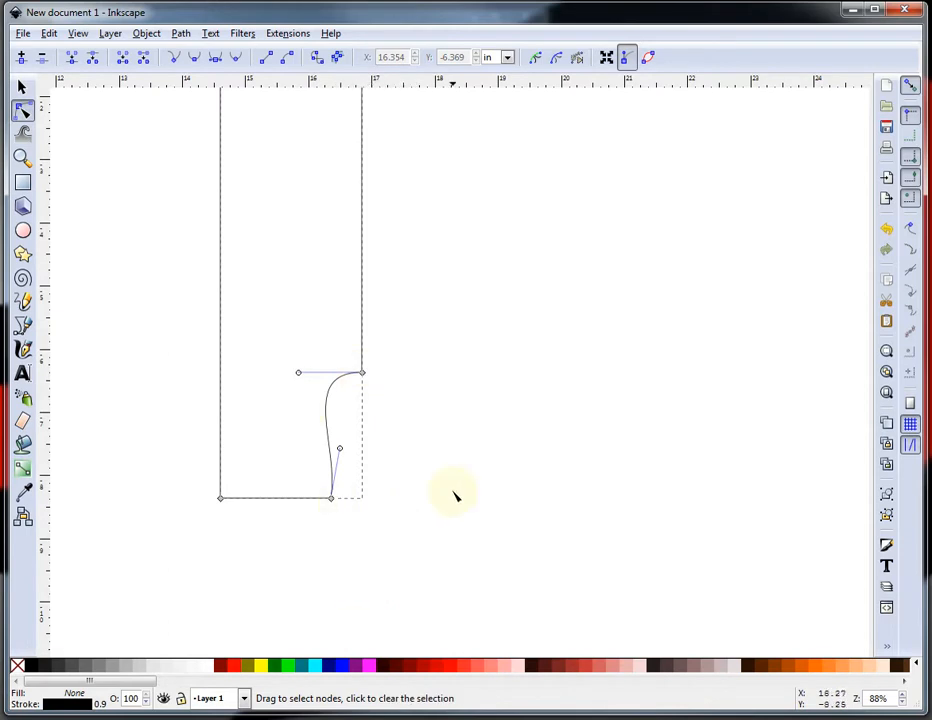
Make the curved segment between the bottom and side nodes a straight diagonal line.
click(446, 533)
click(334, 437)
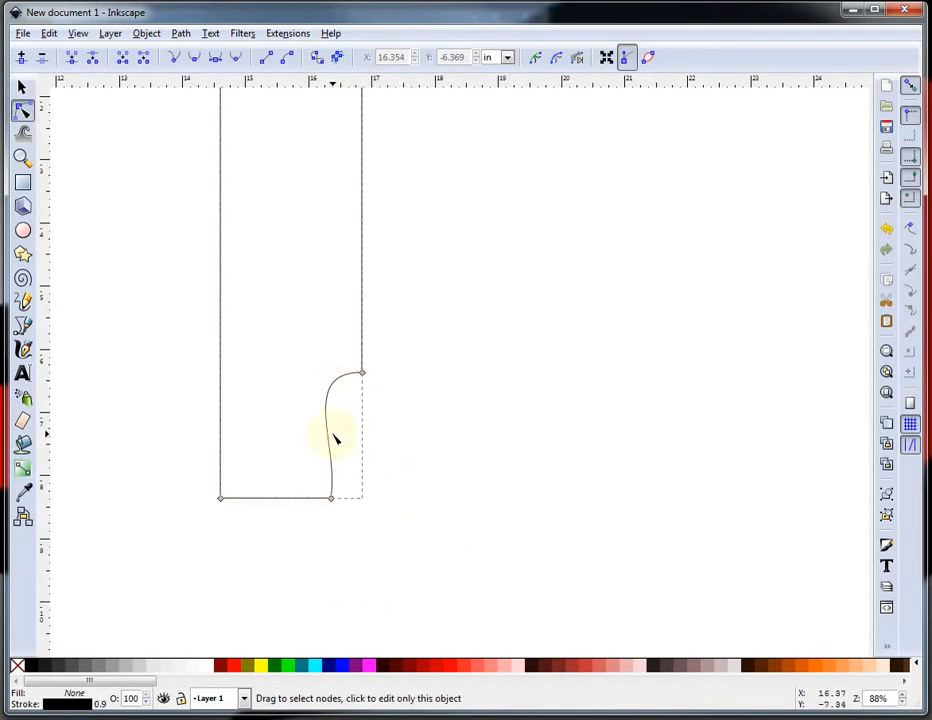
drag(276, 340, 405, 530)
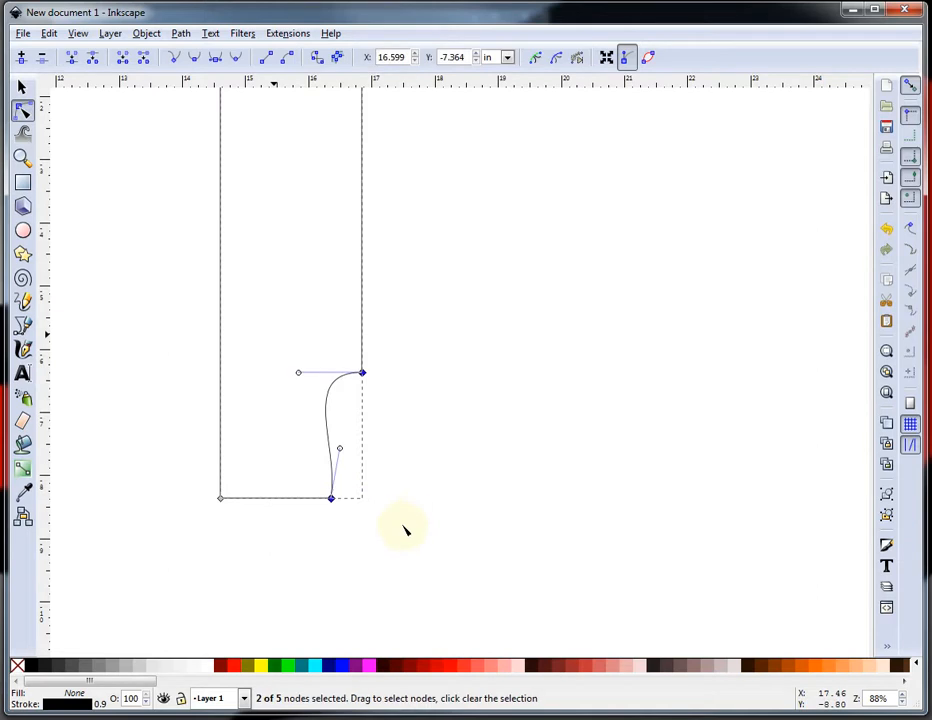
click(331, 497)
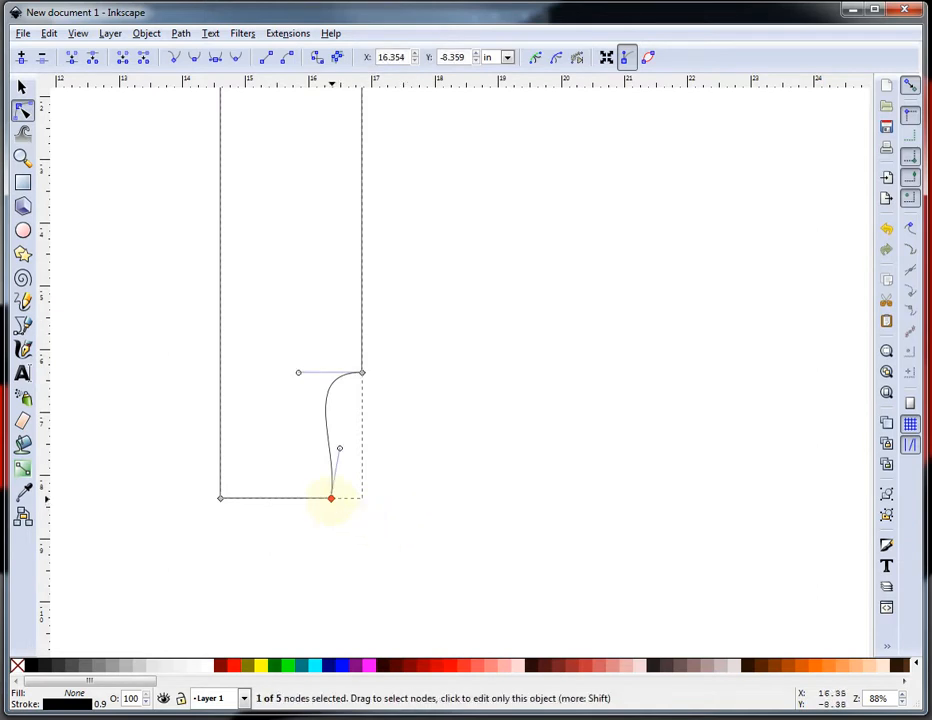
shift+click(363, 374)
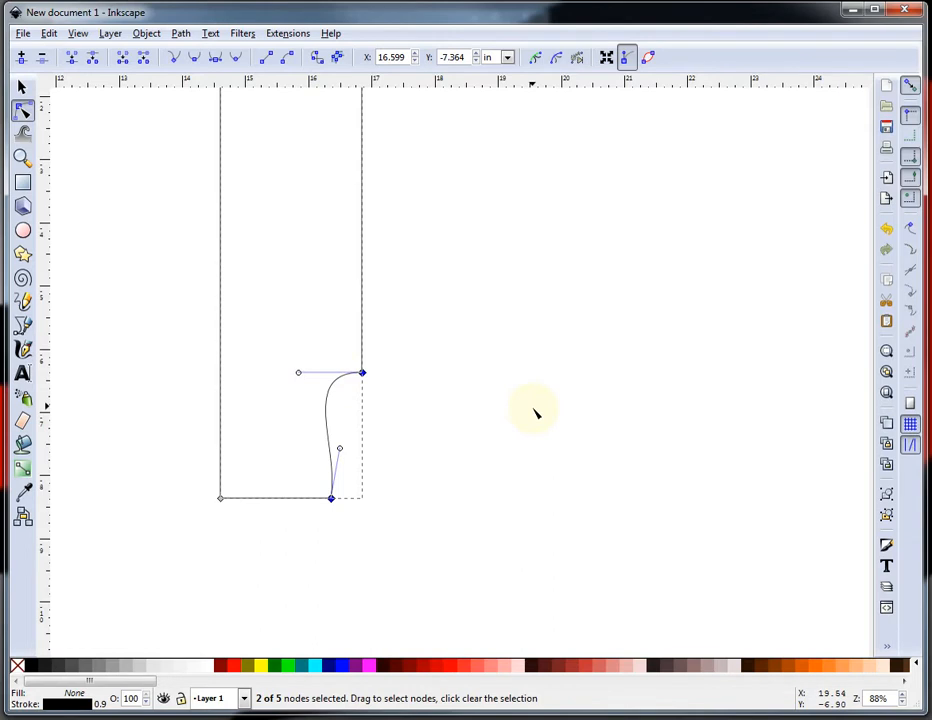
click(281, 347)
drag(279, 344, 436, 530)
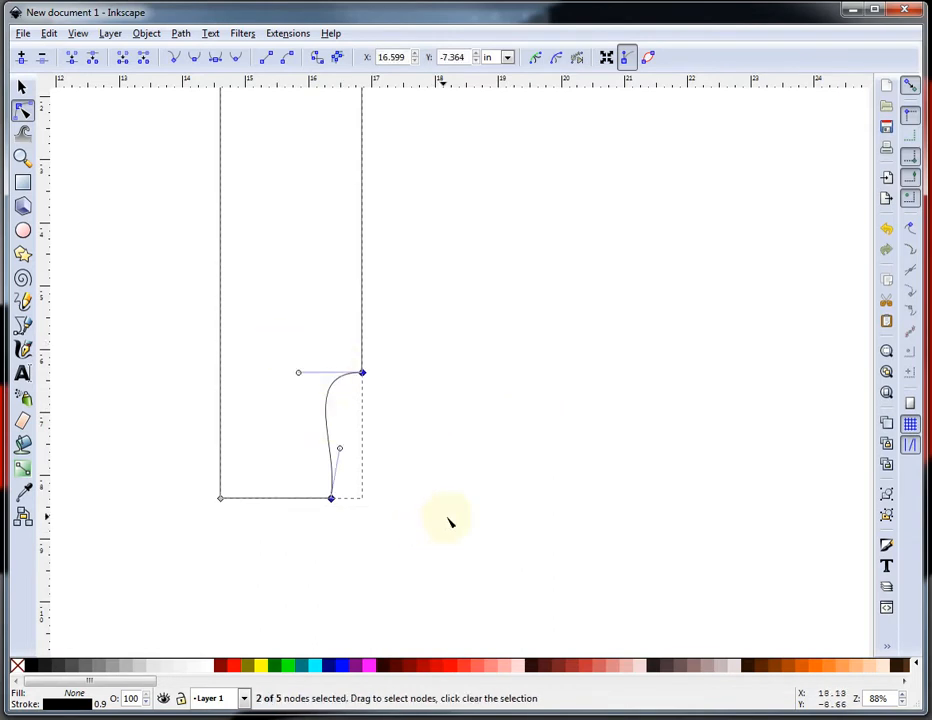
click(268, 64)
click(472, 522)
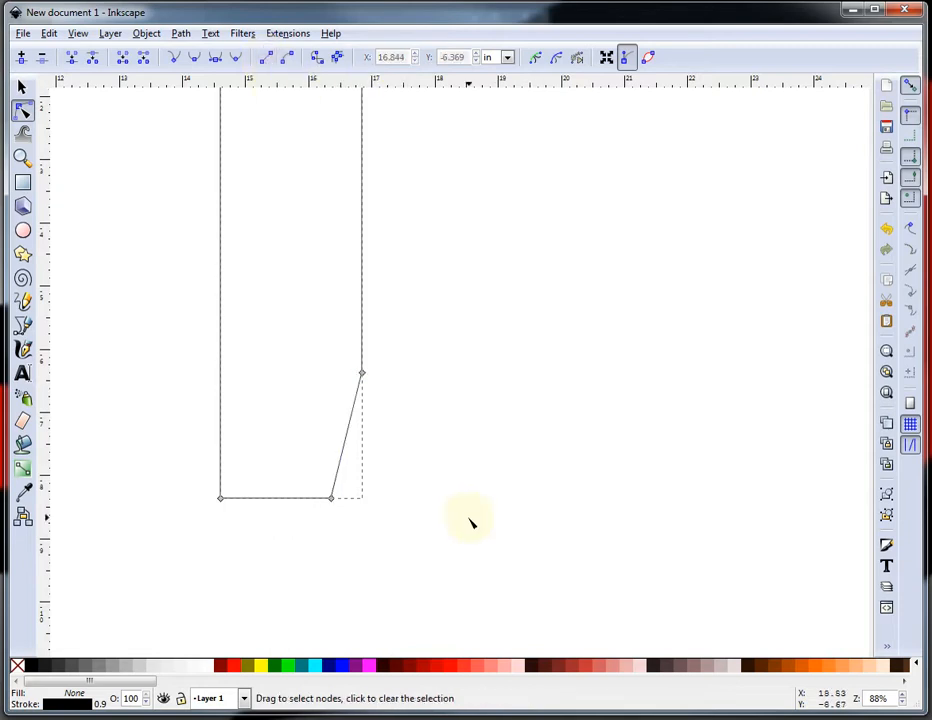
click(458, 487)
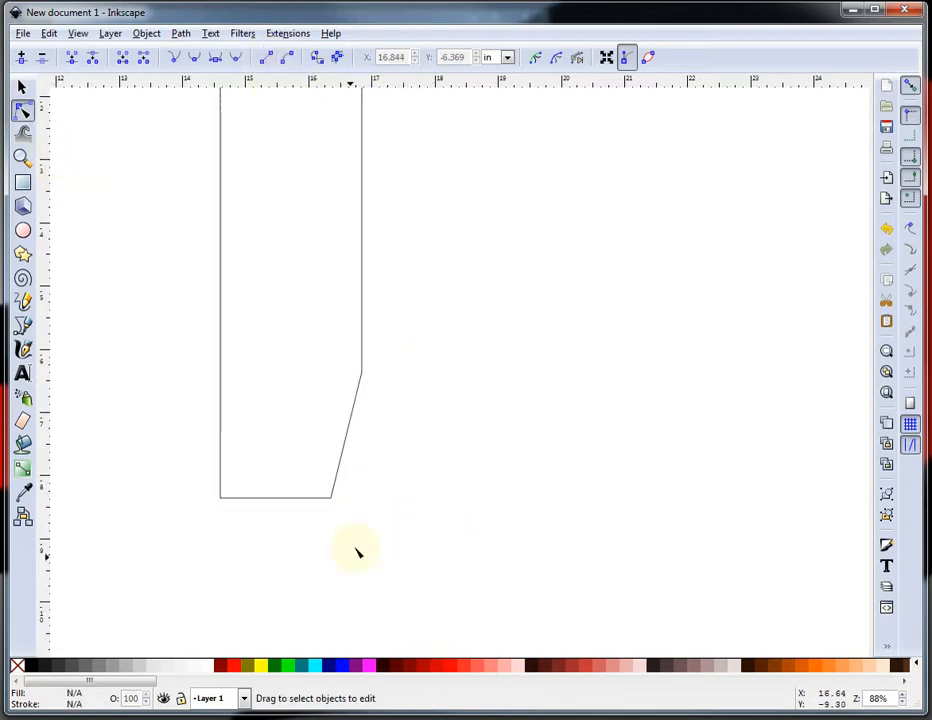
Move the notched piece up so its top meets the underside of the horizontal bar's left end.
scroll(420, 458, down, 4)
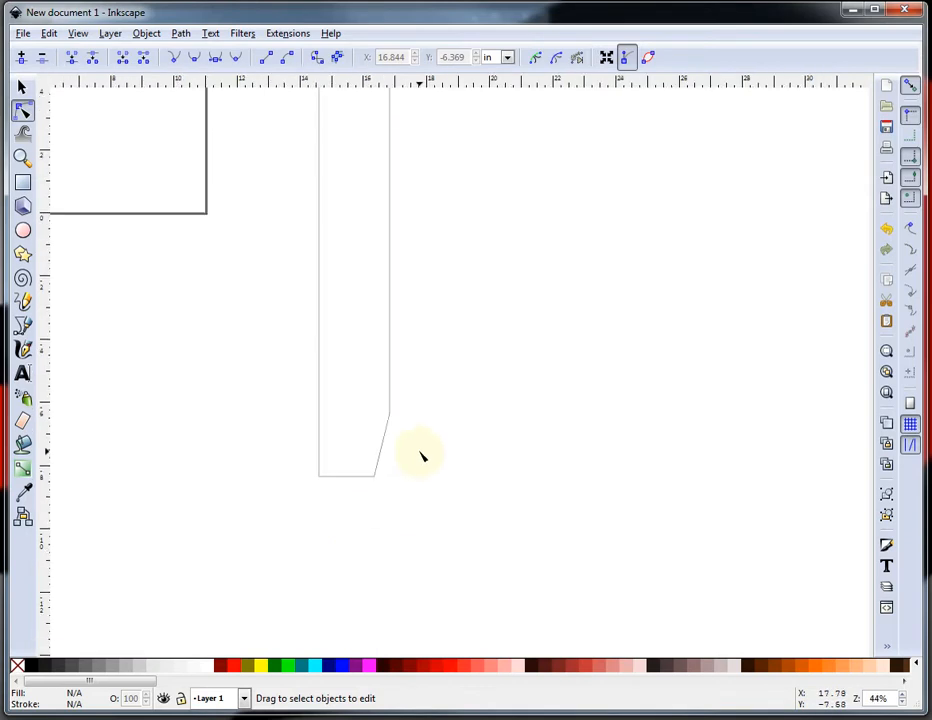
scroll(456, 108, up, 2)
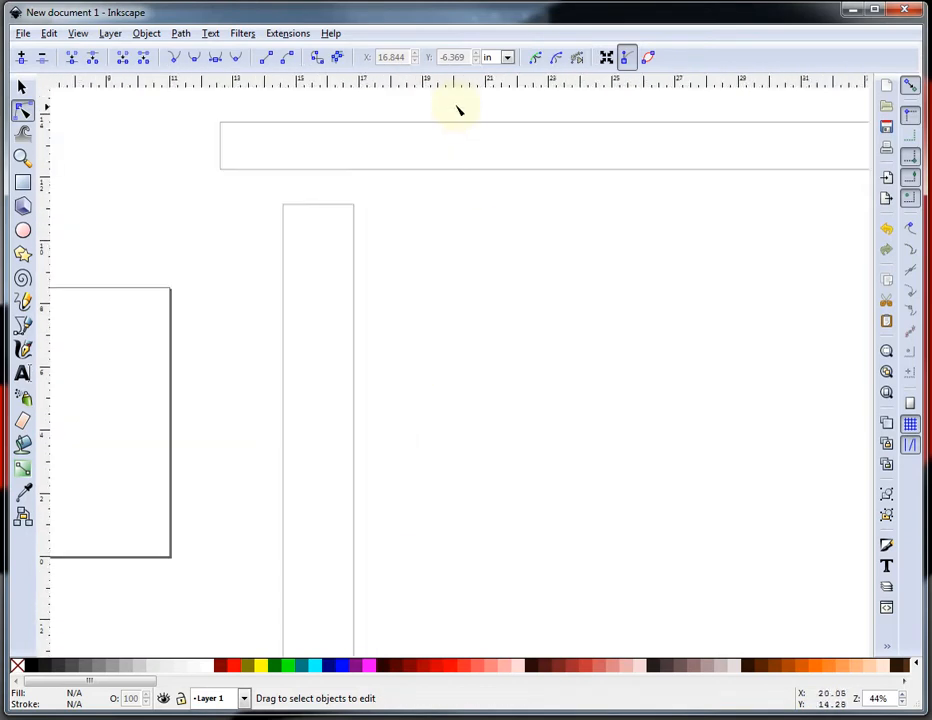
click(24, 88)
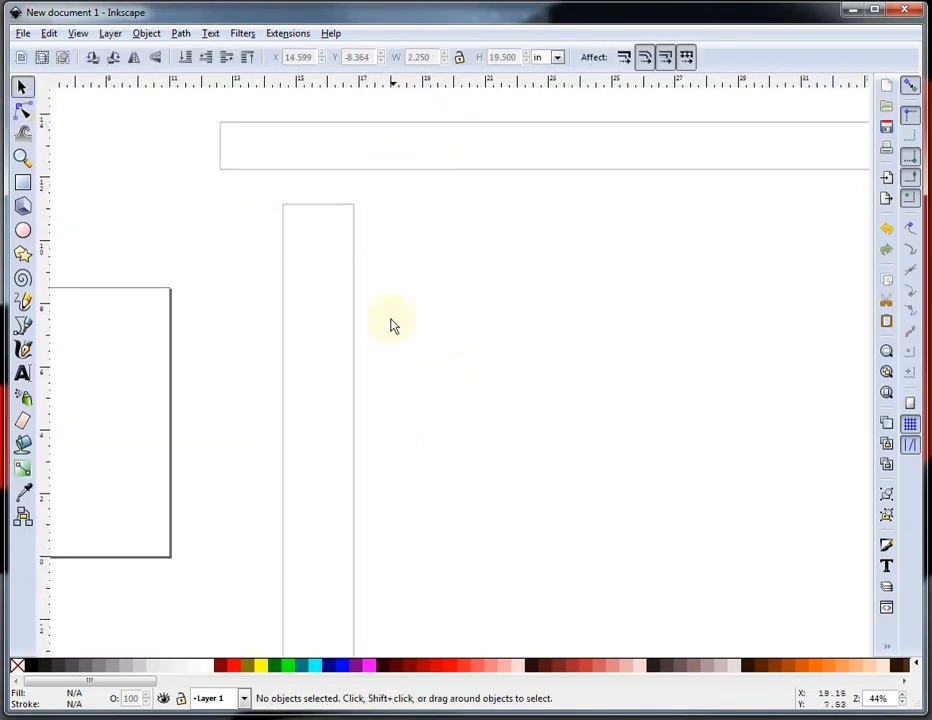
drag(352, 326, 305, 297)
click(297, 266)
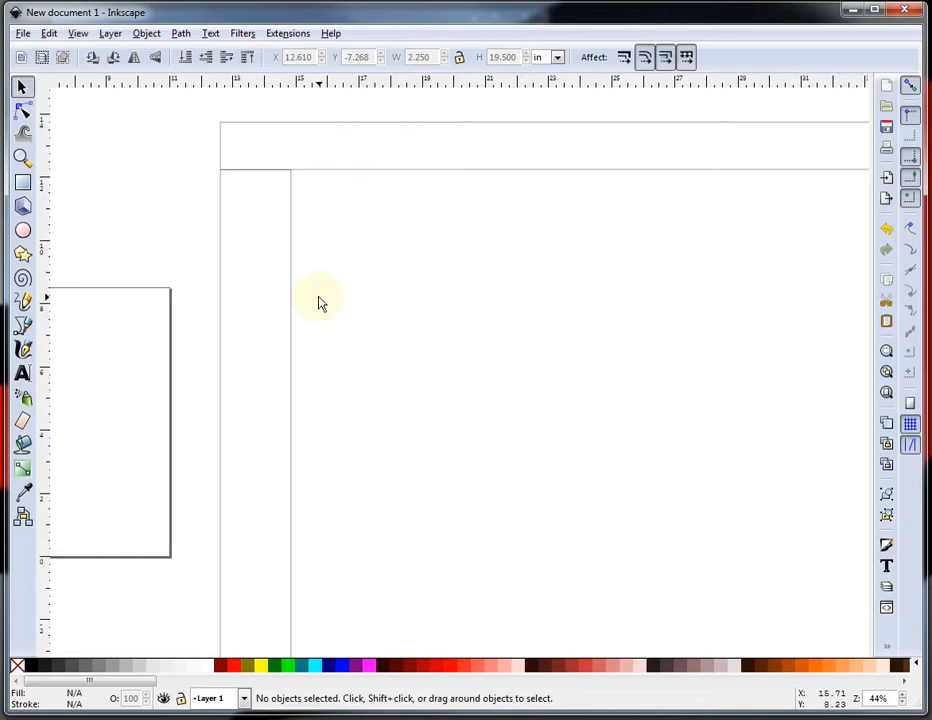
Move the notched piece 1.5 in to the right with the Transform dialog.
click(146, 36)
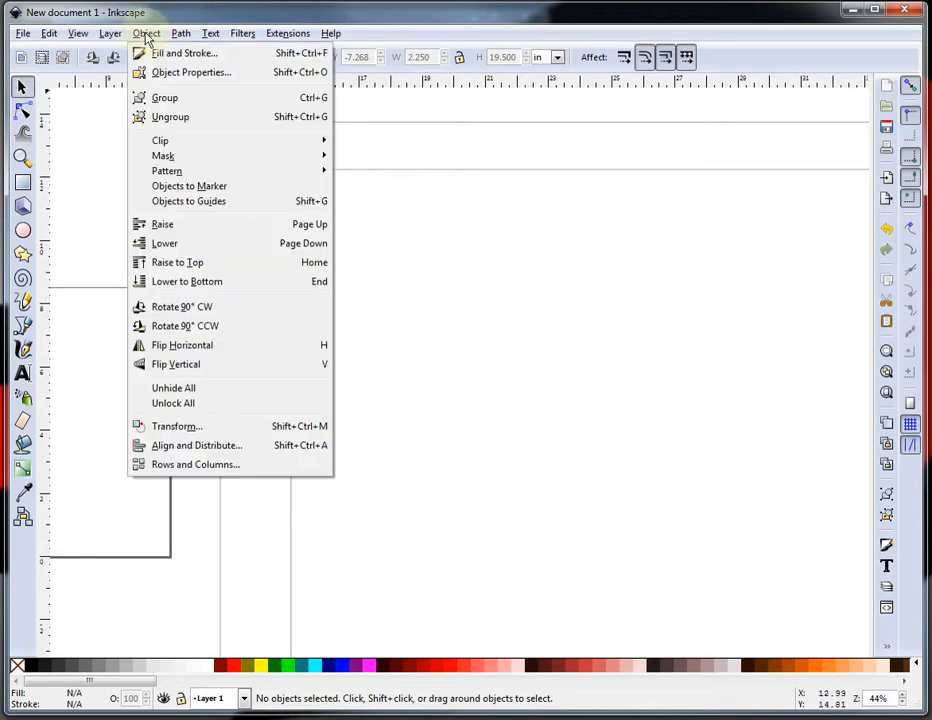
click(177, 426)
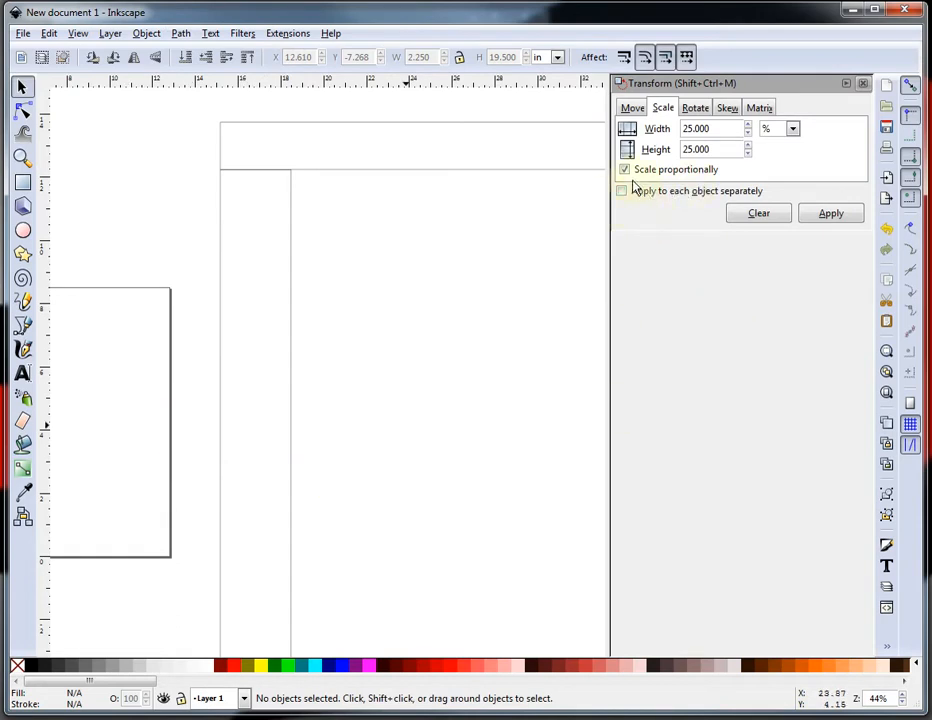
click(634, 110)
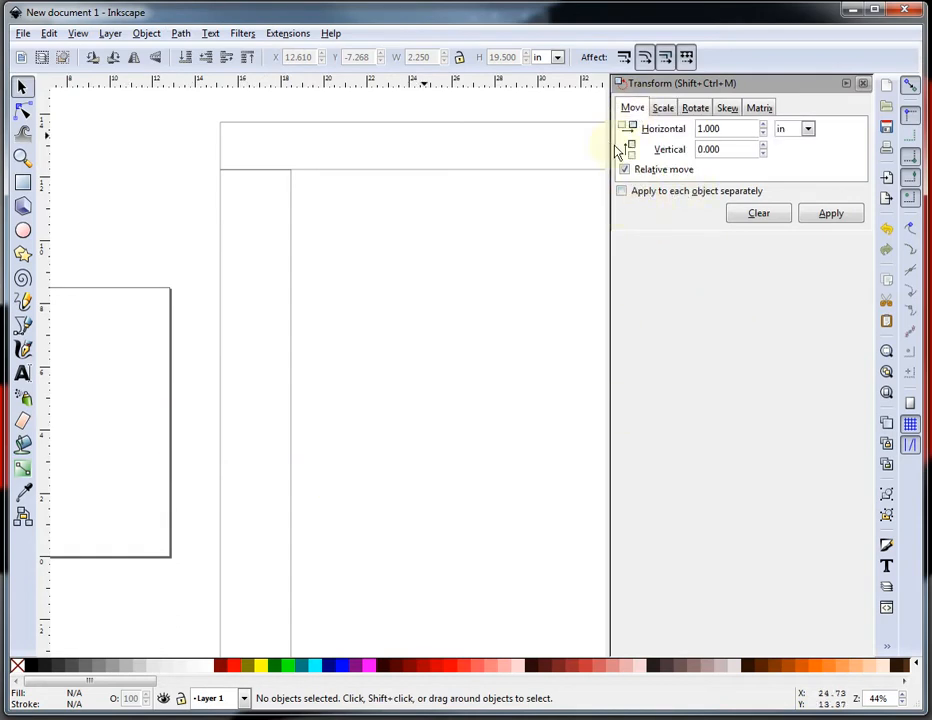
double_click(760, 130)
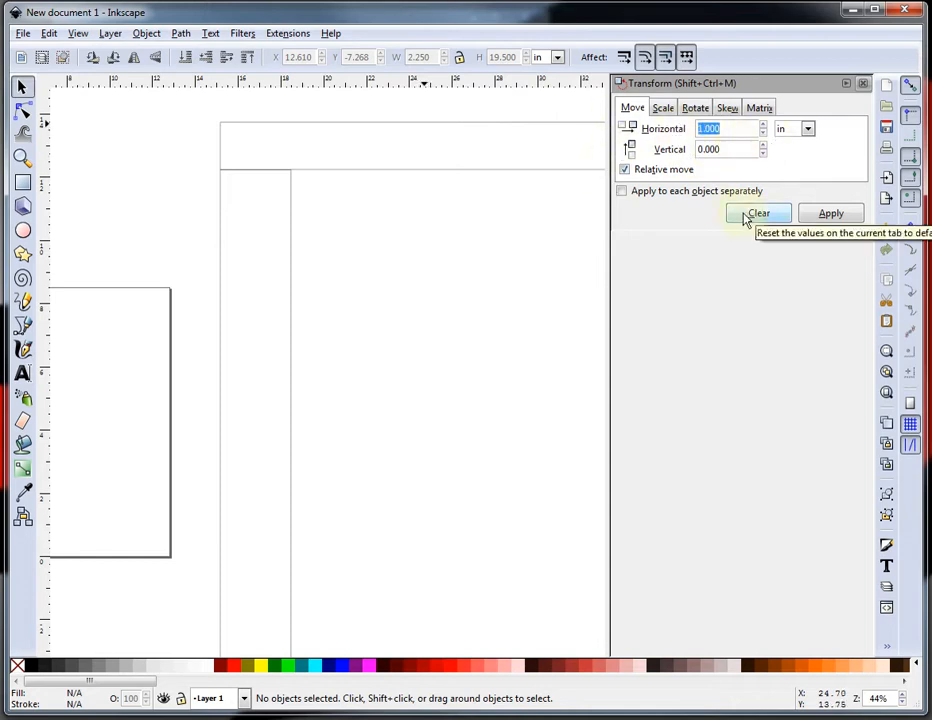
text(1.5)
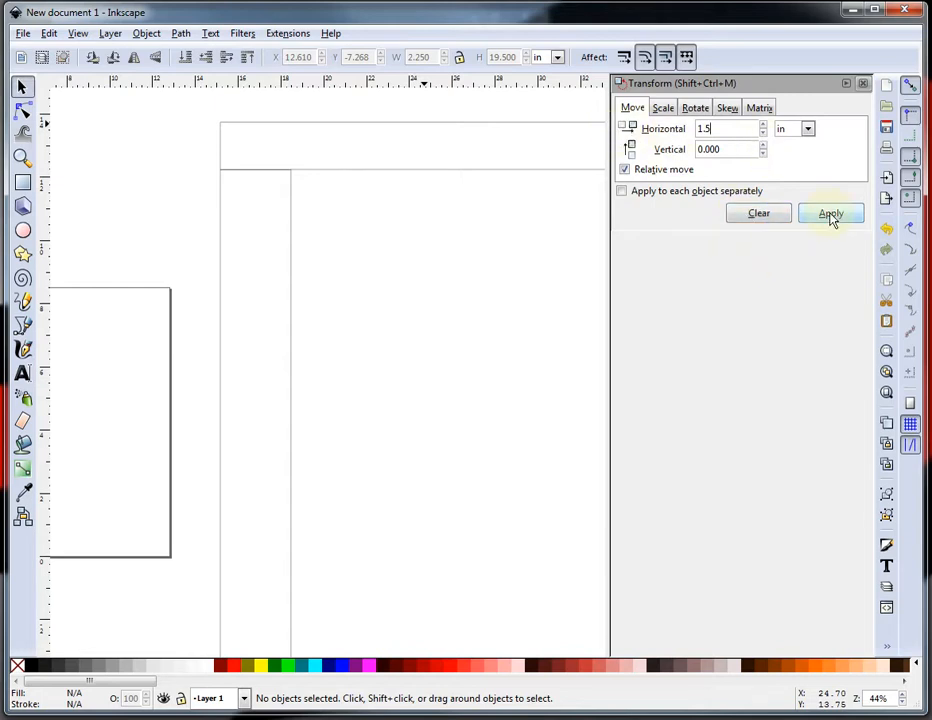
click(830, 215)
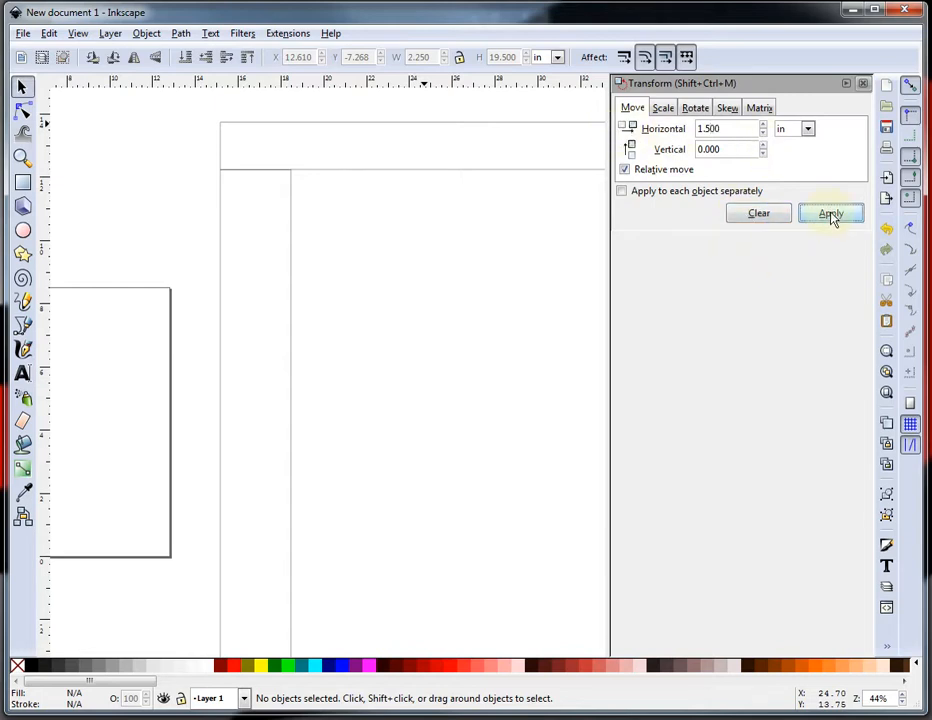
click(296, 318)
click(815, 221)
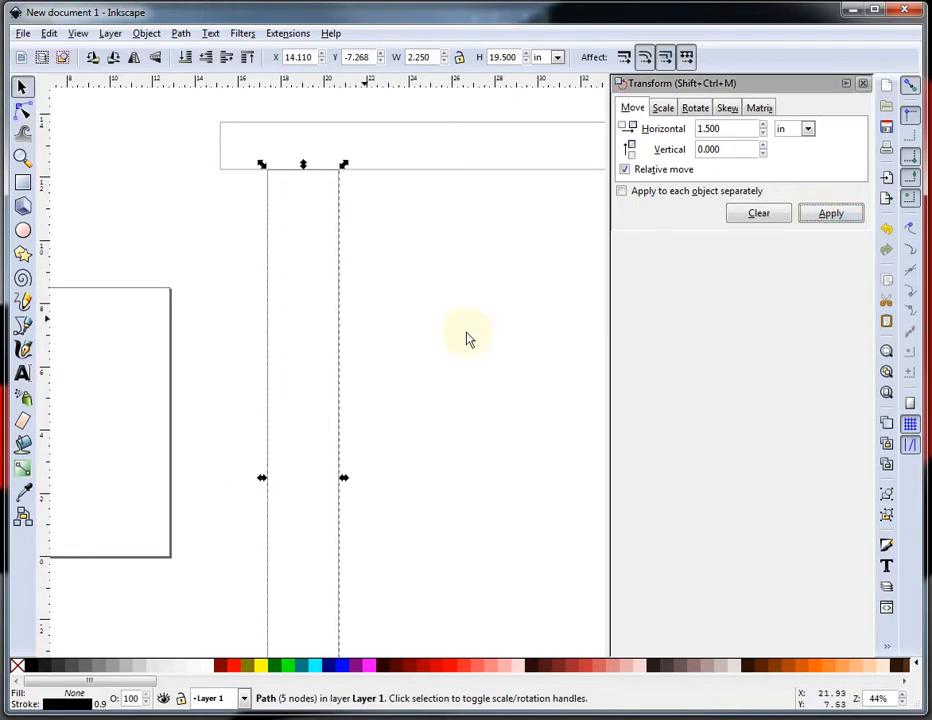
click(200, 308)
Paste a copy of the notched piece and flip it horizontally.
scroll(172, 292, down, 3)
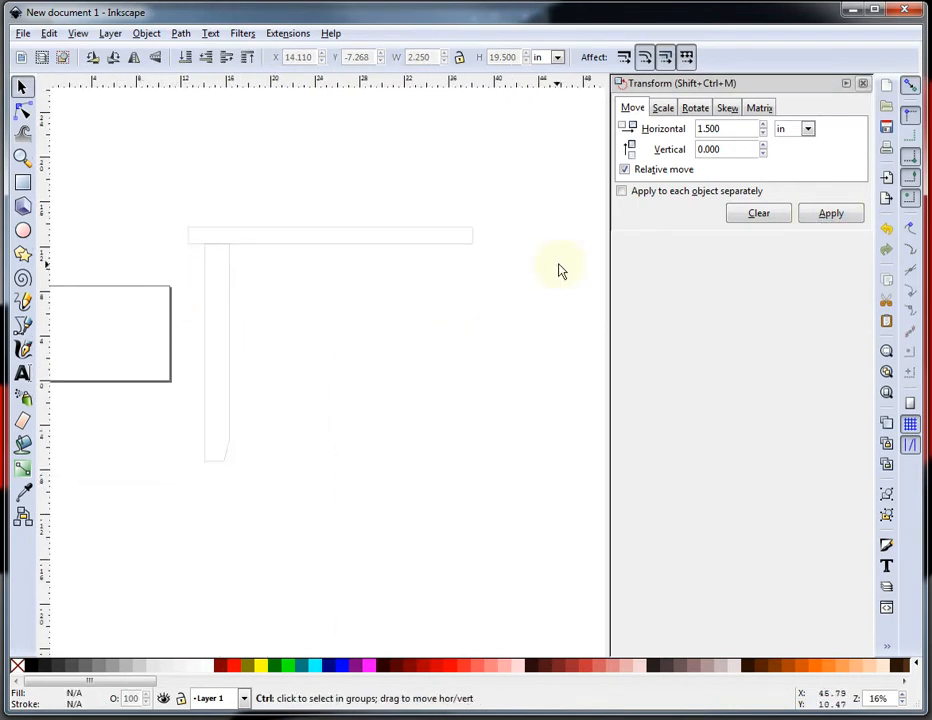
scroll(558, 266, up, 1)
scroll(227, 310, down, 1)
click(128, 293)
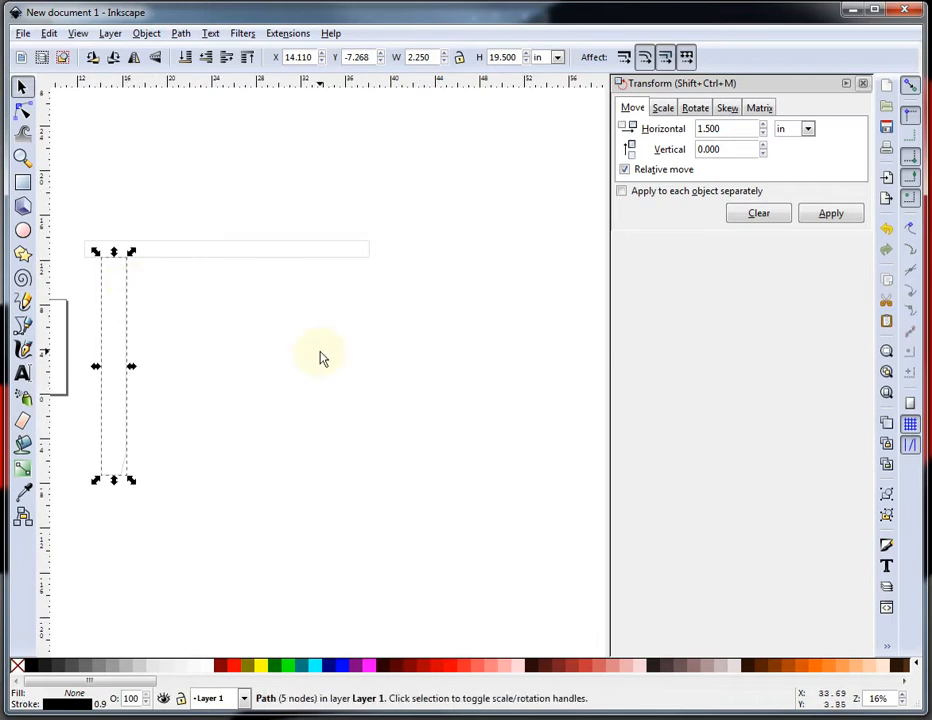
key(ctrl+v)
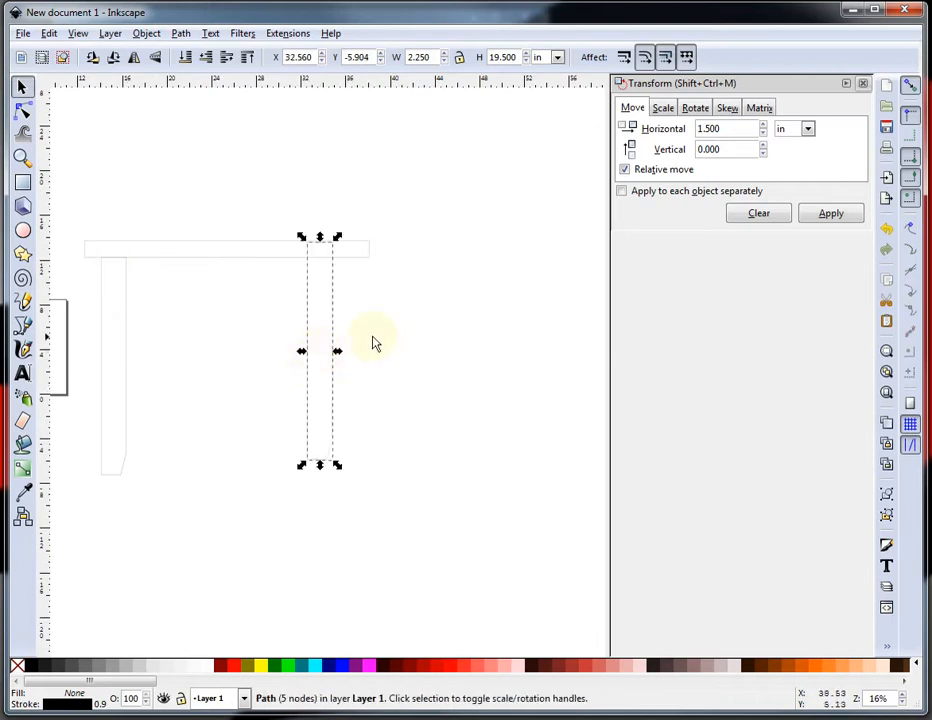
click(137, 63)
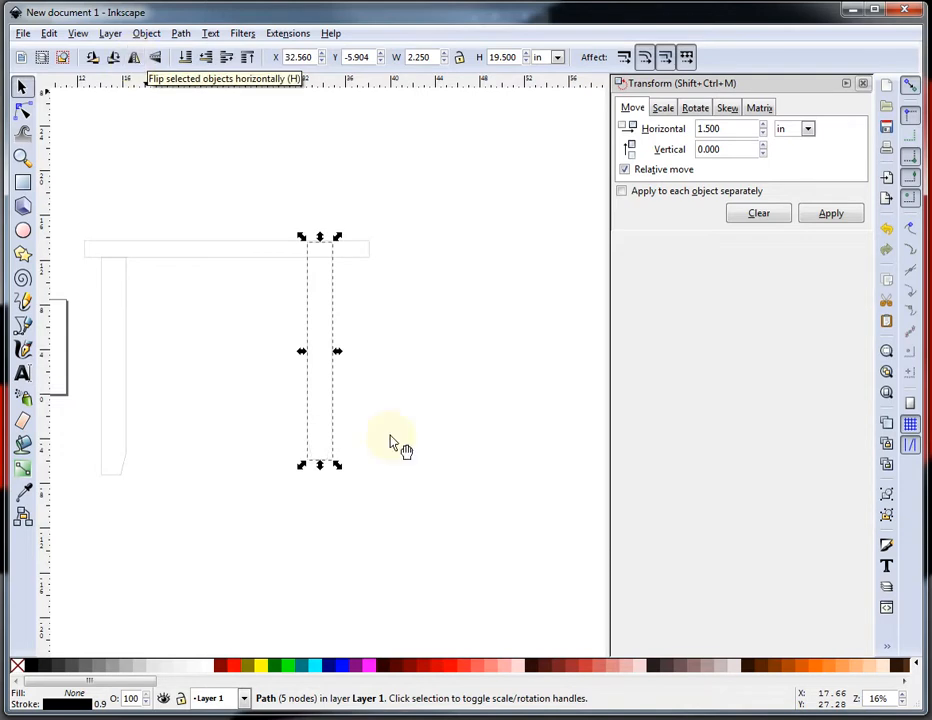
Snap the flipped copy's top-right corner to the right end of the horizontal bar.
click(491, 466)
drag(330, 291, 372, 310)
Move the flipped leg 1.5 in to the left with the Transform dialog.
click(706, 129)
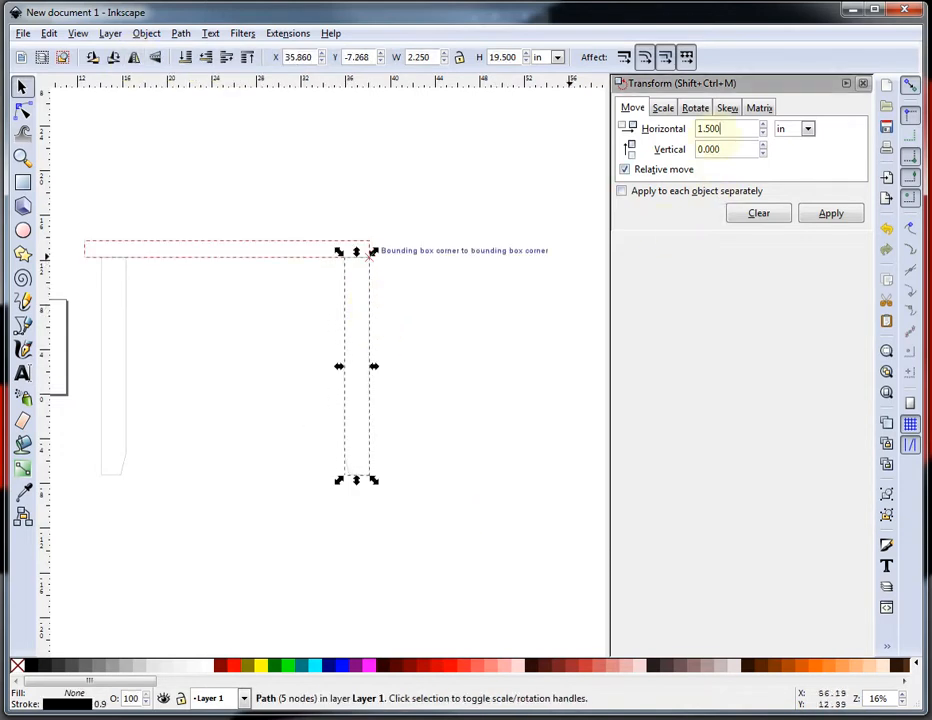
click(697, 132)
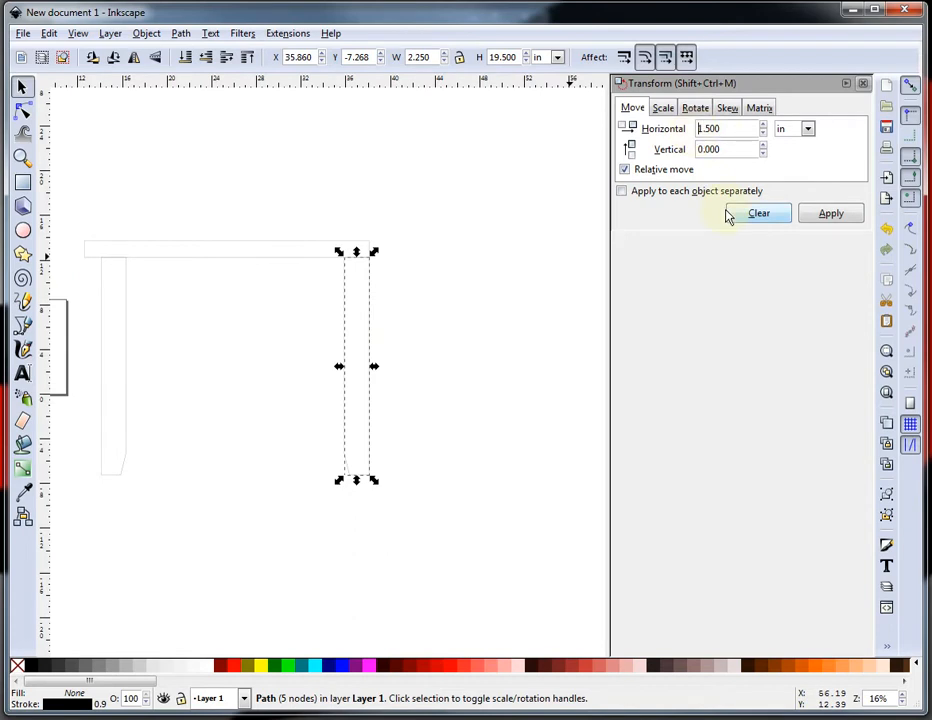
text(-)
click(831, 213)
click(333, 385)
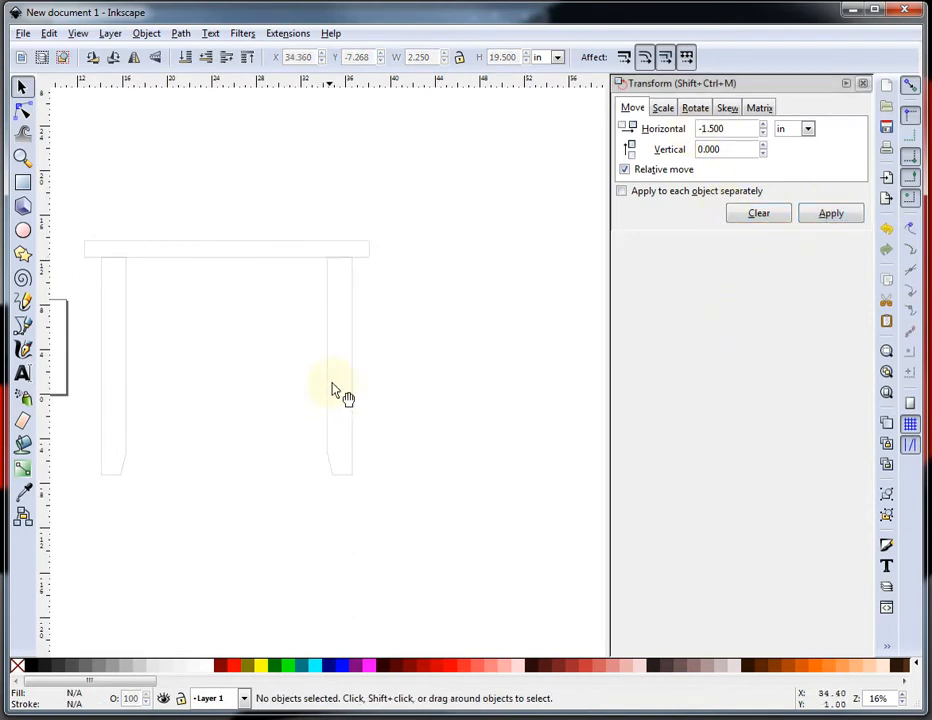
Draw a rectangle between the legs and set its height to 3.25 in.
scroll(280, 400, down, 1)
scroll(200, 397, up, 2)
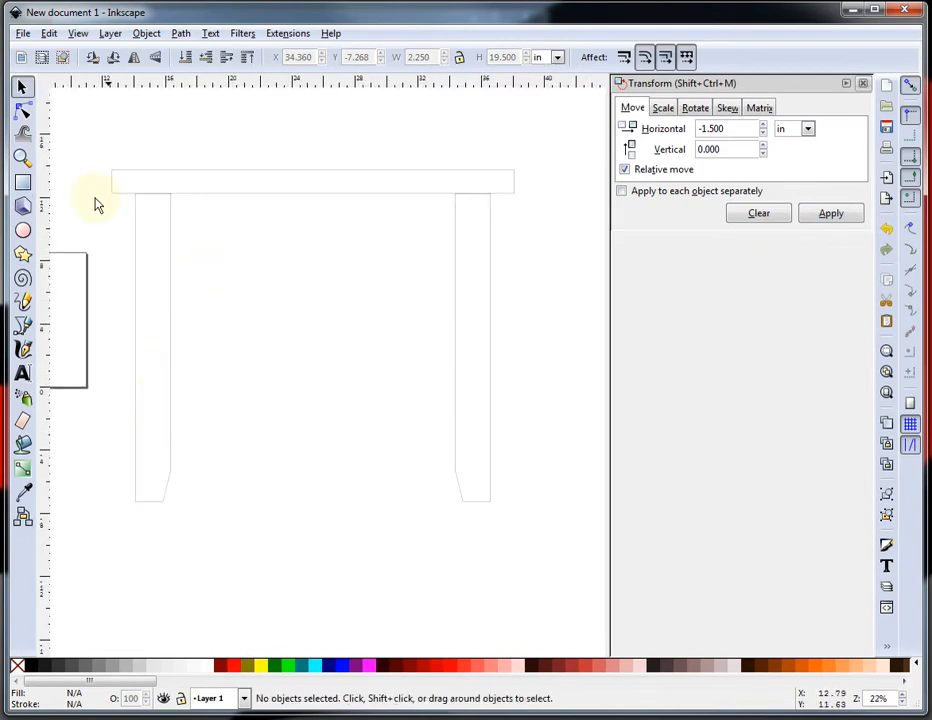
click(23, 182)
drag(225, 272, 415, 308)
click(22, 88)
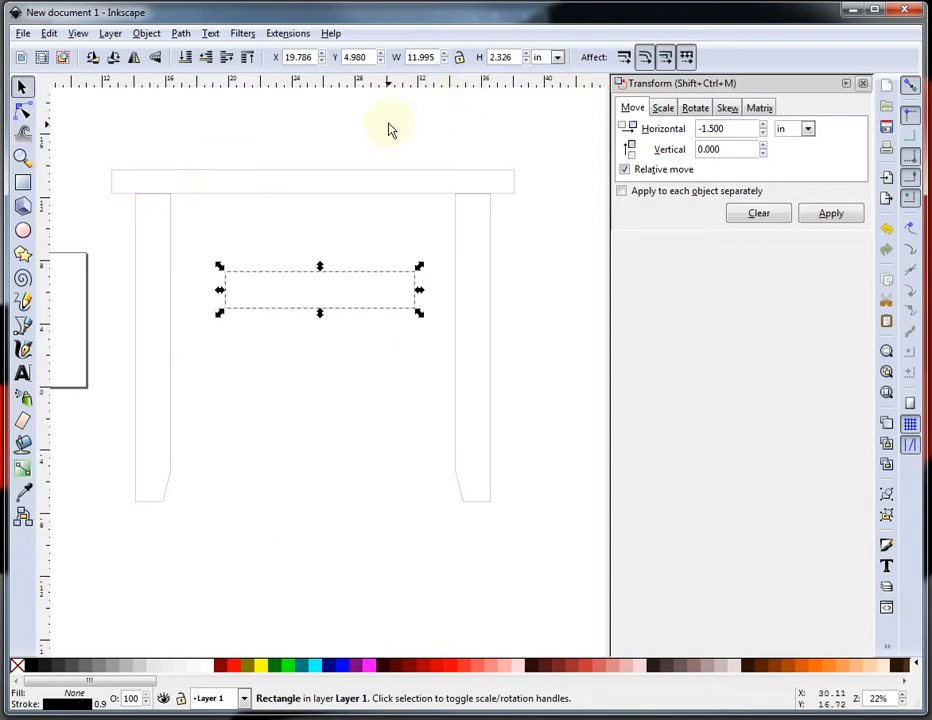
double_click(505, 58)
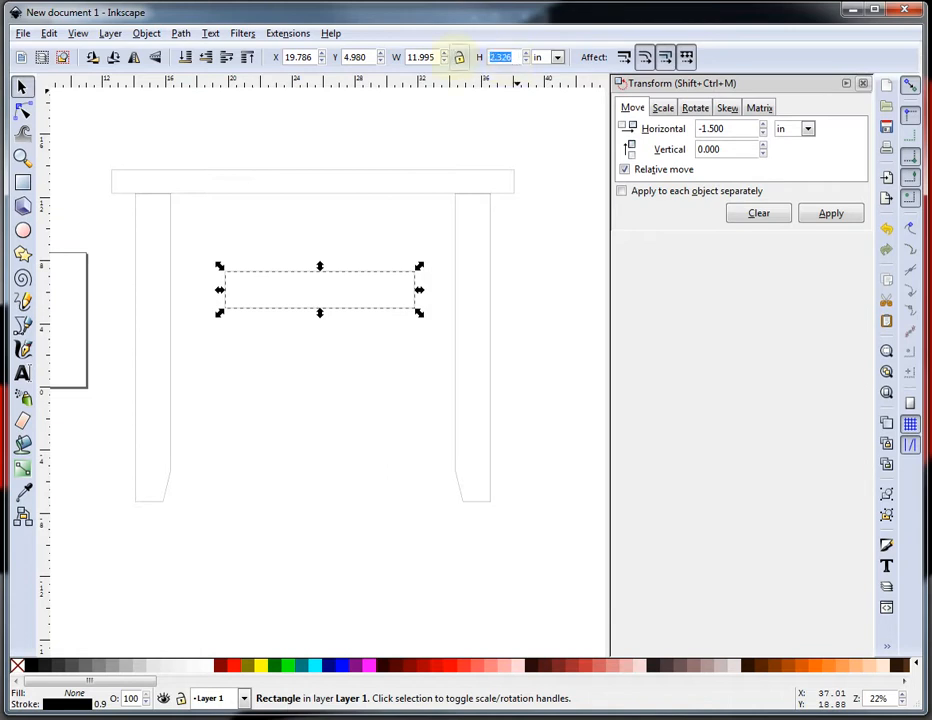
text(3.25)
key(Return)
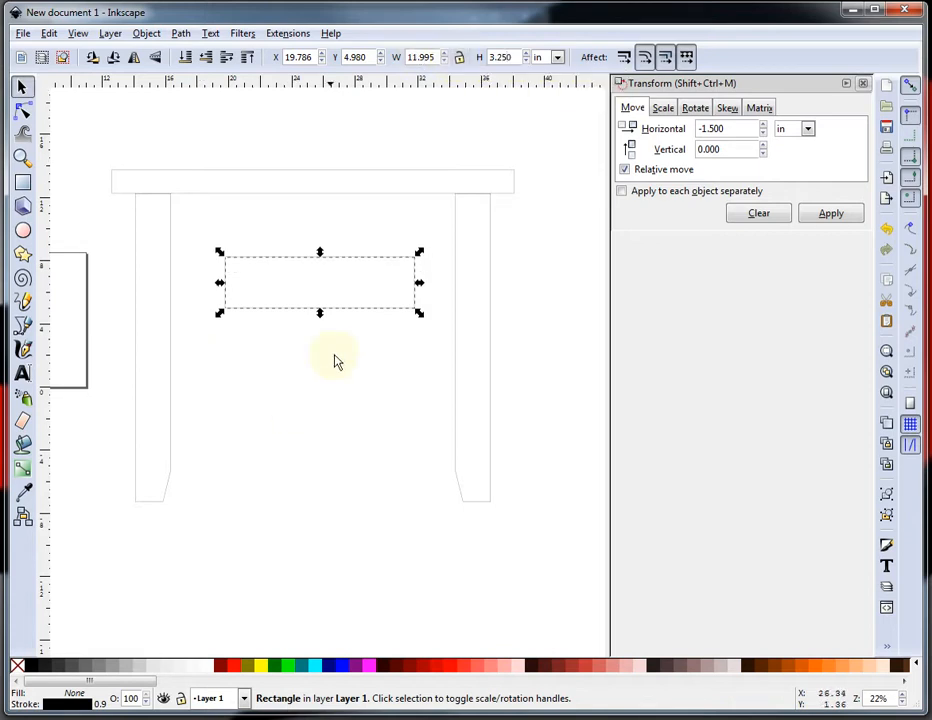
Move the new rectangle up under the horizontal top, against the inside of the left leg.
click(378, 313)
click(378, 313)
drag(377, 312, 331, 259)
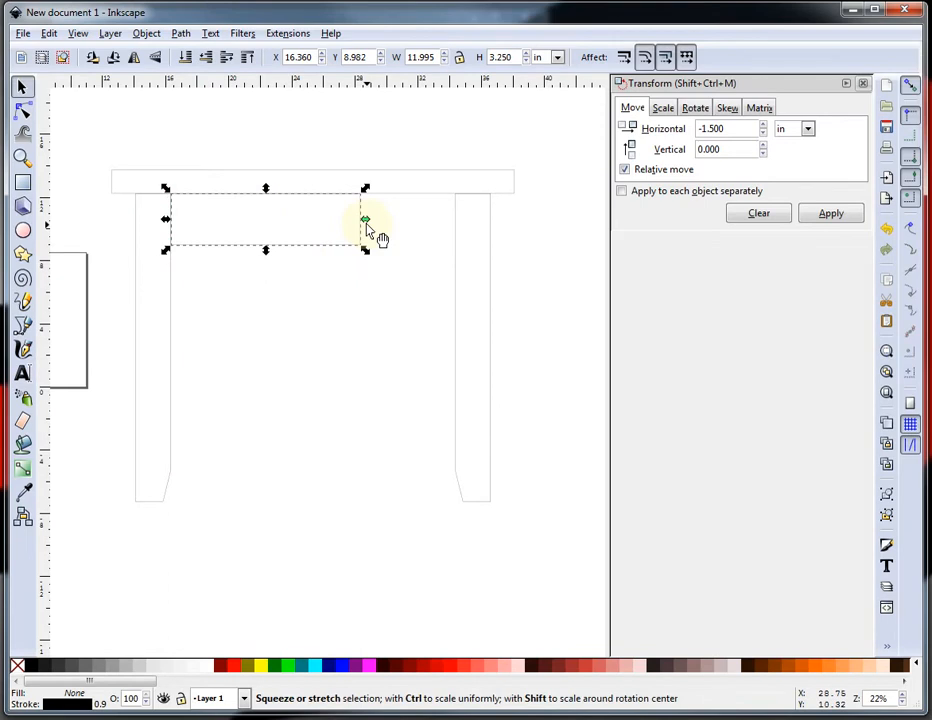
Stretch the rectangle across to the right leg and set its width to 18 in.
drag(366, 222, 461, 231)
ctrl+scroll(472, 223, up, 2)
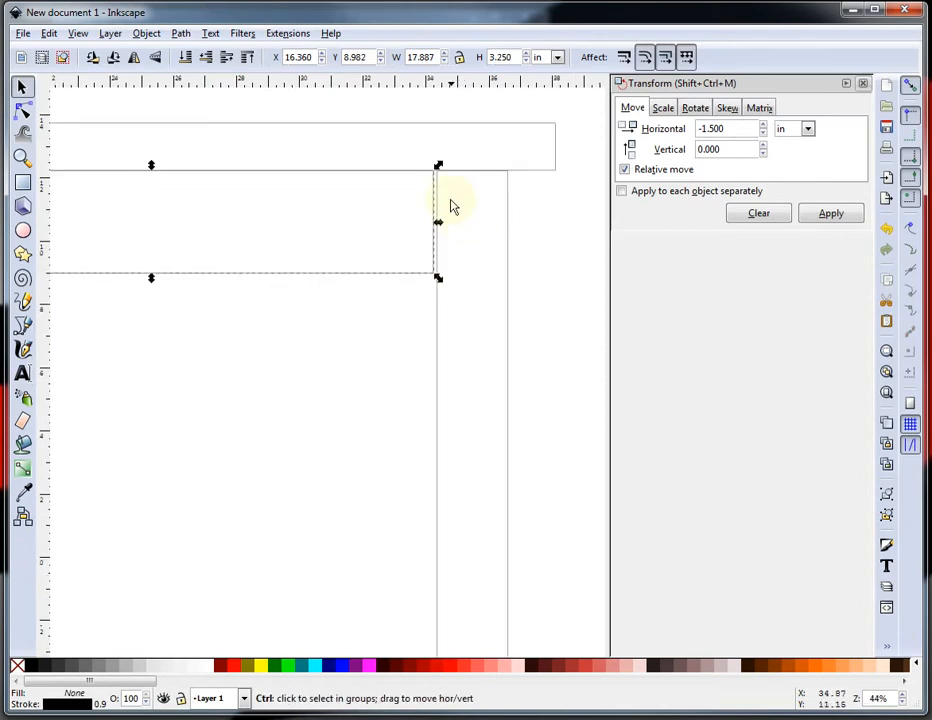
ctrl+scroll(445, 200, up, 2)
ctrl+scroll(500, 253, up, 1)
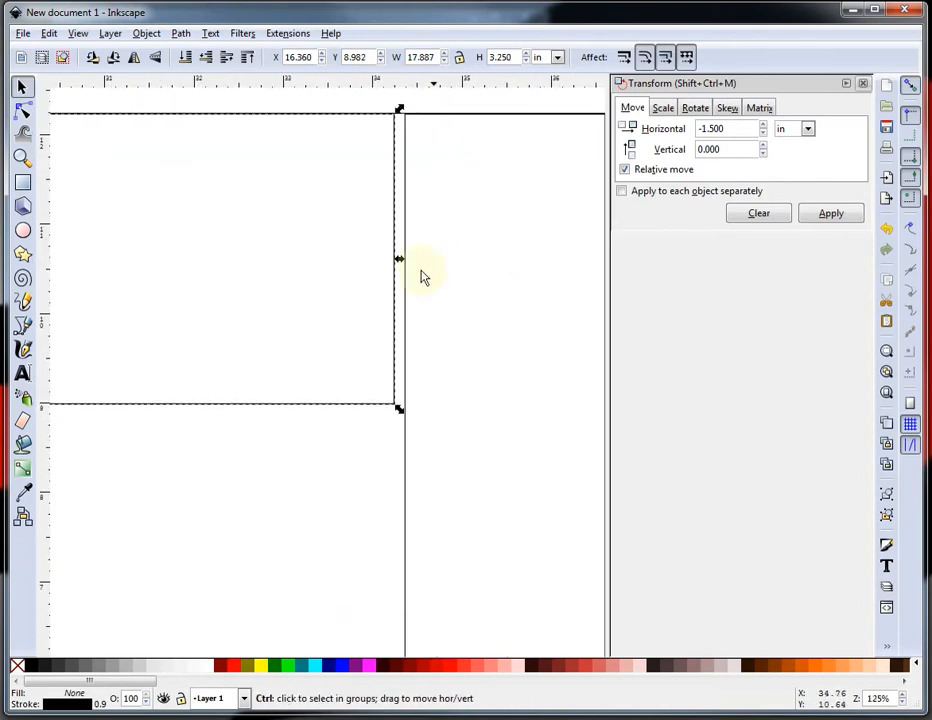
drag(400, 263, 410, 270)
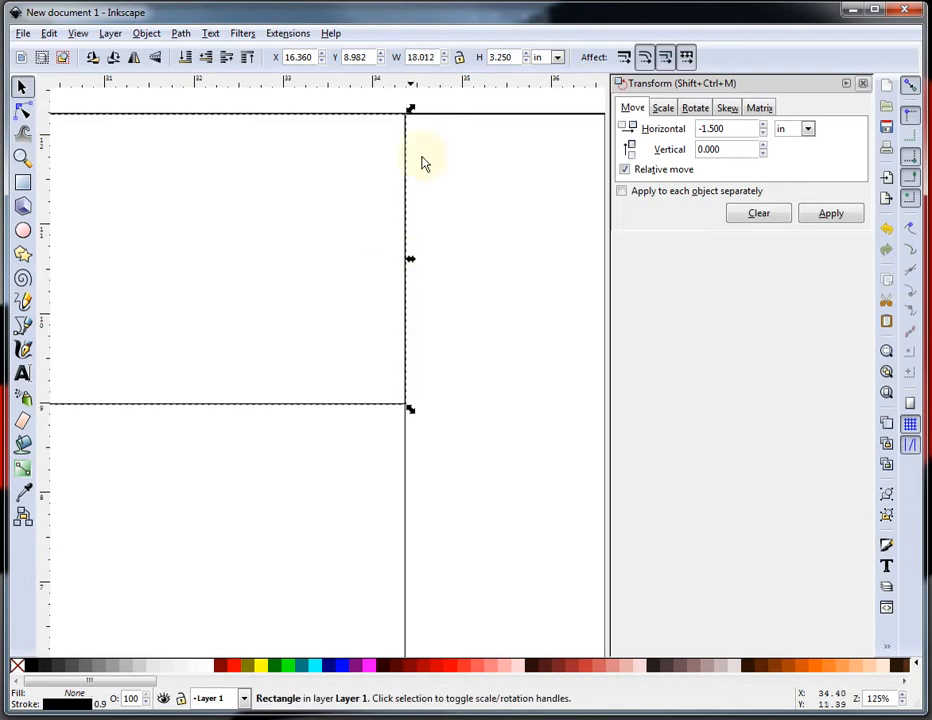
double_click(437, 57)
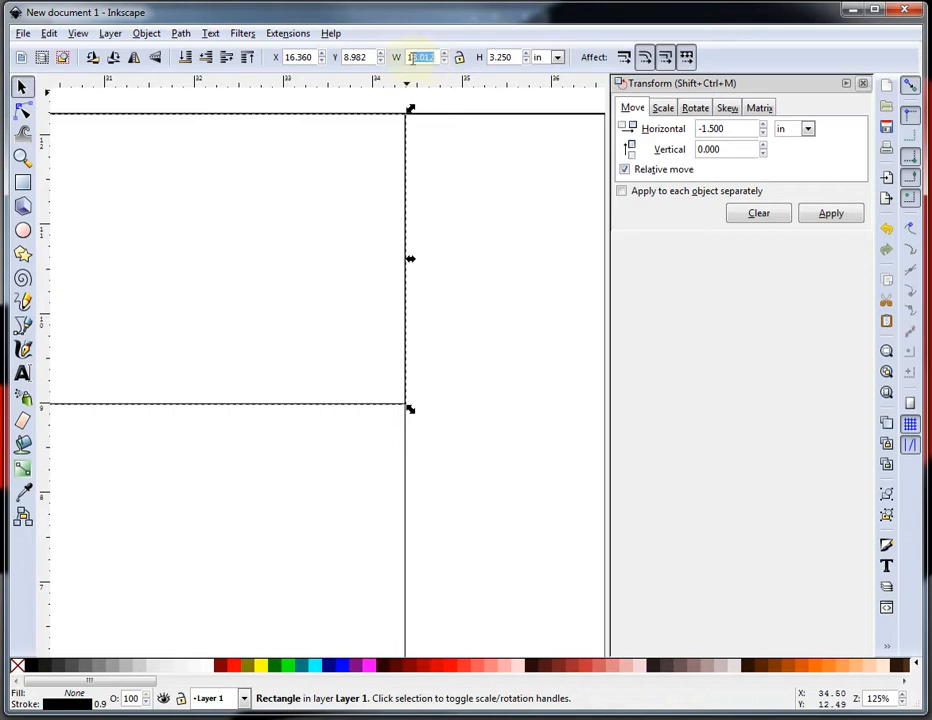
text(15)
key(Return)
Draw a small rectangle below the apron between the legs.
click(304, 308)
ctrl+scroll(410, 318, down, 2)
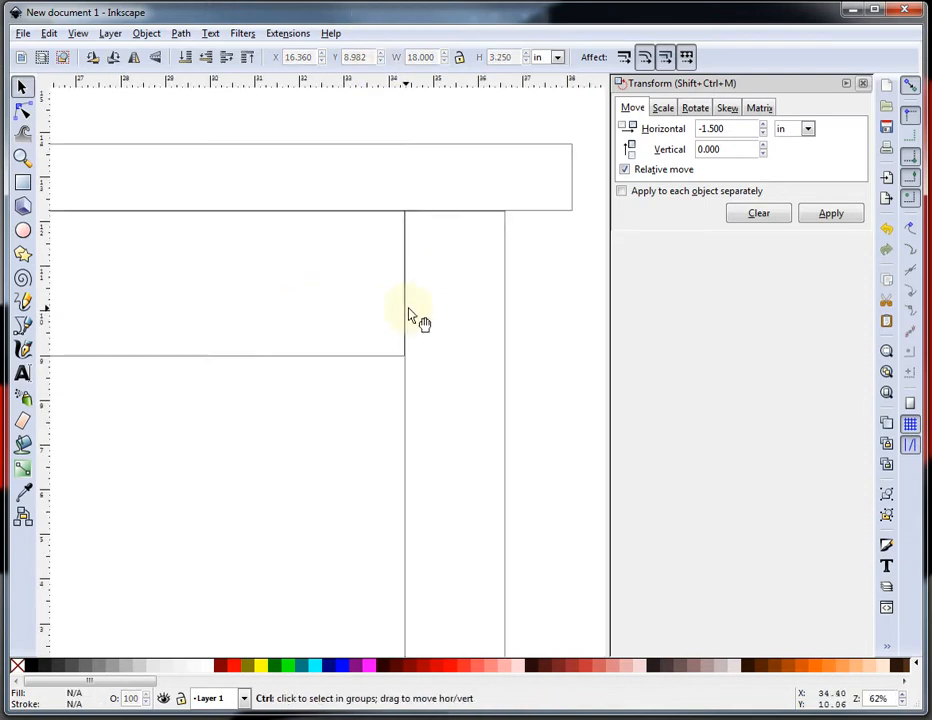
ctrl+scroll(418, 303, down, 3)
ctrl+scroll(123, 282, up, 4)
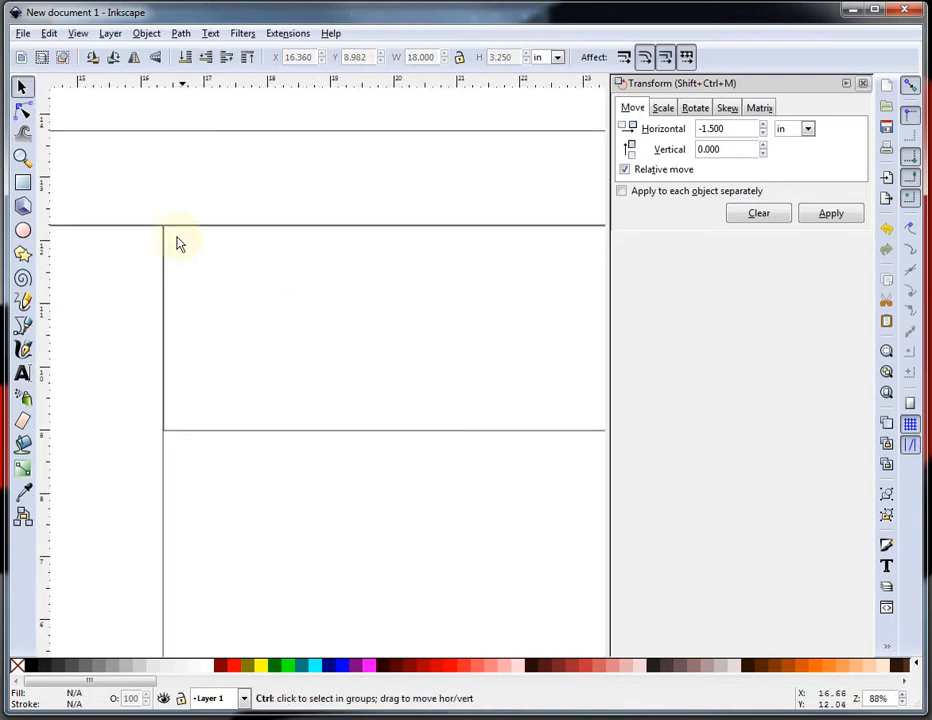
ctrl+scroll(183, 250, down, 2)
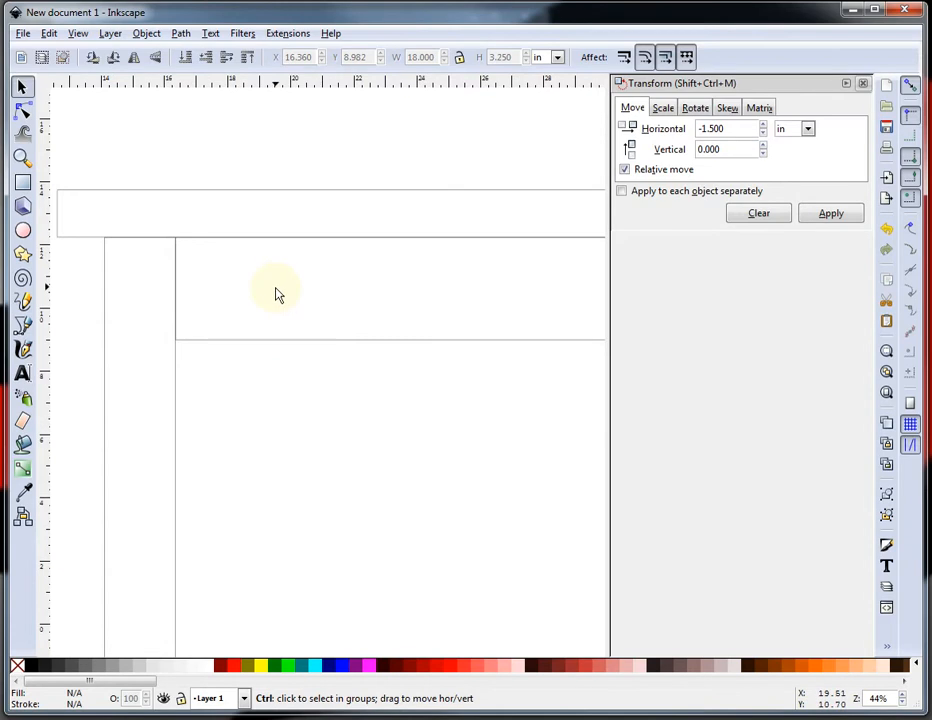
ctrl+scroll(290, 295, down, 2)
ctrl+scroll(412, 297, up, 1)
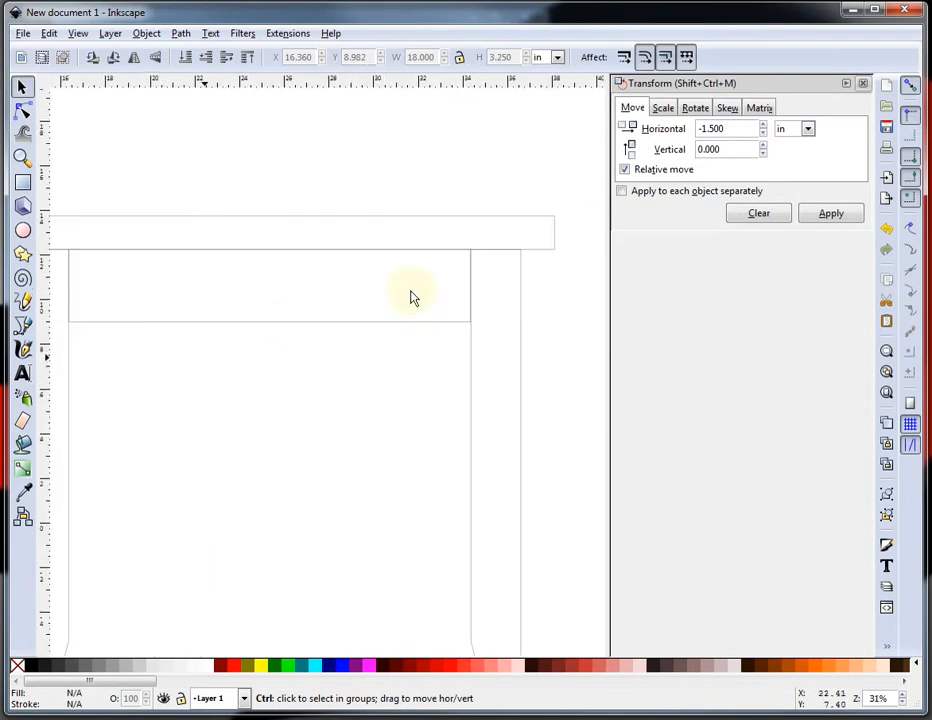
click(23, 182)
drag(147, 380, 204, 405)
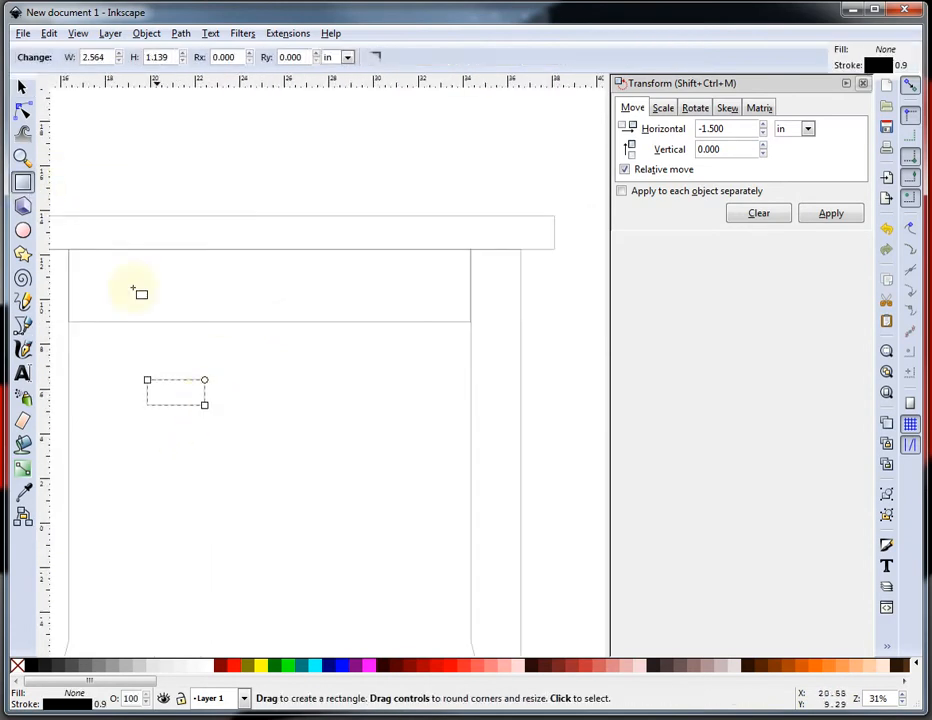
click(22, 88)
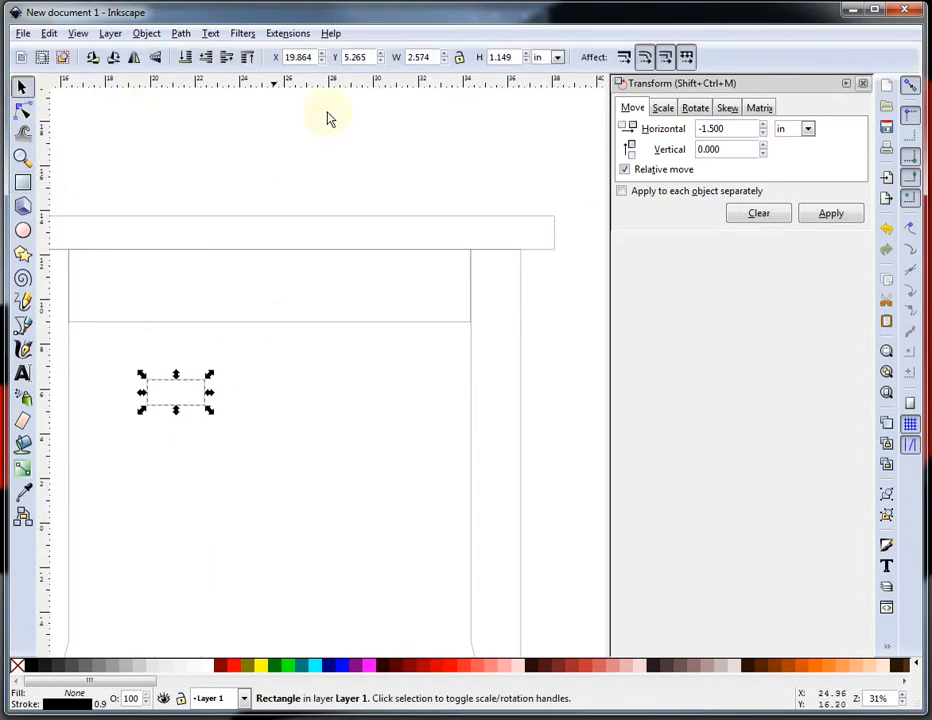
double_click(434, 56)
text(.5)
key(Return)
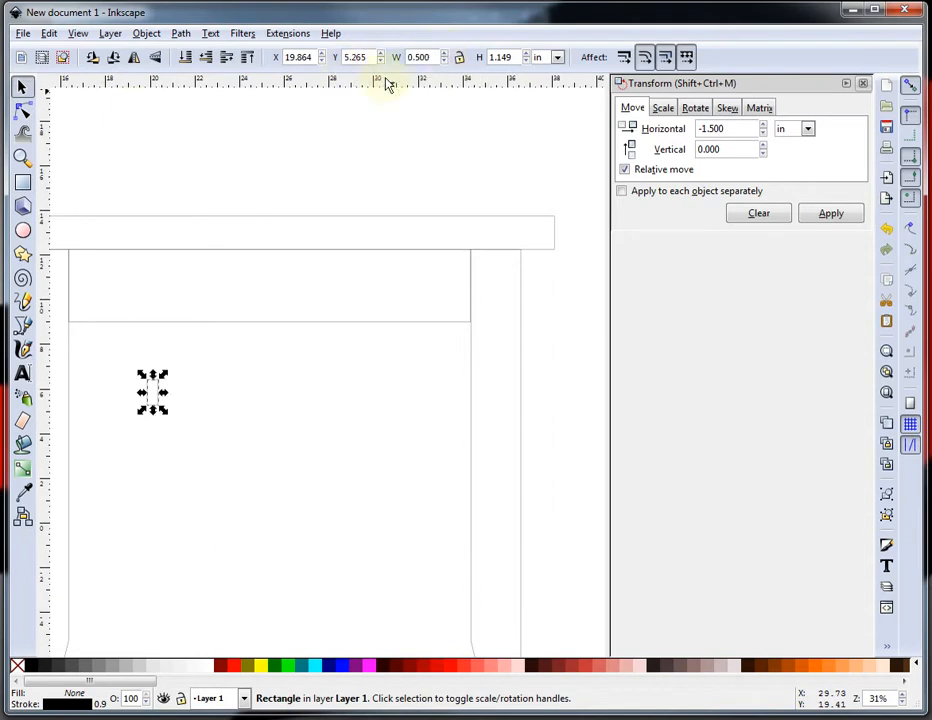
double_click(516, 57)
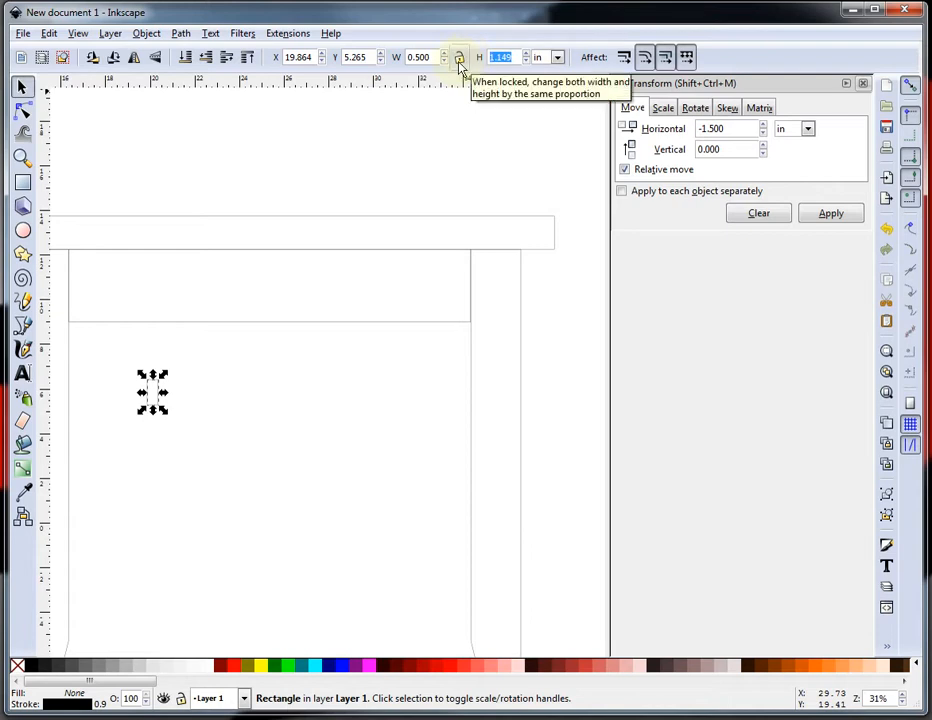
text(18)
key(Return)
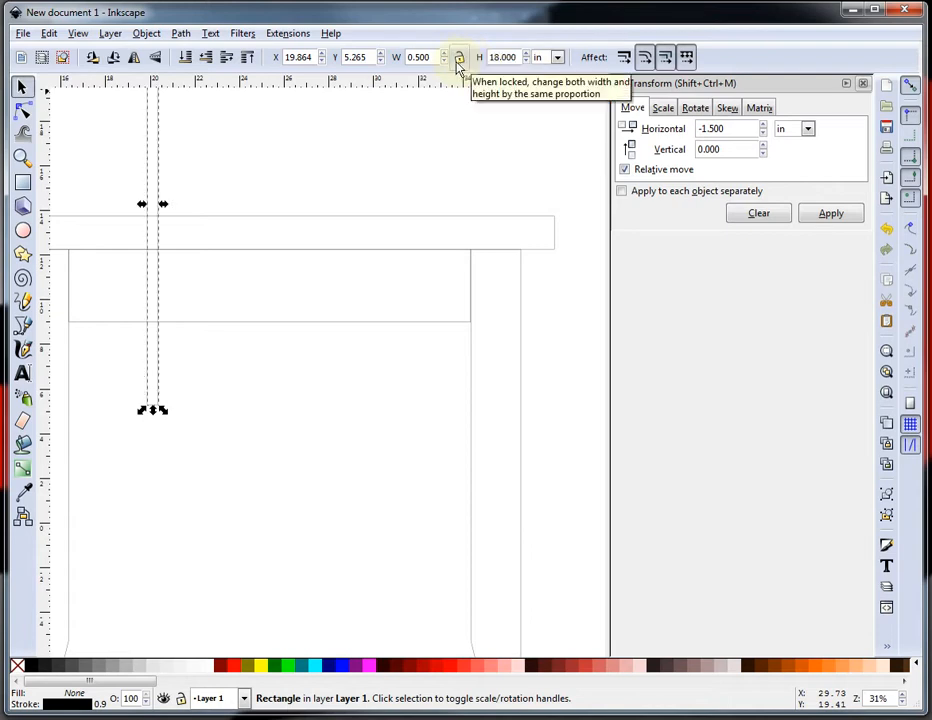
key(ctrl+z)
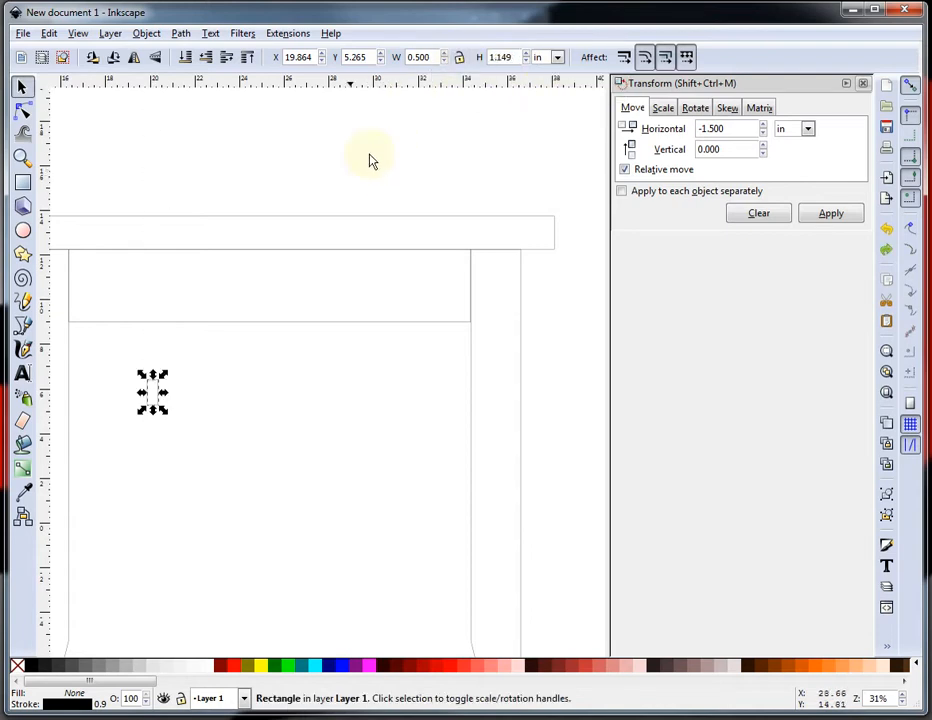
Set the small rectangle's width to 18 in and its height to 0.5 in.
double_click(437, 57)
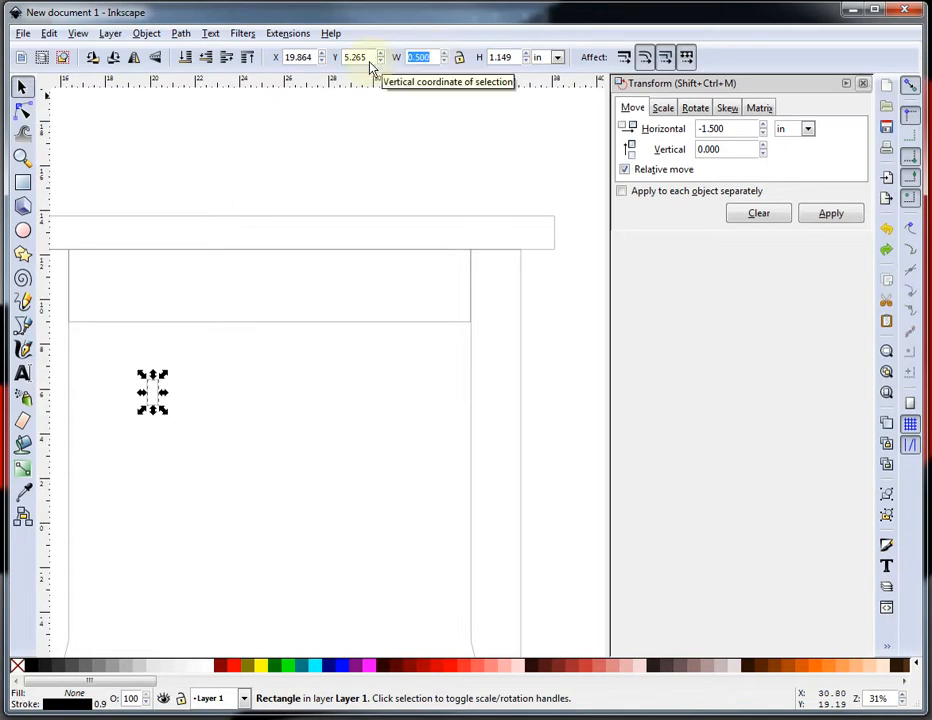
text(18)
key(Return)
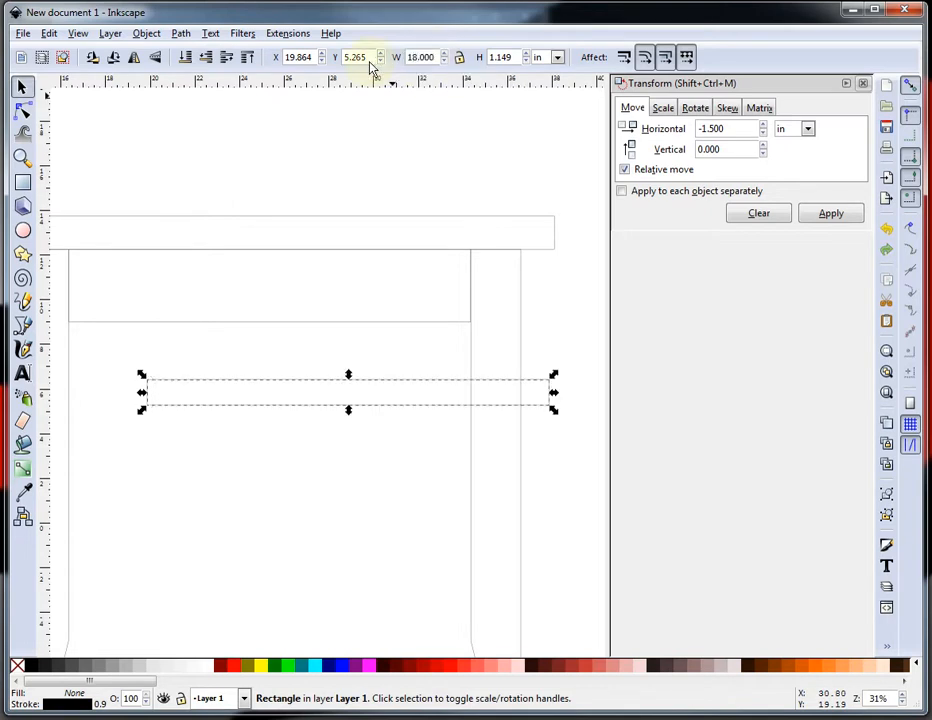
double_click(515, 57)
text(.5)
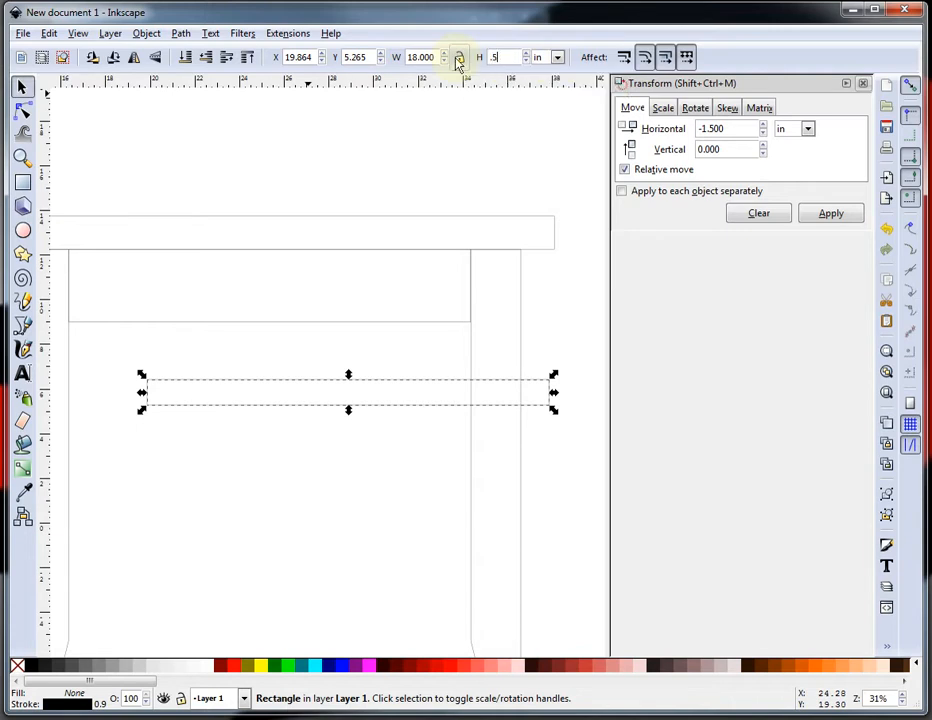
click(146, 568)
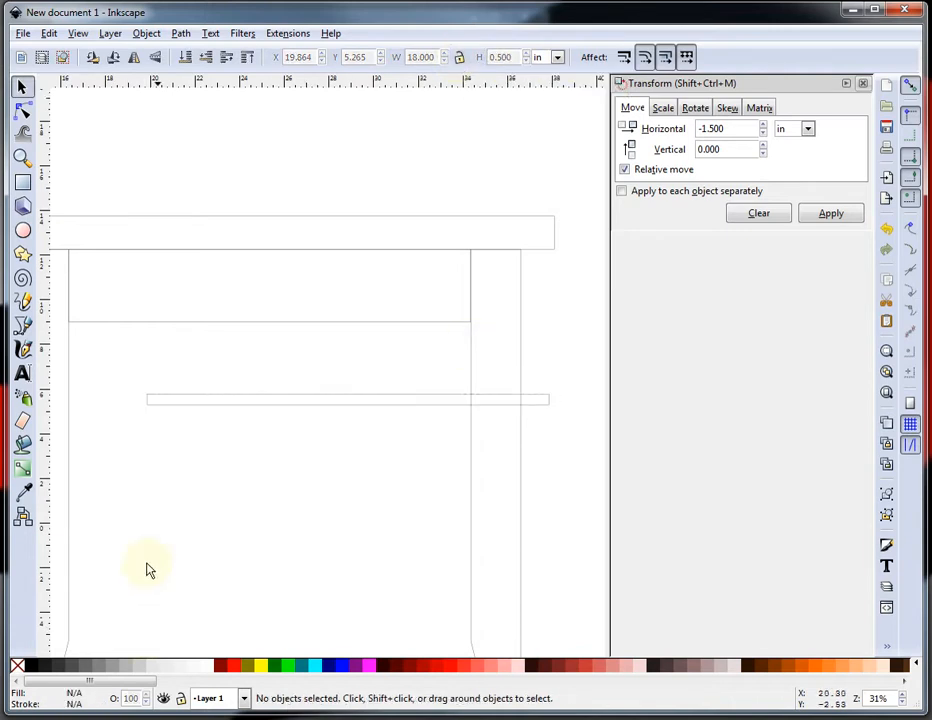
Move the thin rail up so it sits directly under the apron.
click(243, 401)
drag(243, 401, 169, 339)
click(240, 417)
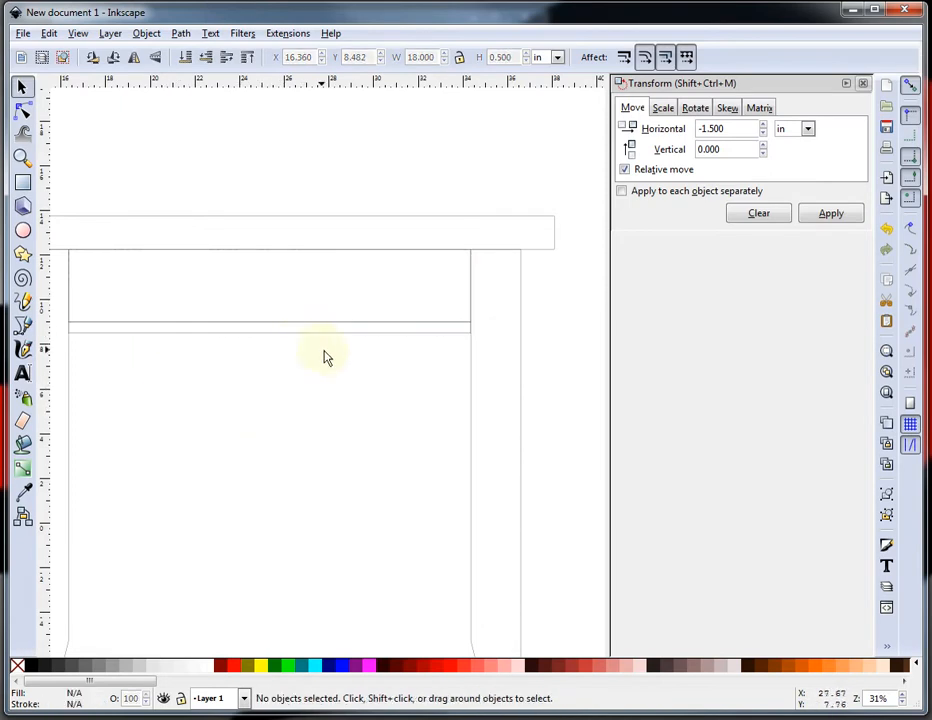
Paste a copy of the apron lower between the legs and set its height to 1.75 in.
scroll(333, 311, down, 2)
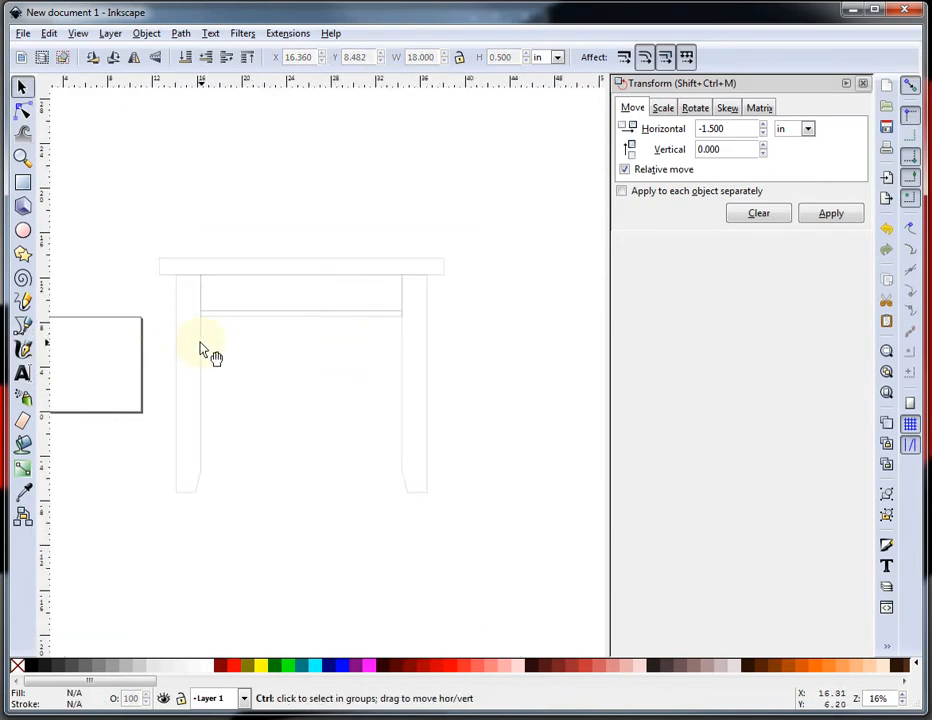
scroll(240, 348, up, 1)
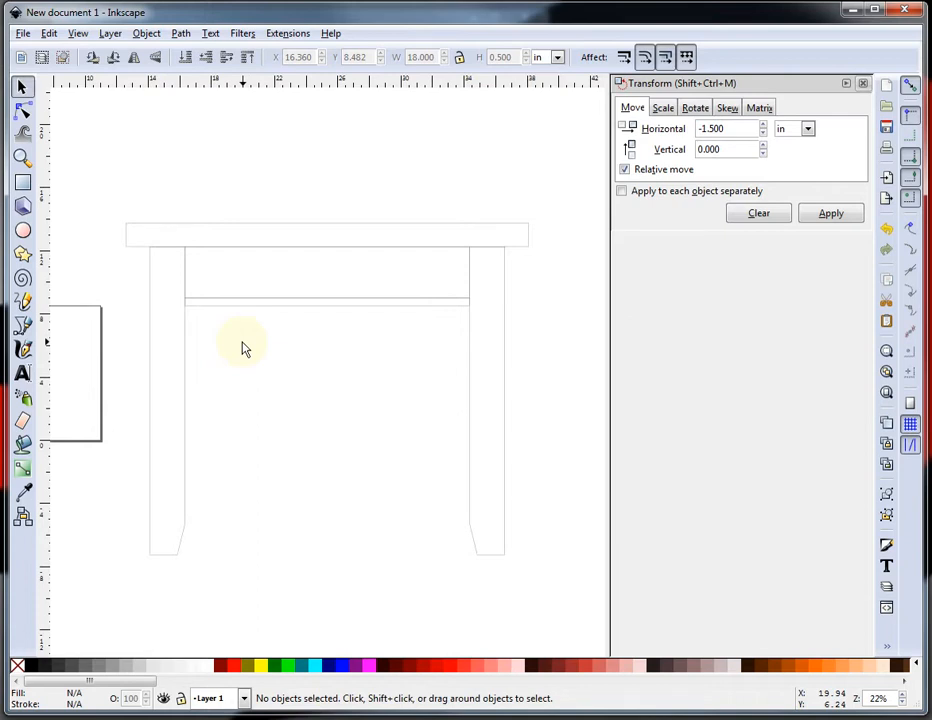
click(187, 268)
key(ctrl+c)
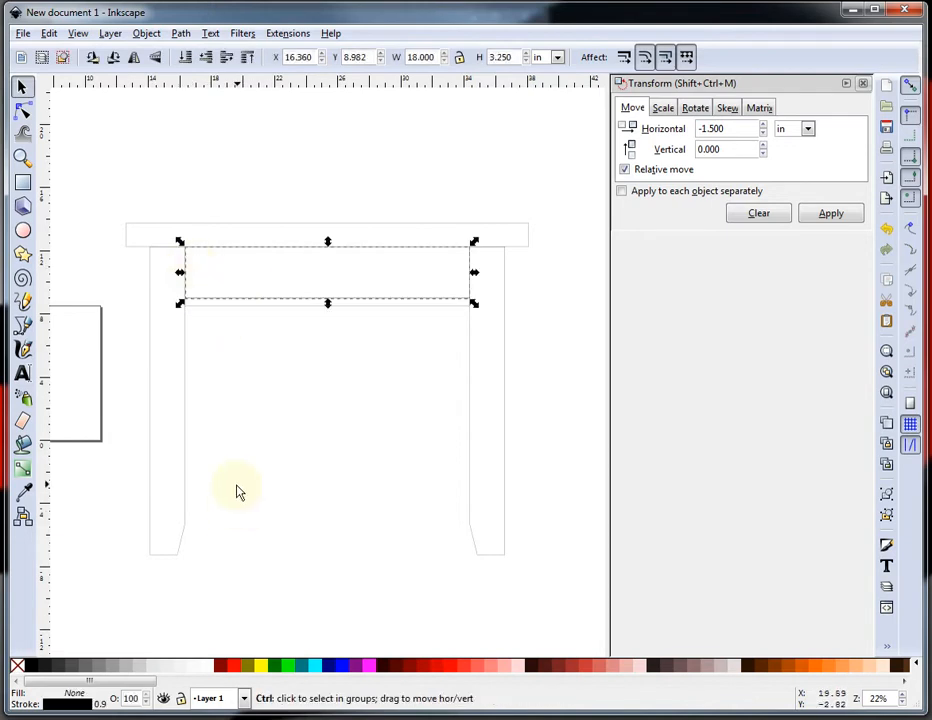
key(ctrl+v)
drag(270, 498, 366, 441)
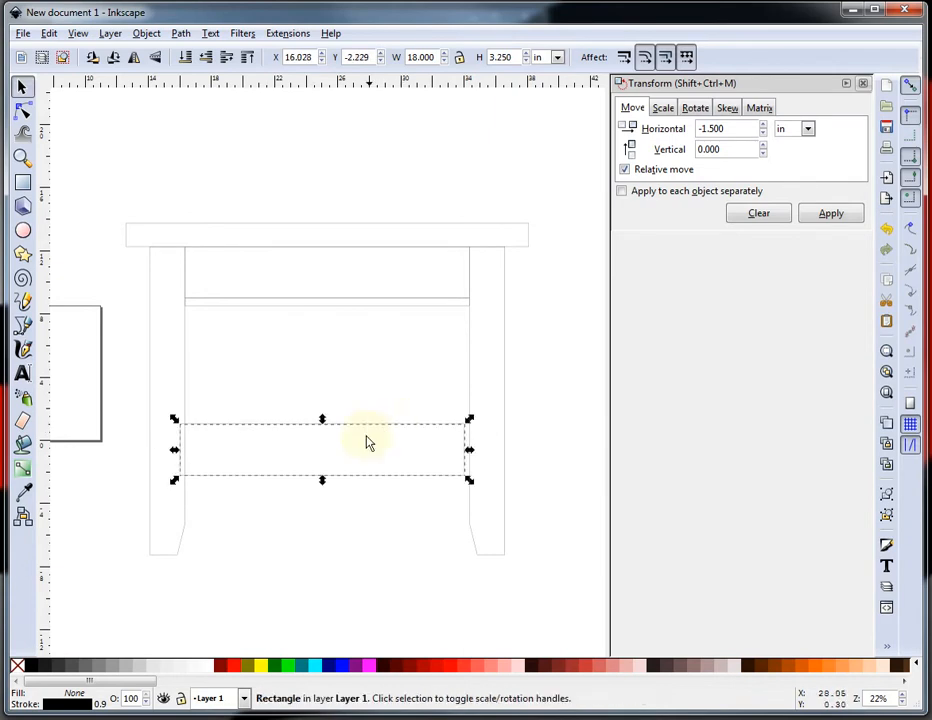
double_click(515, 58)
key(Return)
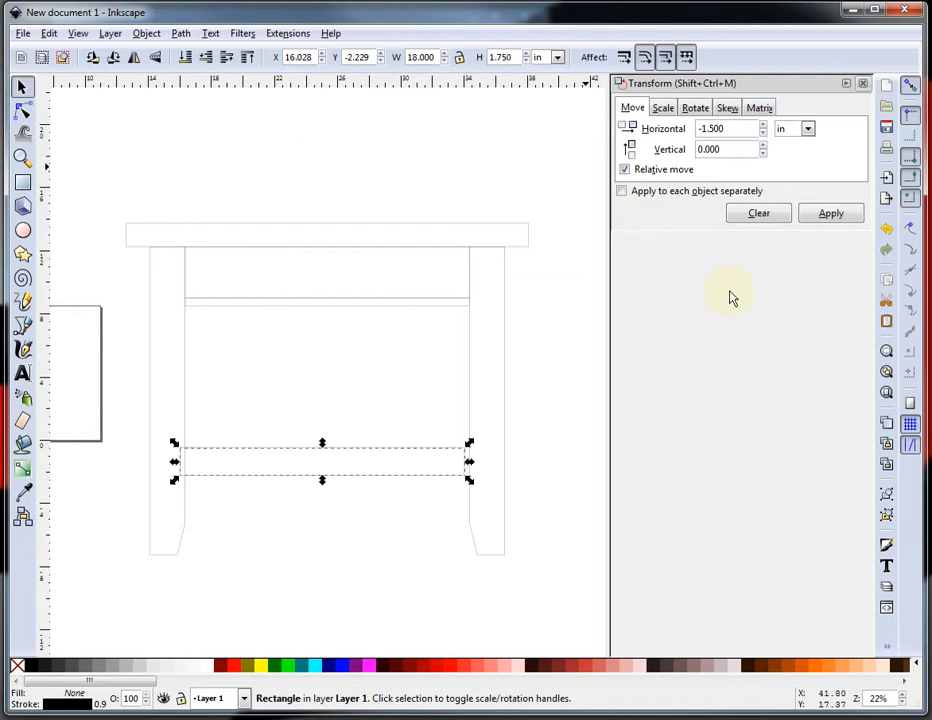
Move the lower rail down to the bottom ends of the legs.
click(412, 516)
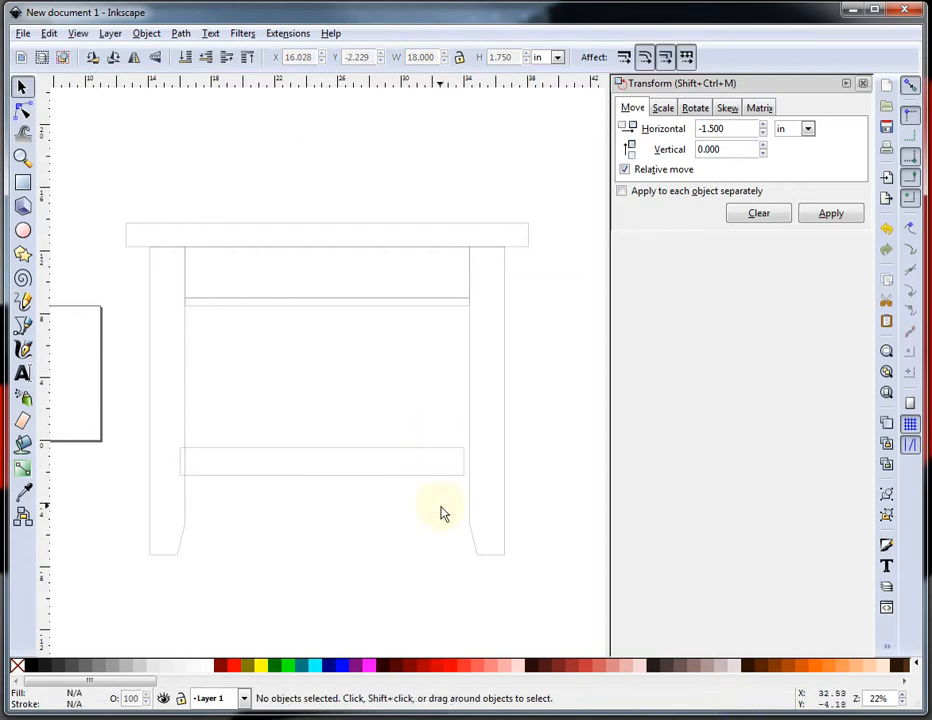
click(376, 485)
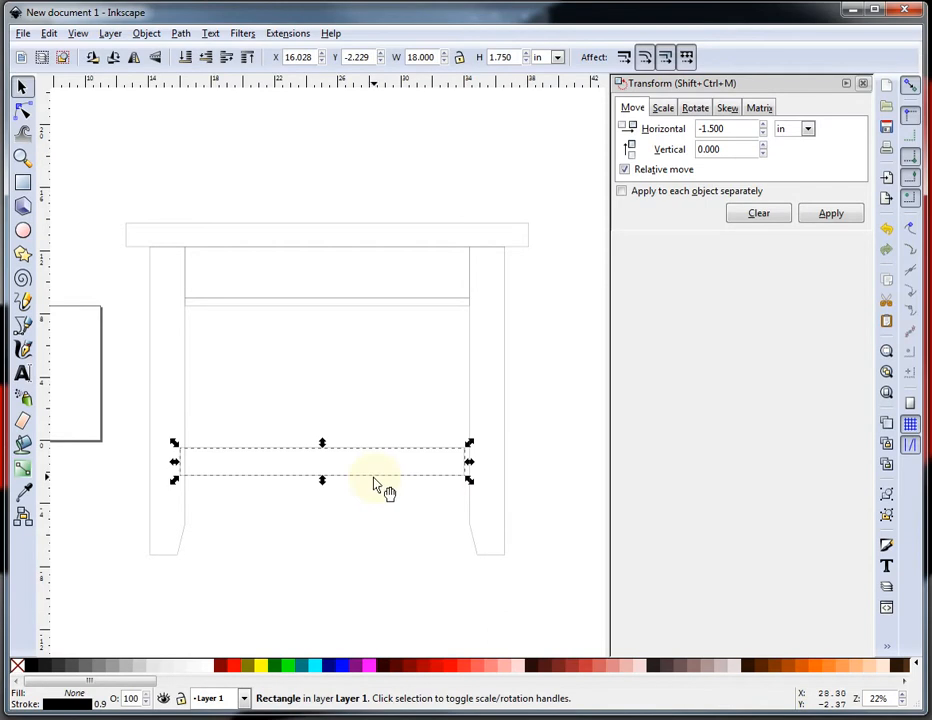
drag(381, 482, 390, 550)
click(508, 557)
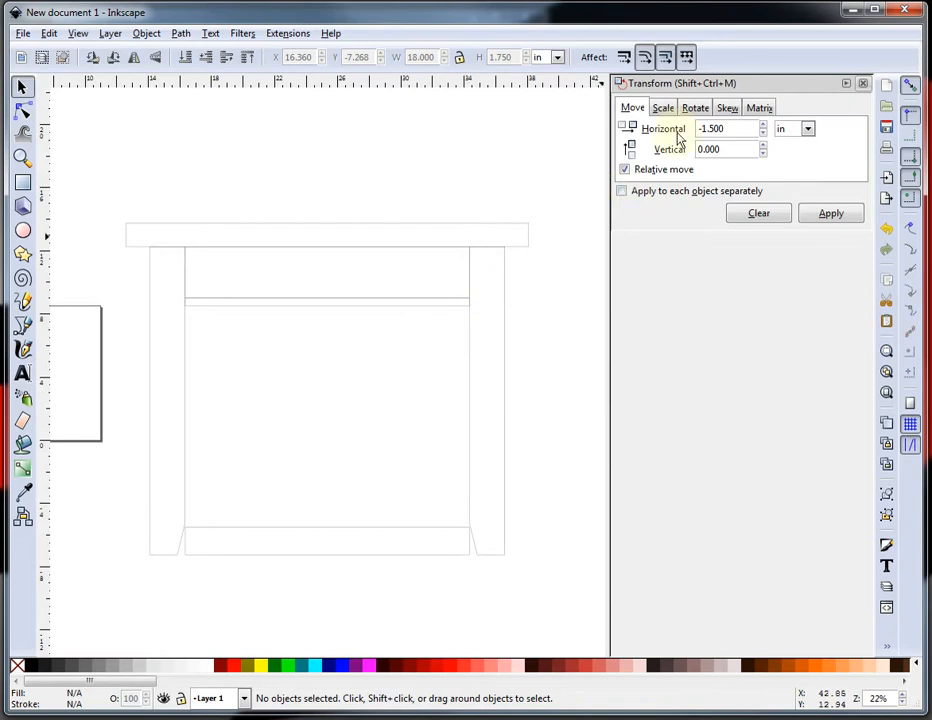
Move the lower rail up 3 in with a relative vertical move of 3 and horizontal 0.
drag(737, 129, 699, 129)
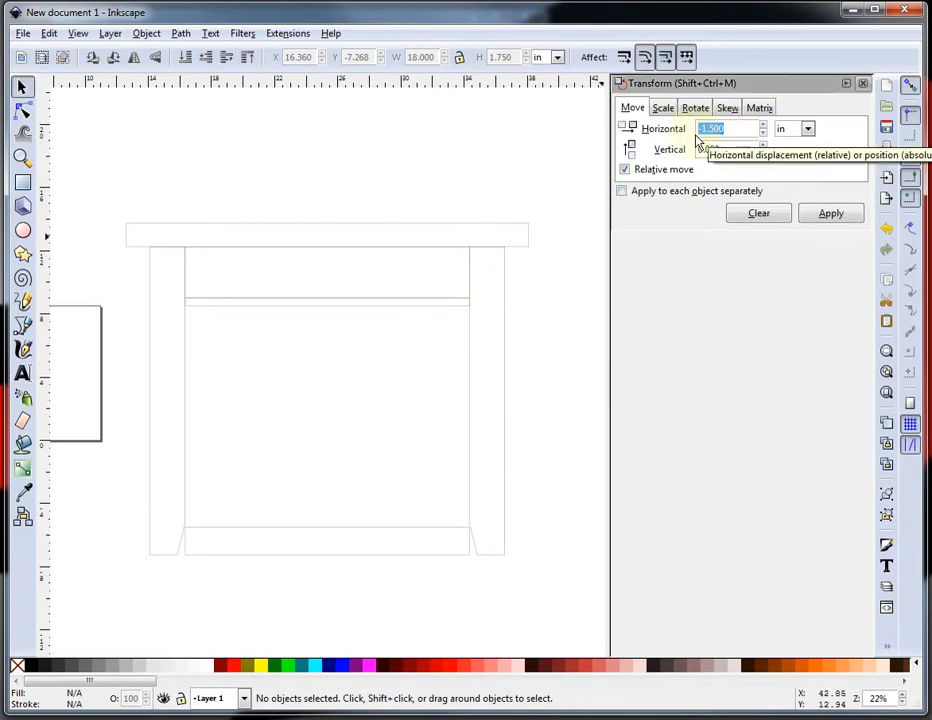
key(BackSpace)
click(745, 147)
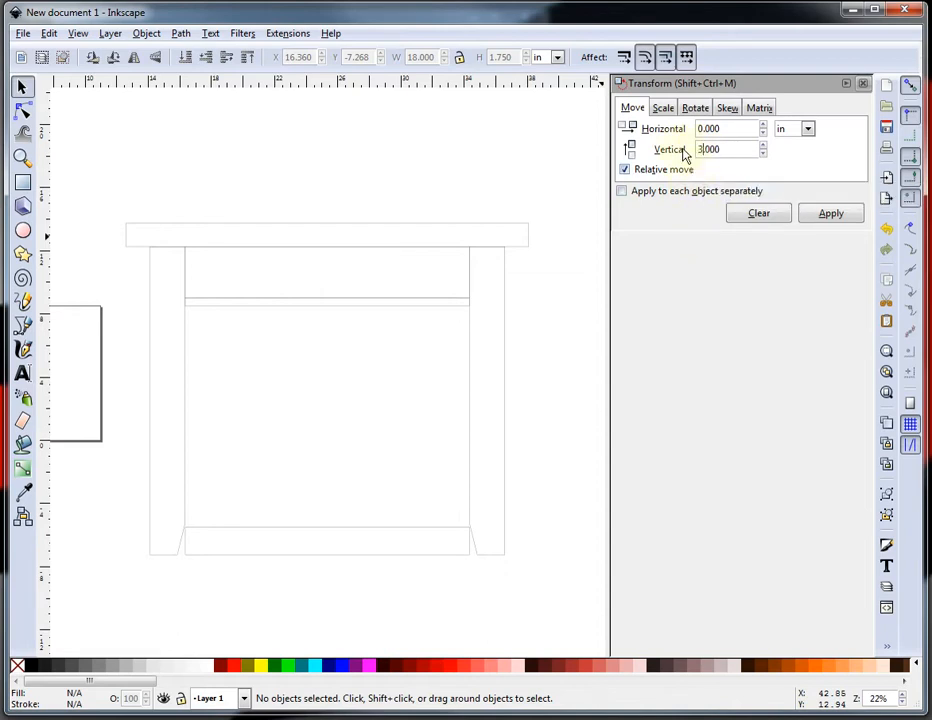
click(828, 215)
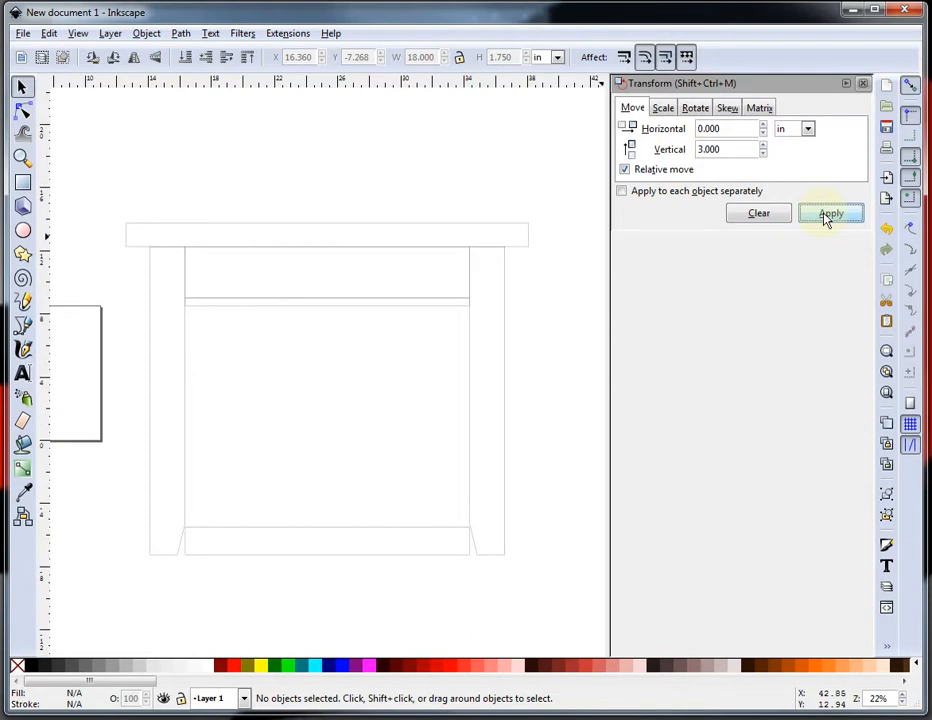
click(390, 553)
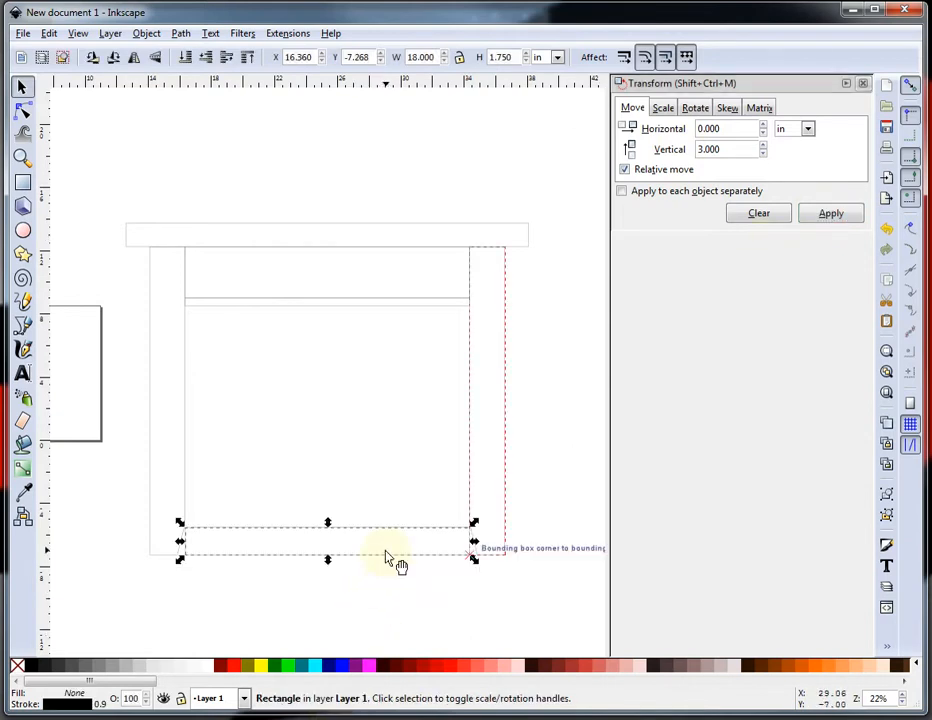
click(832, 217)
Draw a tall rectangle between the rails for a slat and set its width to 1.75 in.
click(561, 448)
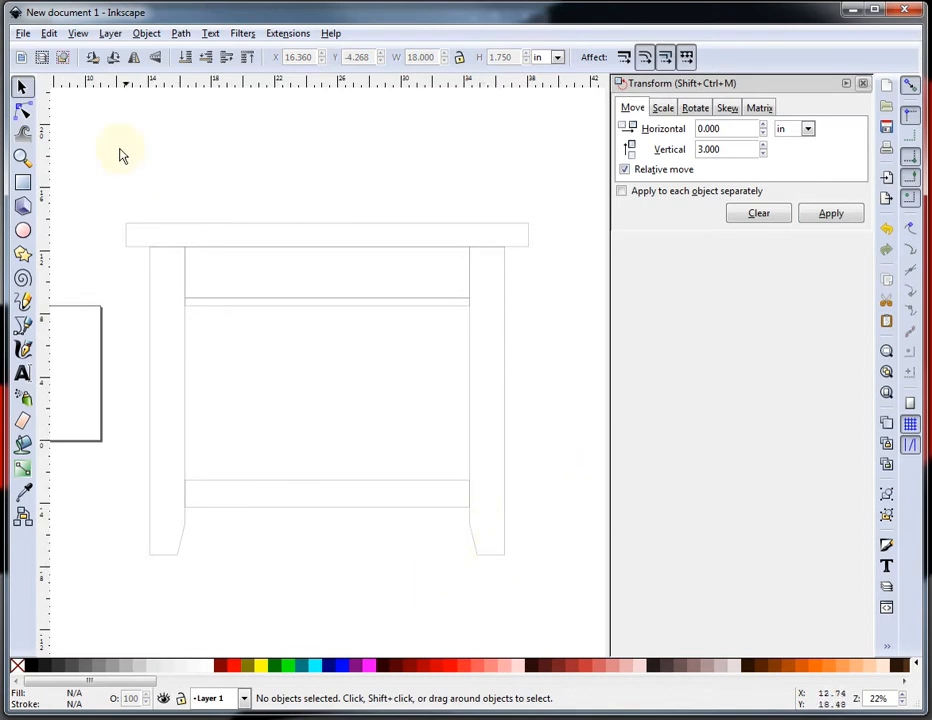
click(23, 183)
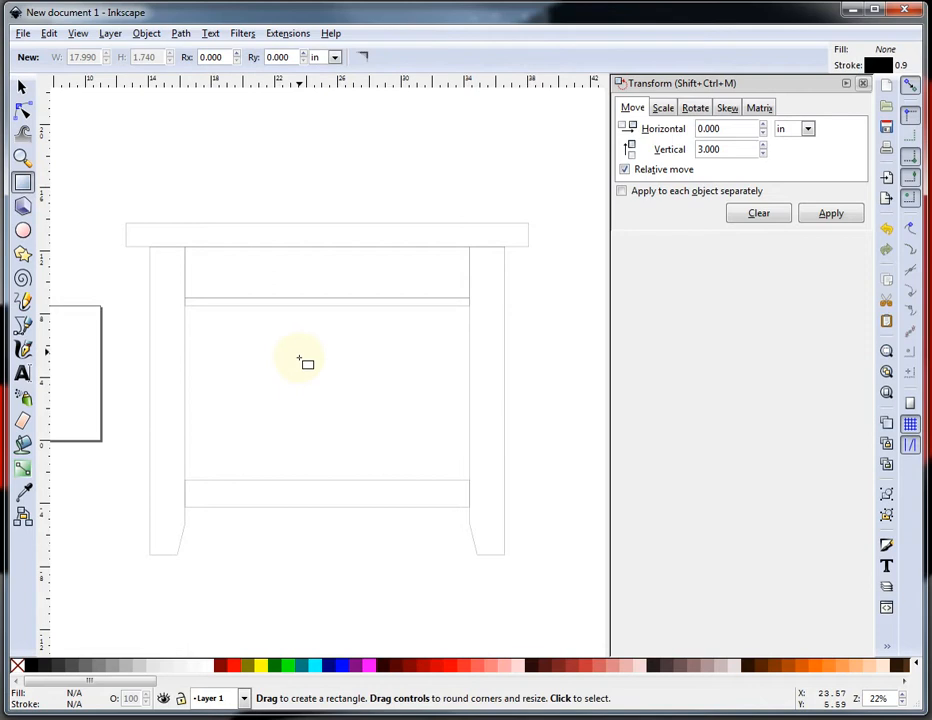
drag(299, 352, 315, 465)
click(22, 87)
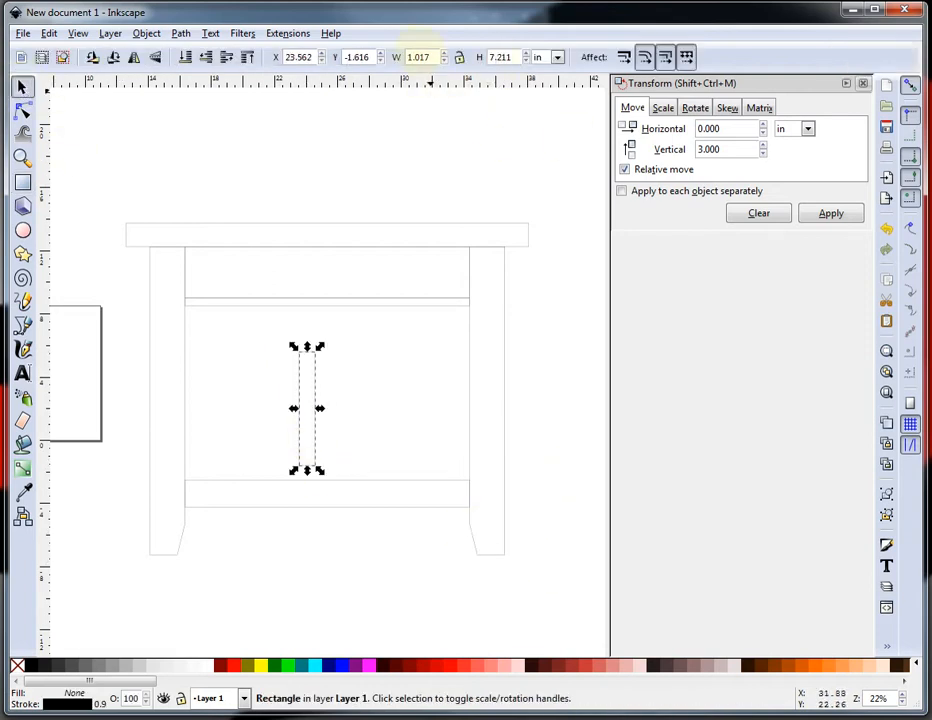
double_click(435, 56)
text(1.75)
key(Return)
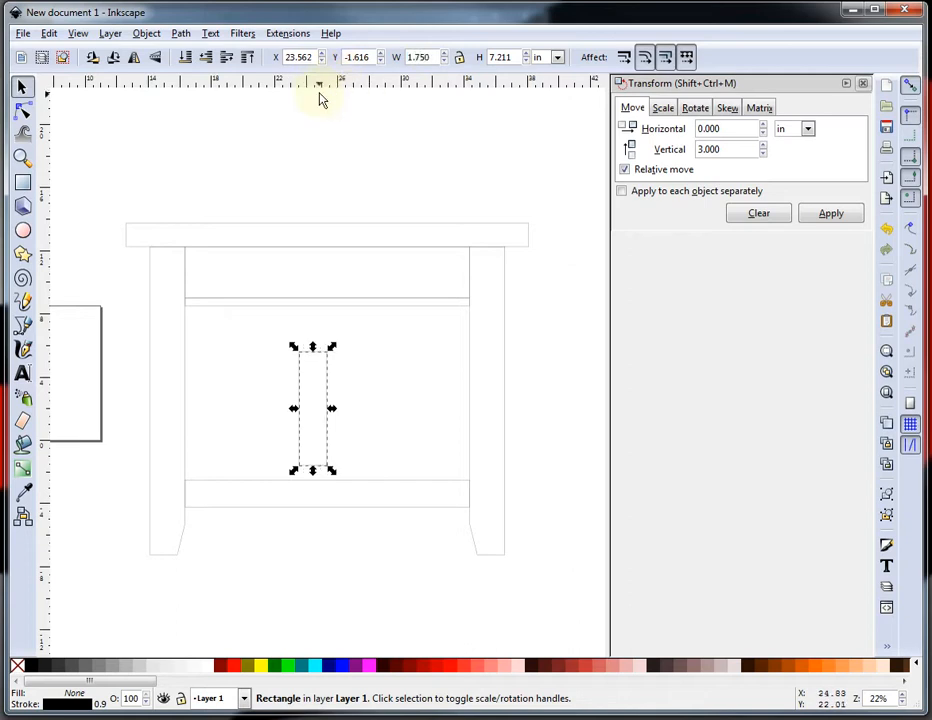
Reposition the slat and stretch its top up to meet the underside of the apron.
drag(330, 373, 327, 386)
click(371, 395)
click(325, 410)
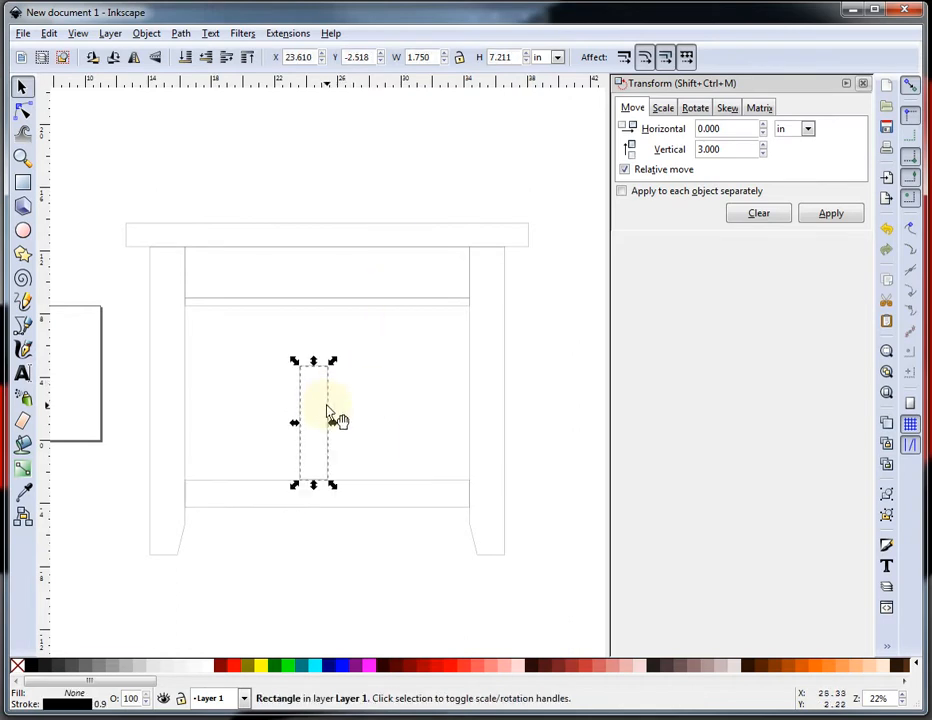
click(326, 378)
click(329, 388)
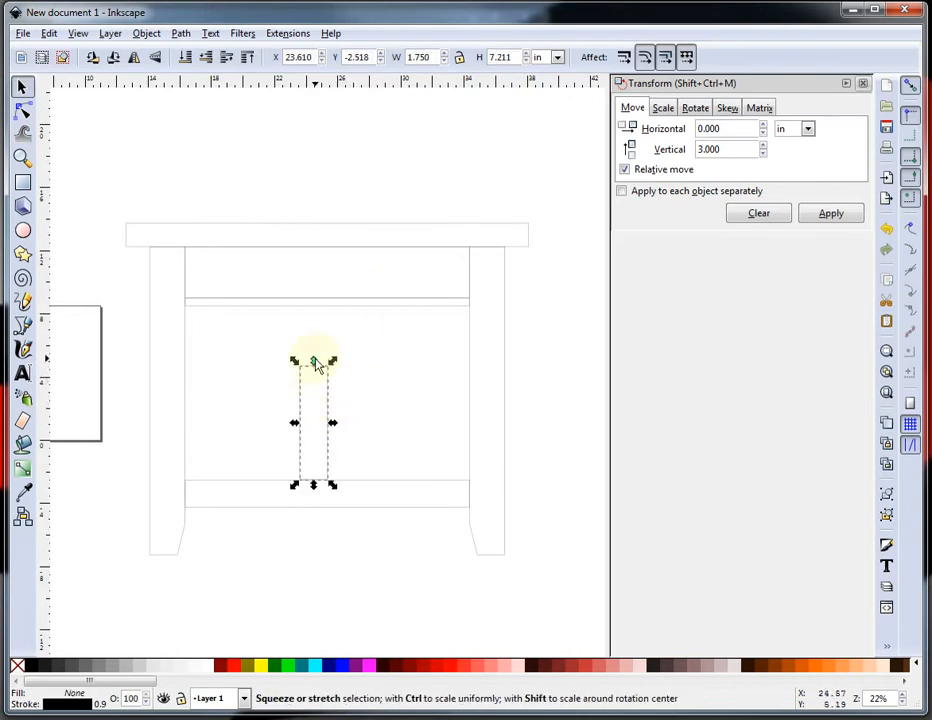
drag(314, 361, 326, 309)
click(387, 343)
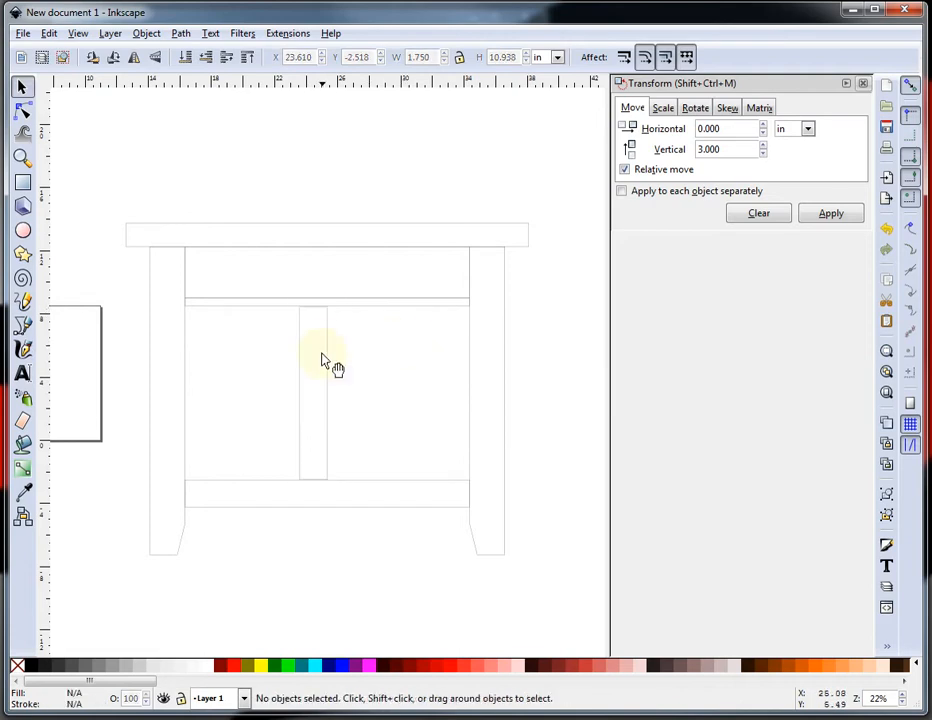
Set the slat's height to 11 in.
scroll(330, 335, up, 4)
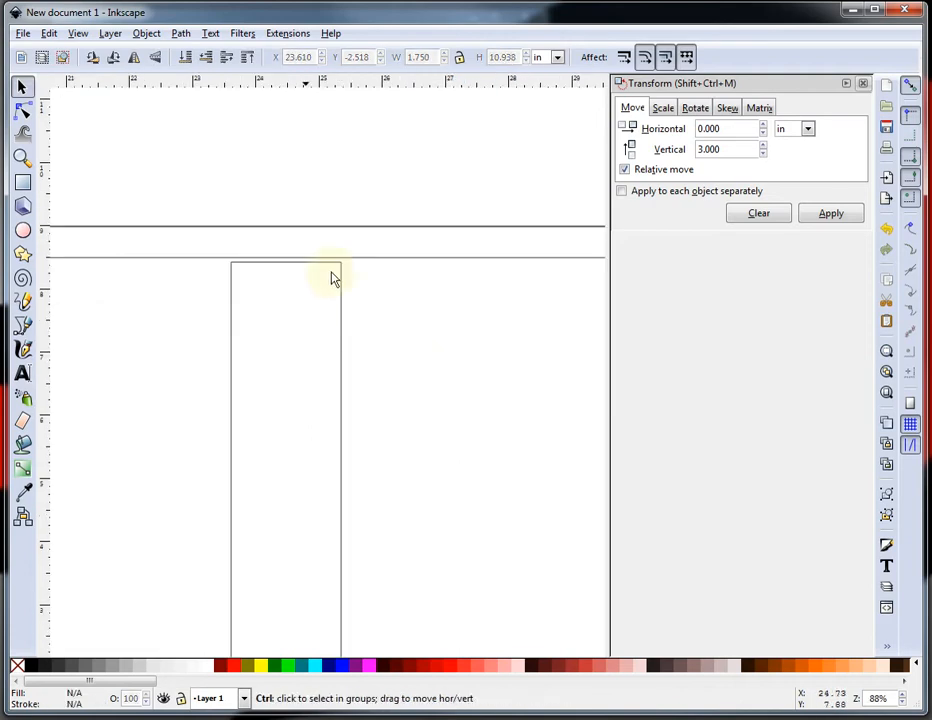
click(341, 335)
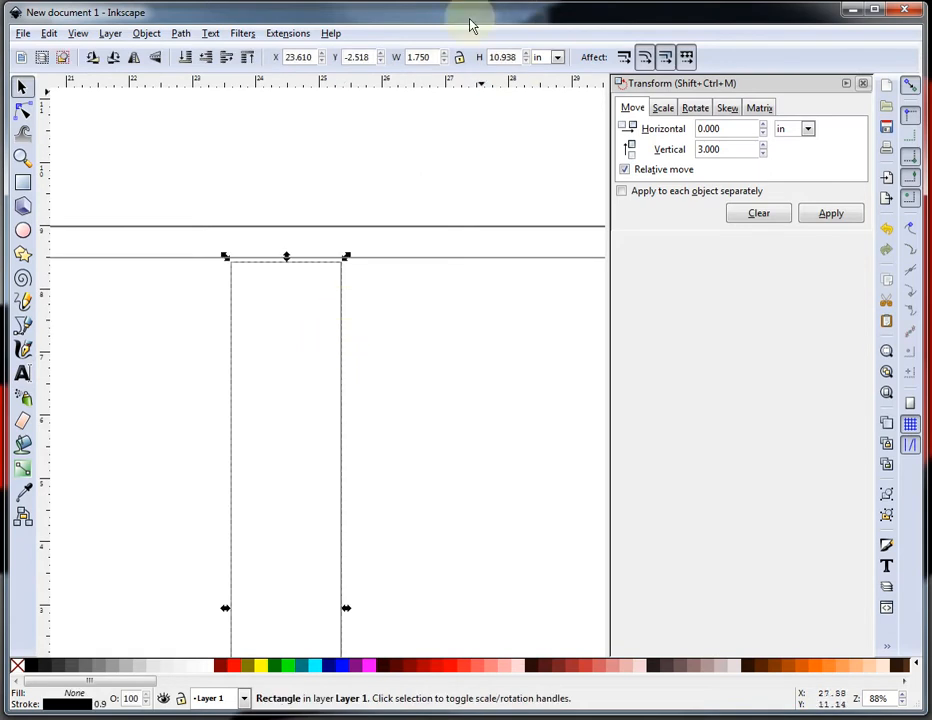
double_click(517, 57)
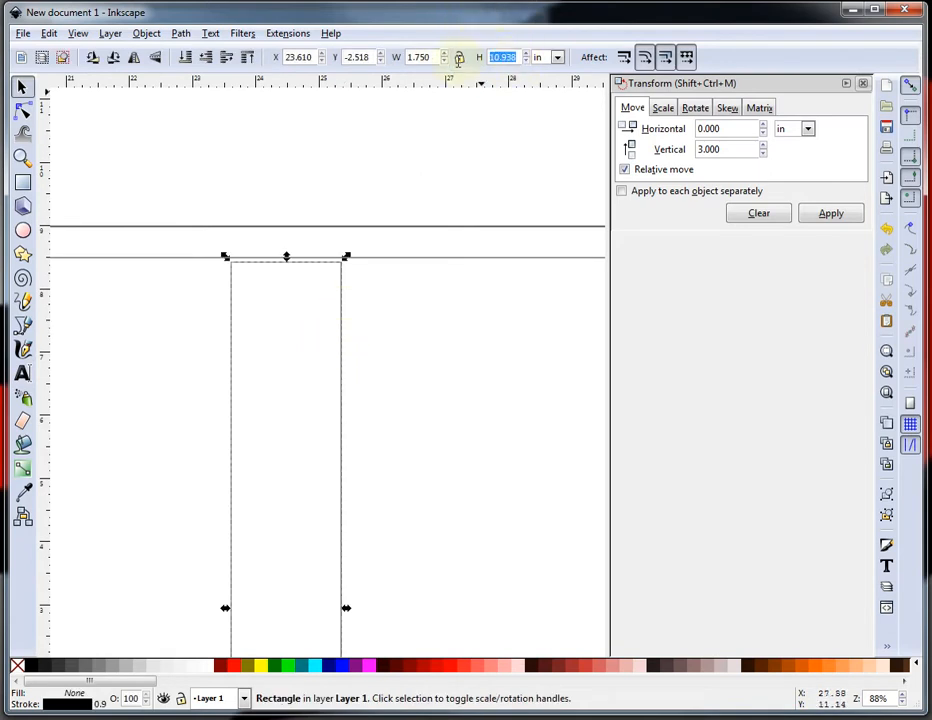
text(11)
key(Return)
click(431, 350)
Move the slat left so it sits against the inside of the left leg.
ctrl+scroll(440, 358, down, 2)
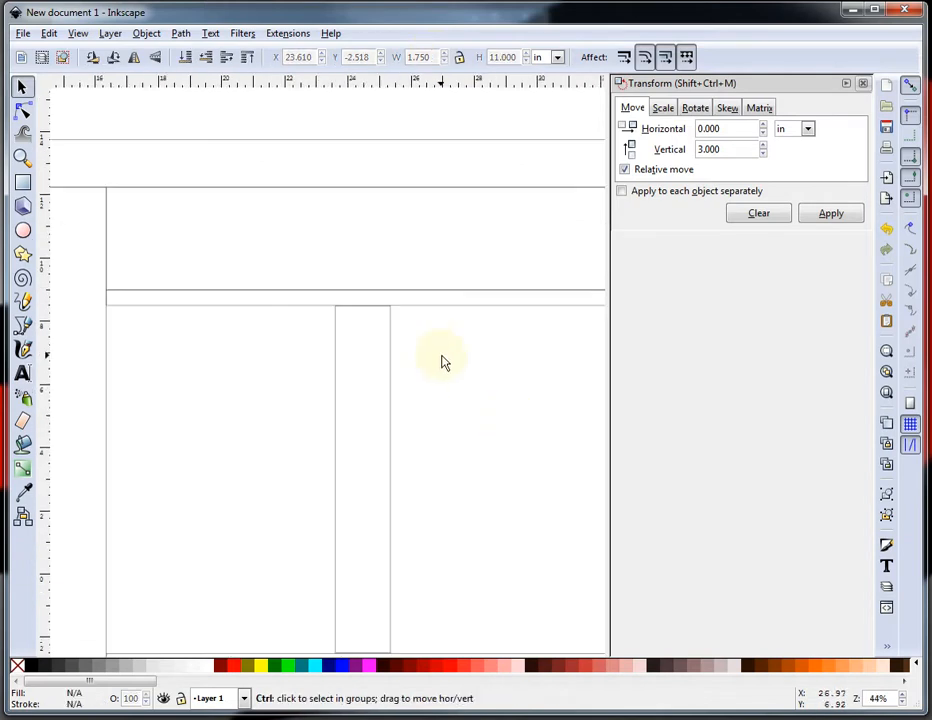
ctrl+scroll(442, 355, down, 1)
ctrl+scroll(416, 620, up, 1)
click(404, 528)
drag(404, 528, 173, 518)
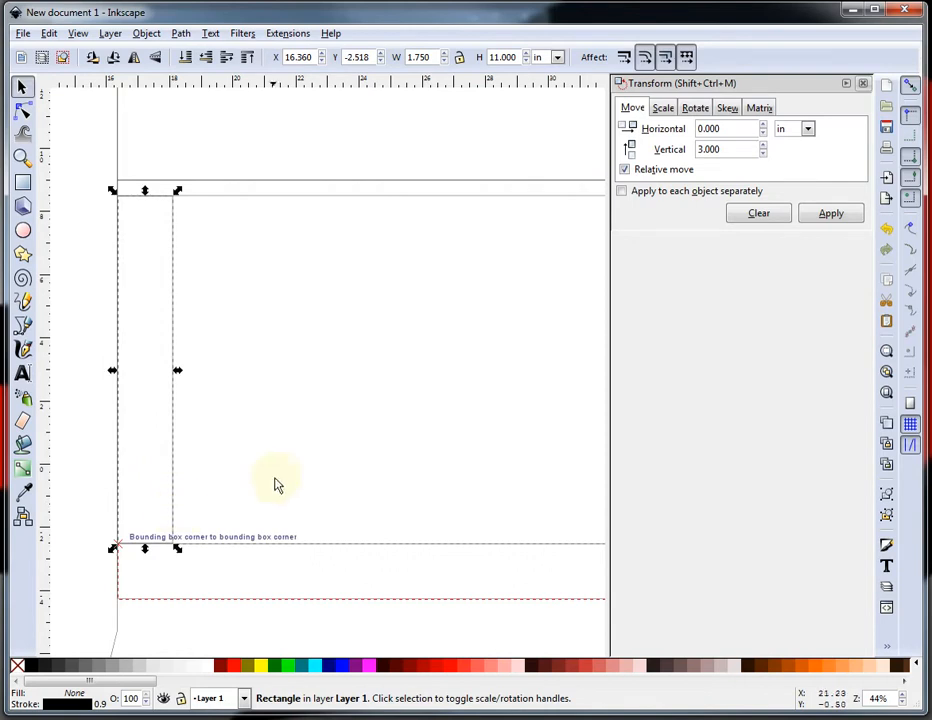
click(281, 487)
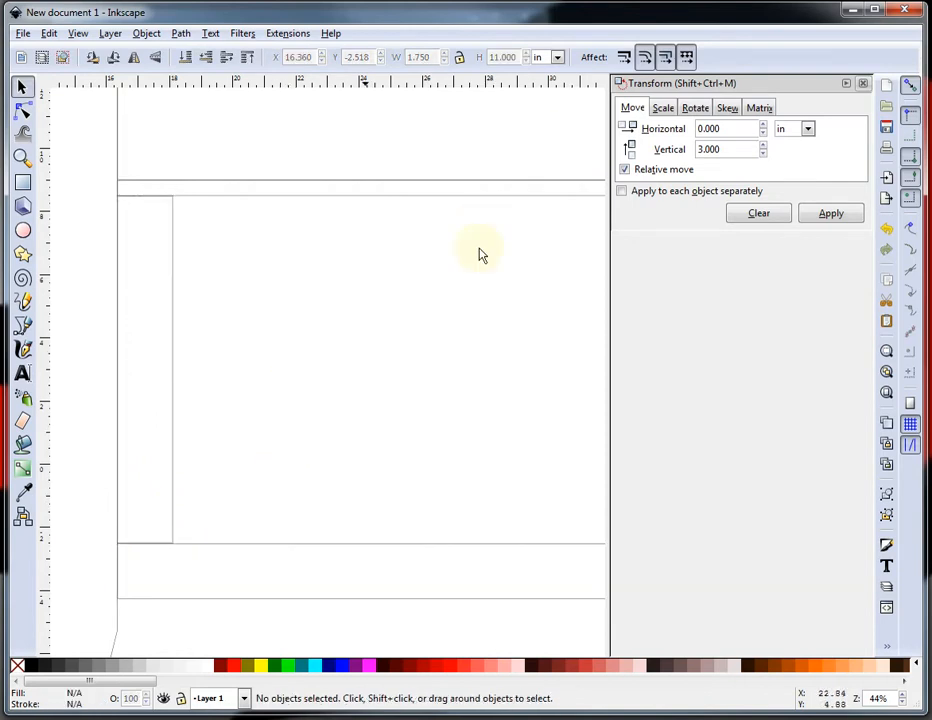
Move the slat 2.75 in to the right with a relative horizontal move.
drag(743, 144, 676, 148)
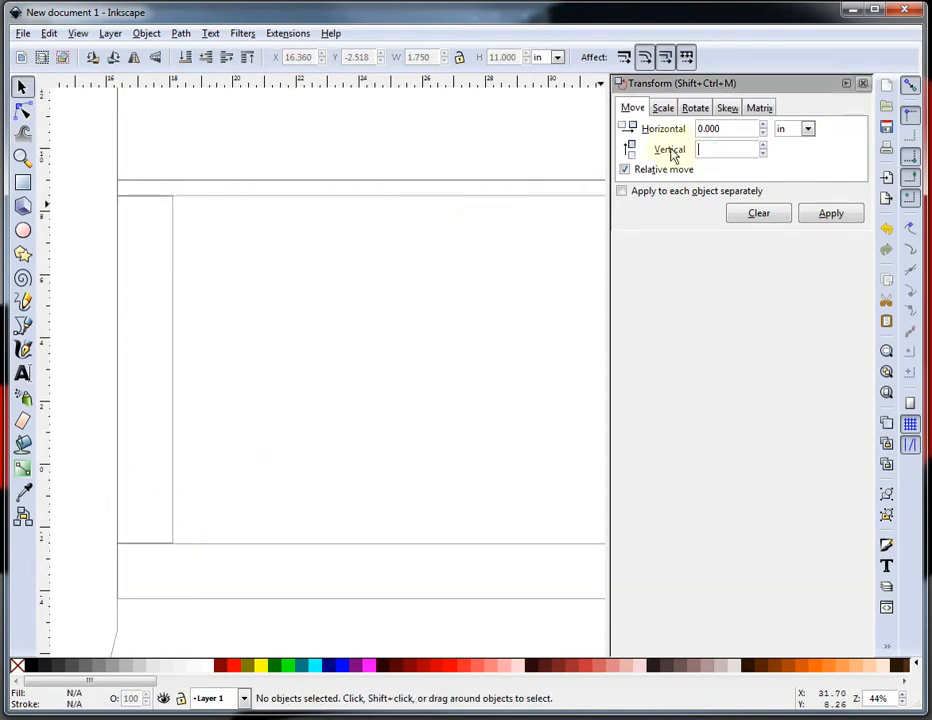
drag(743, 125, 662, 124)
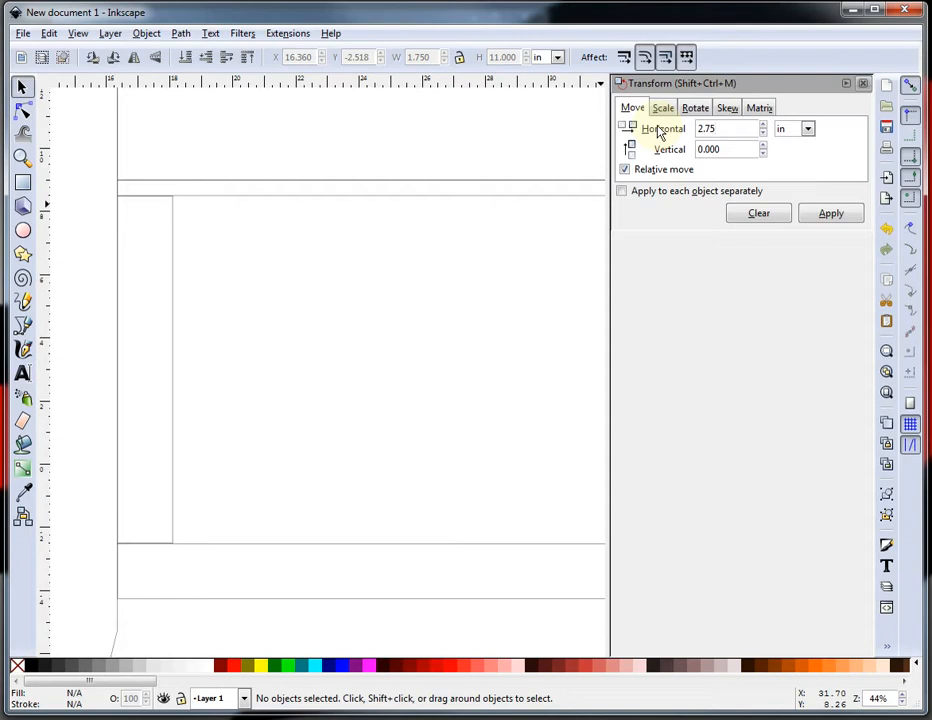
click(838, 216)
click(174, 305)
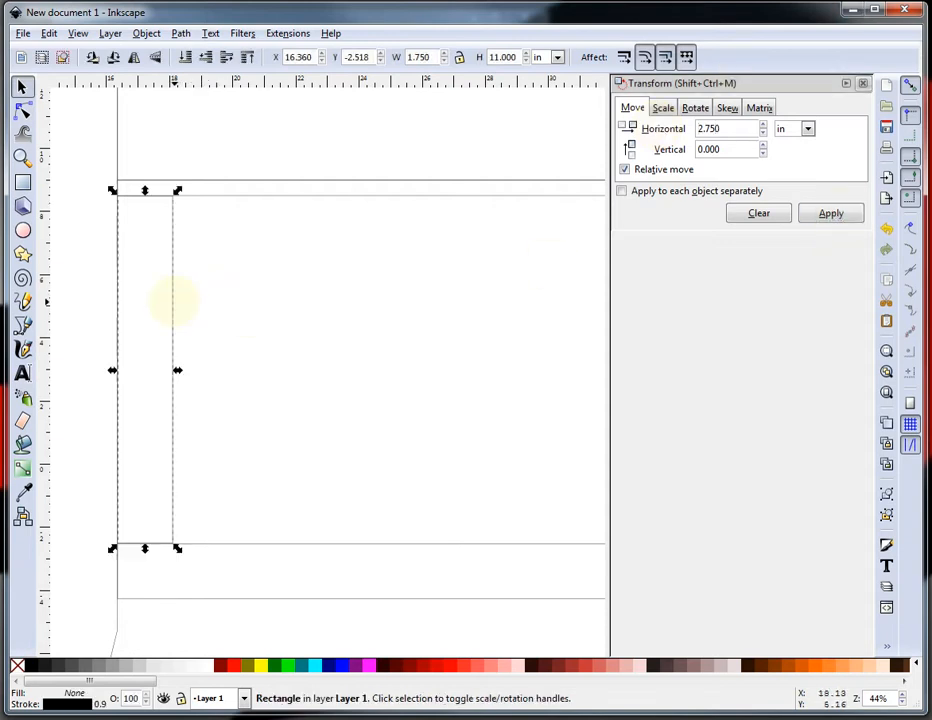
click(838, 214)
click(318, 306)
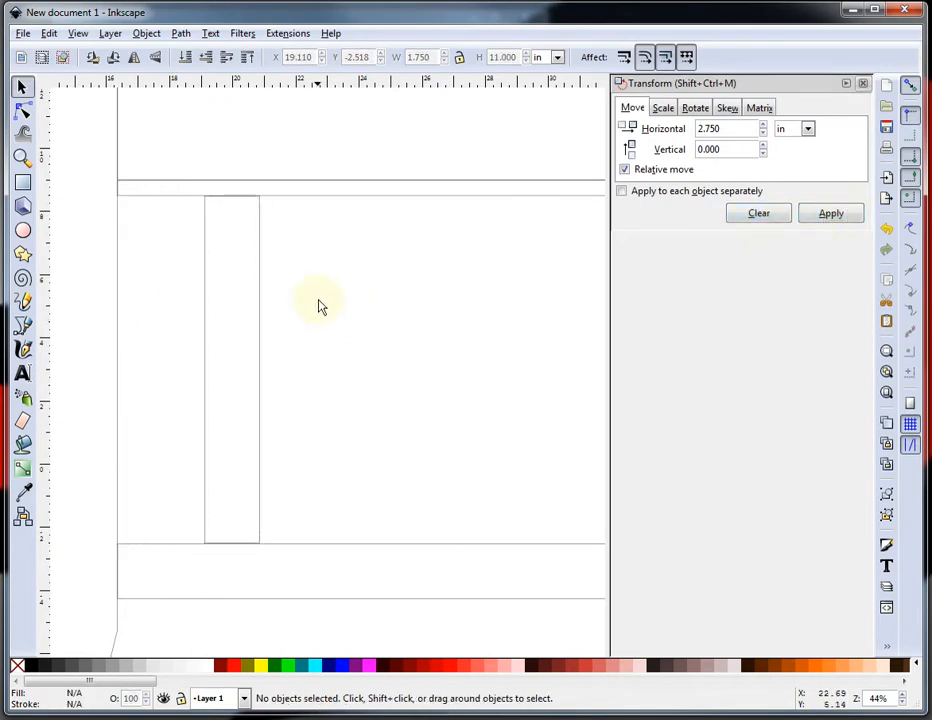
Paste a copy of the slat and place it against the inside of the right leg.
ctrl+scroll(291, 287, down, 3)
click(243, 284)
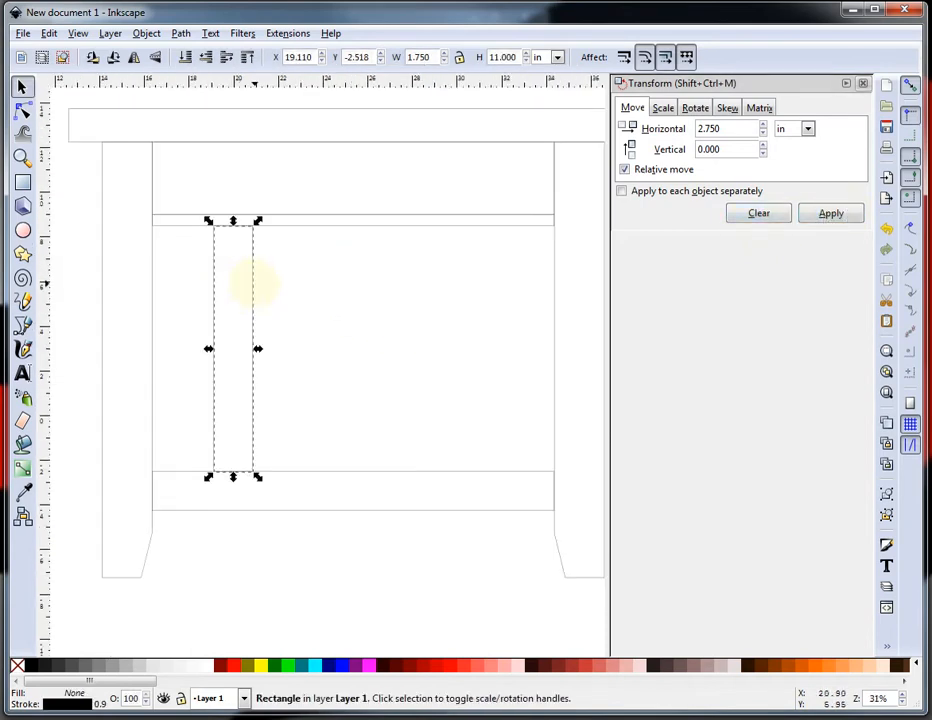
key(ctrl+v)
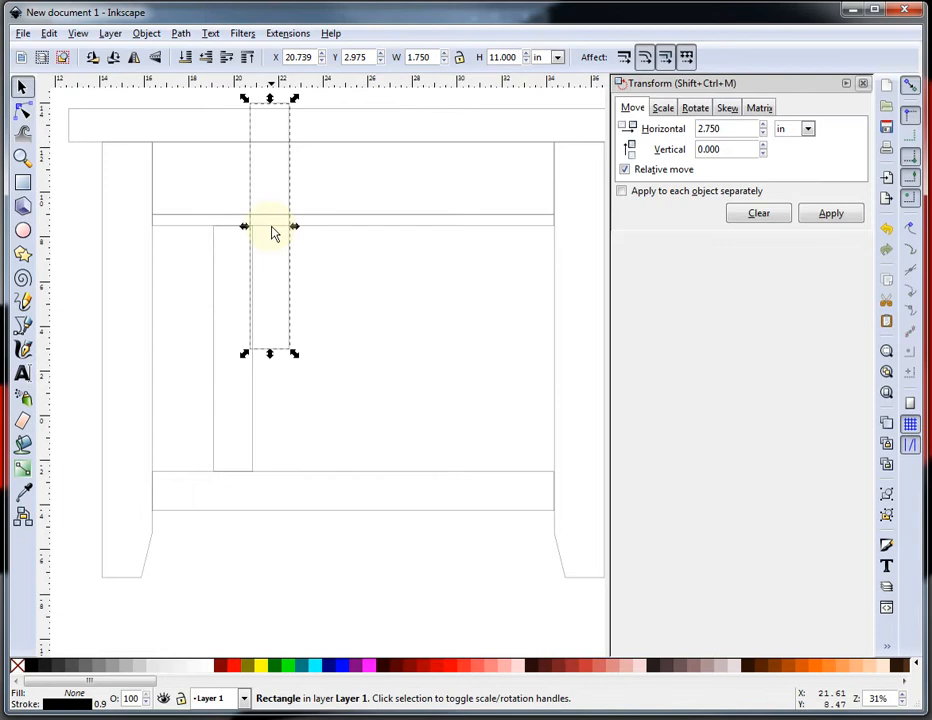
drag(295, 176, 553, 297)
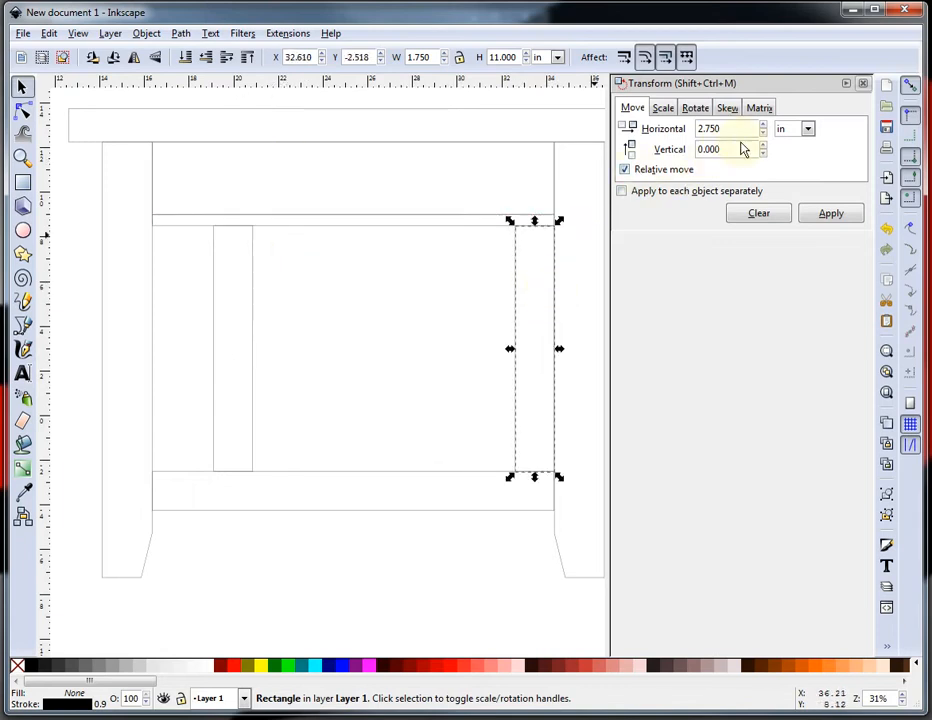
Apply a -2.75 in horizontal move to space slats leftward from the right leg.
click(700, 130)
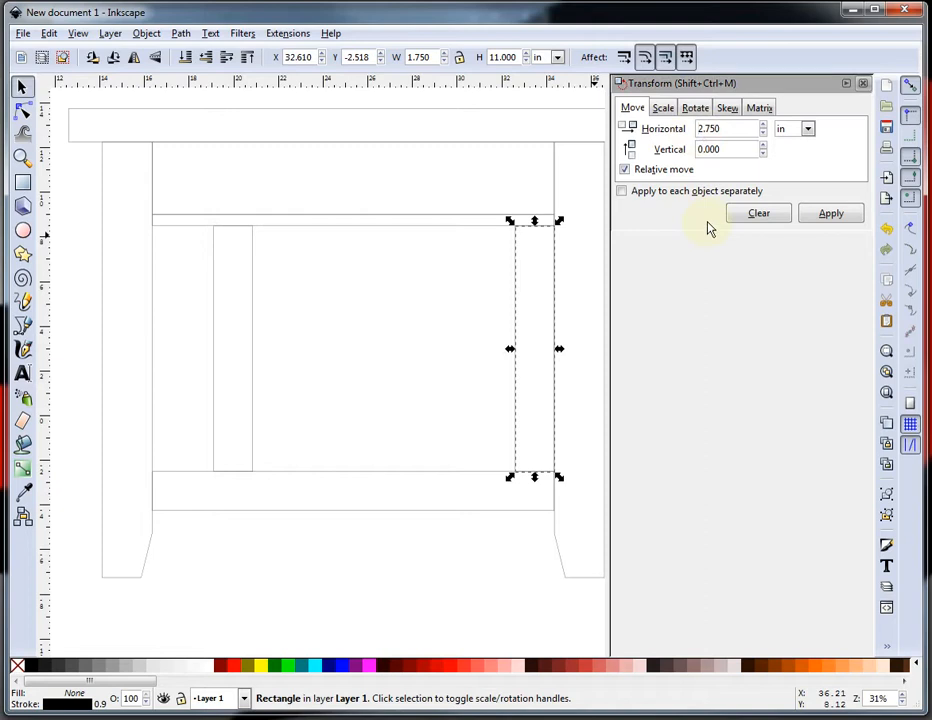
text(-)
click(831, 213)
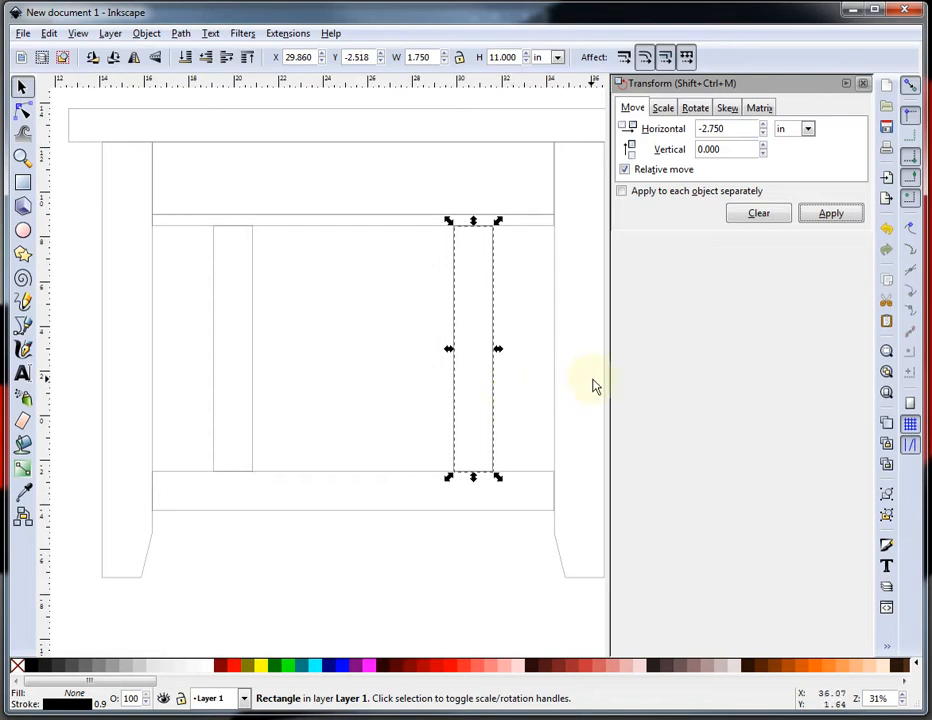
click(833, 216)
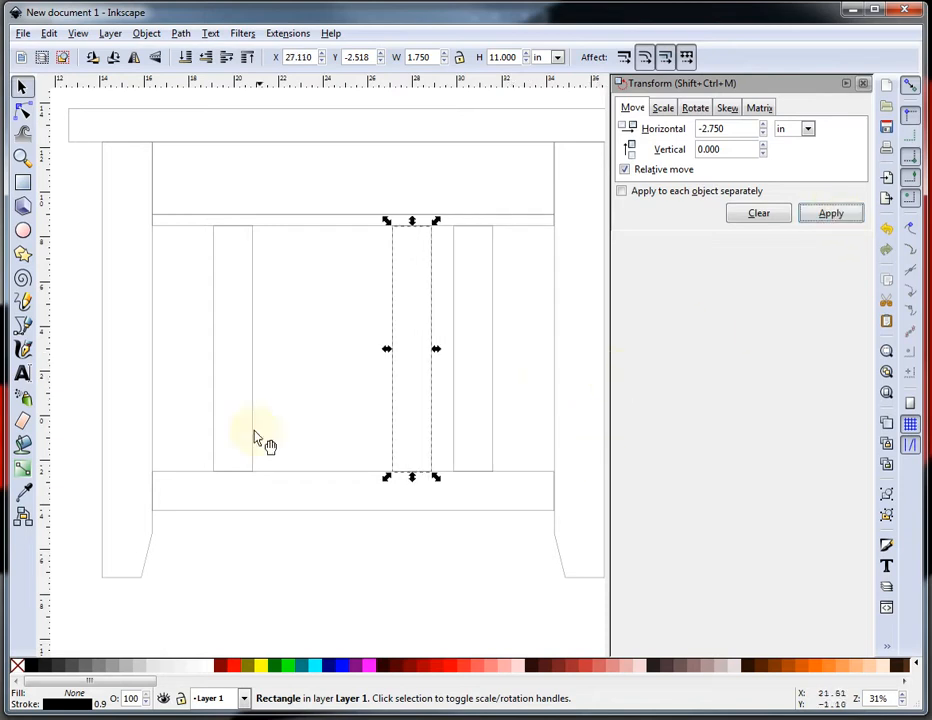
Copy the left slat and move the copy 2.75 in to the right.
click(254, 368)
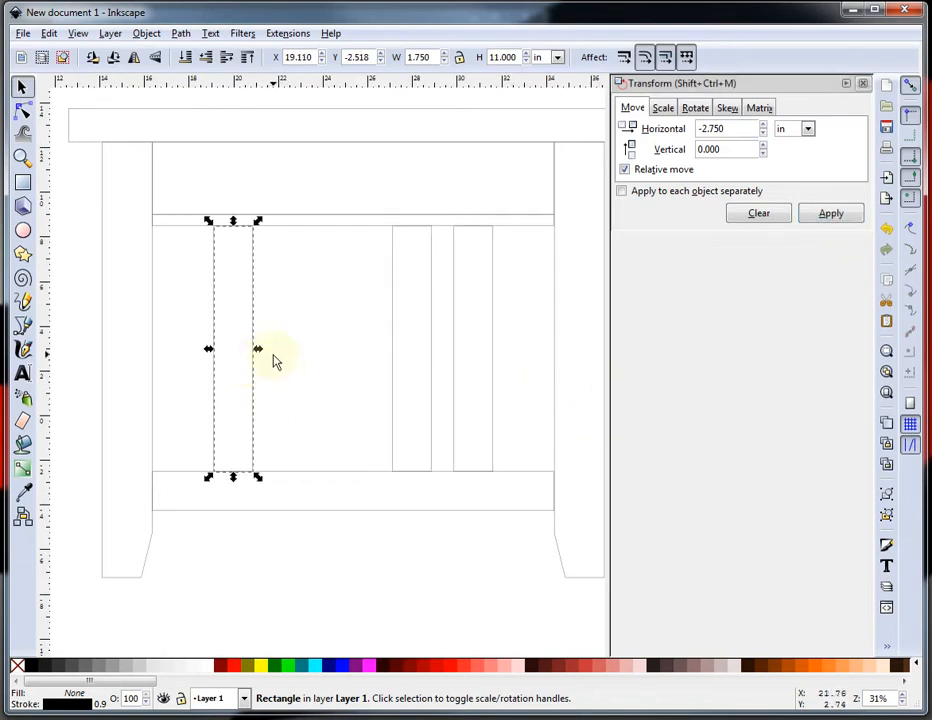
key(ctrl)
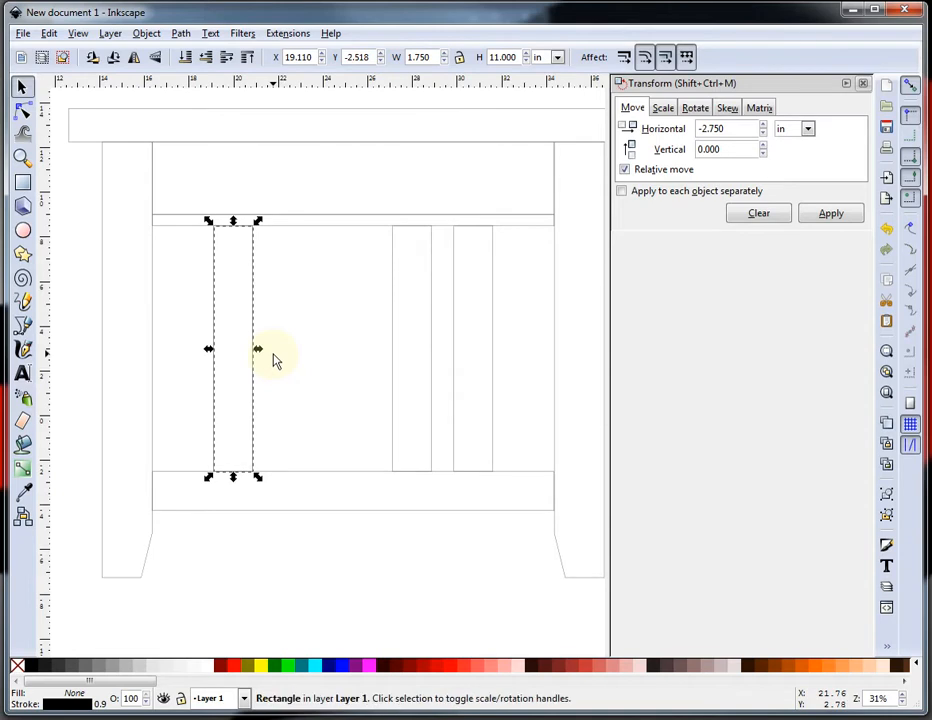
click(710, 128)
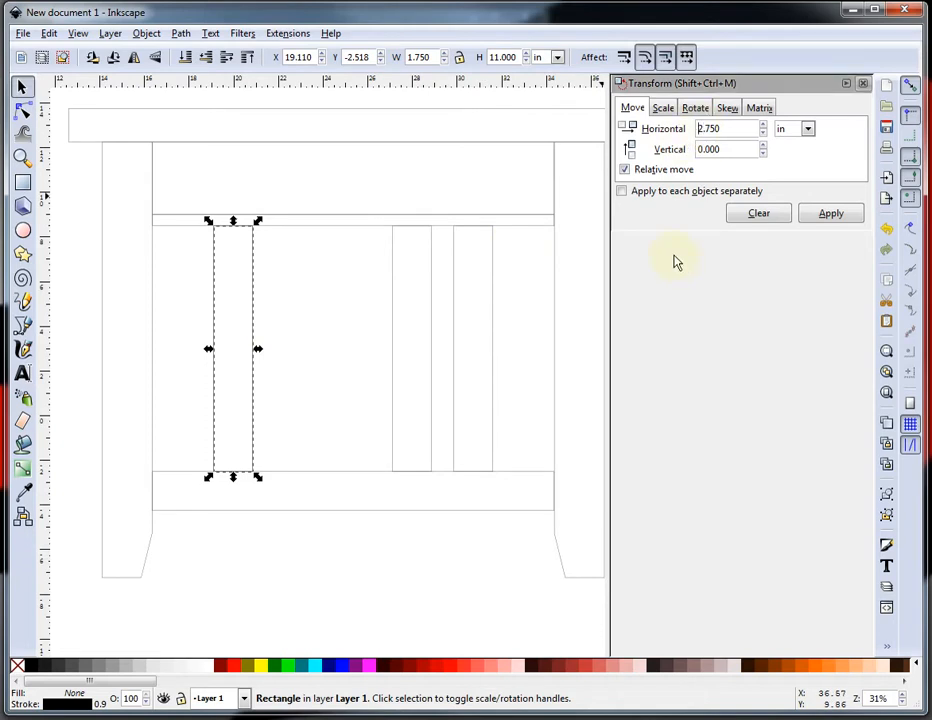
click(838, 218)
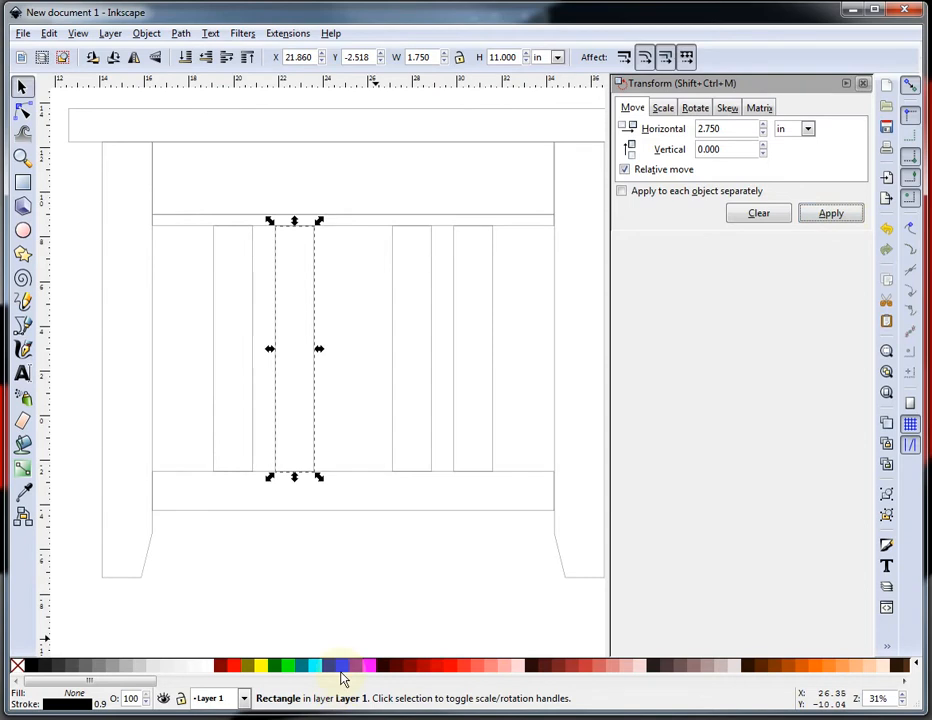
click(300, 545)
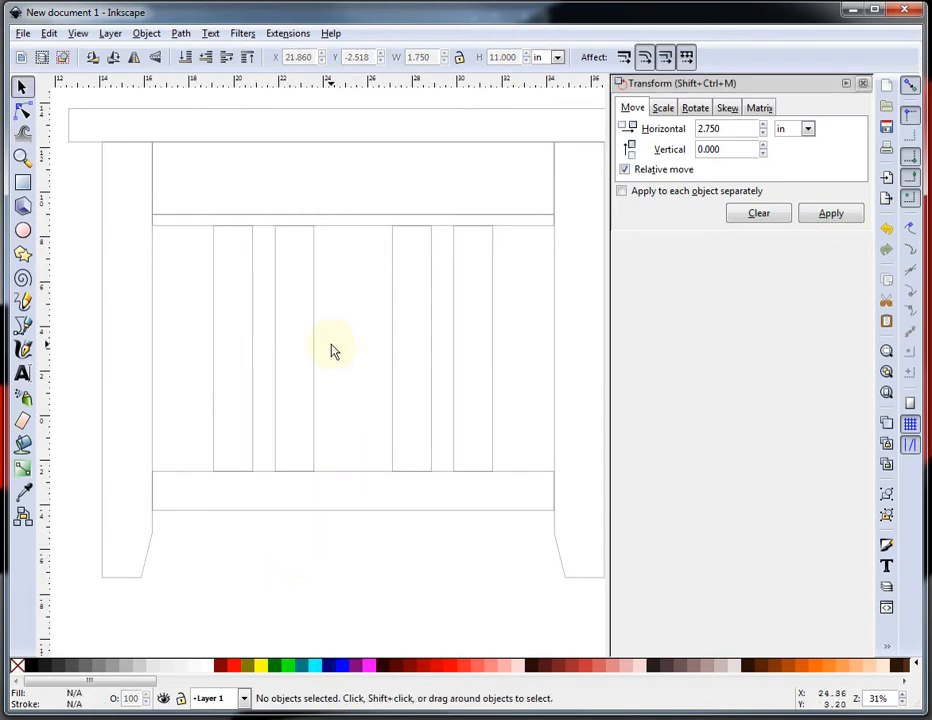
Shift the second slat from the left 0.5 in to the right.
ctrl+scroll(337, 349, up, 1)
ctrl+scroll(339, 349, down, 1)
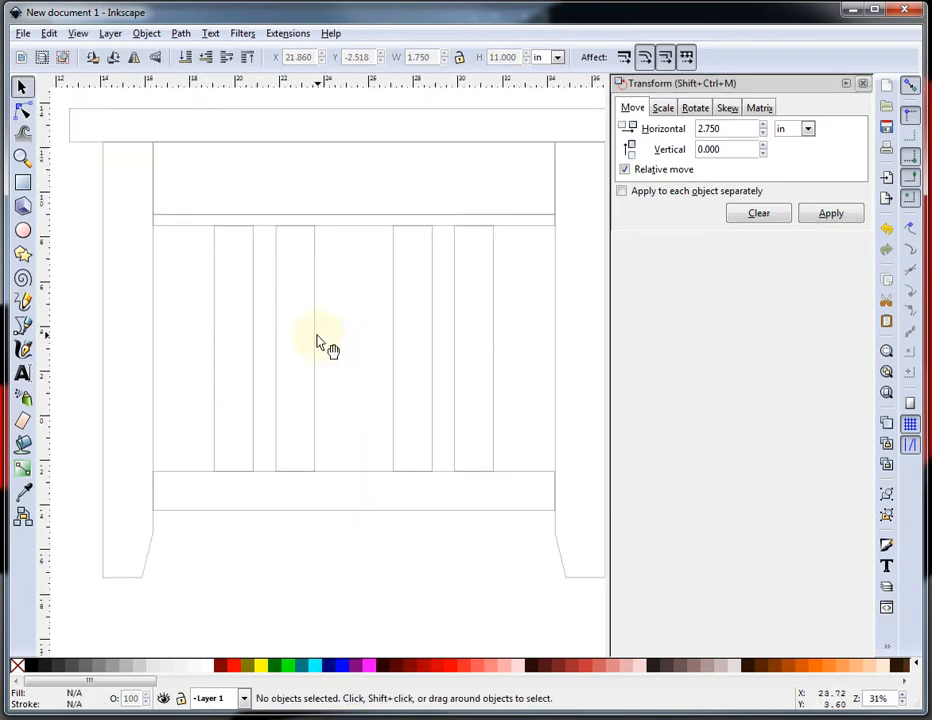
click(316, 343)
drag(724, 128, 687, 133)
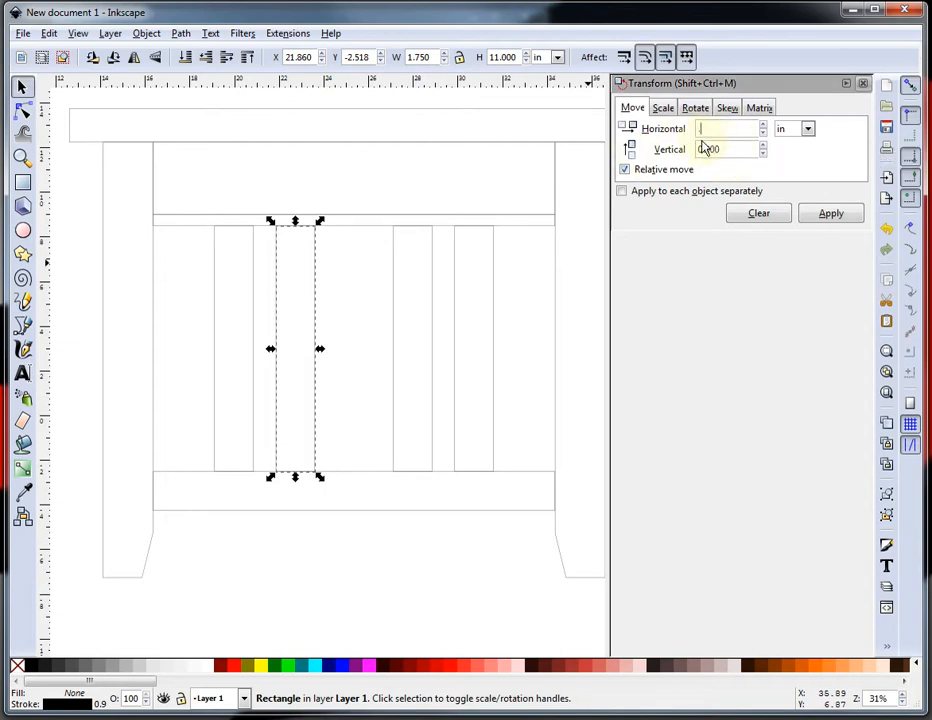
click(831, 214)
click(402, 323)
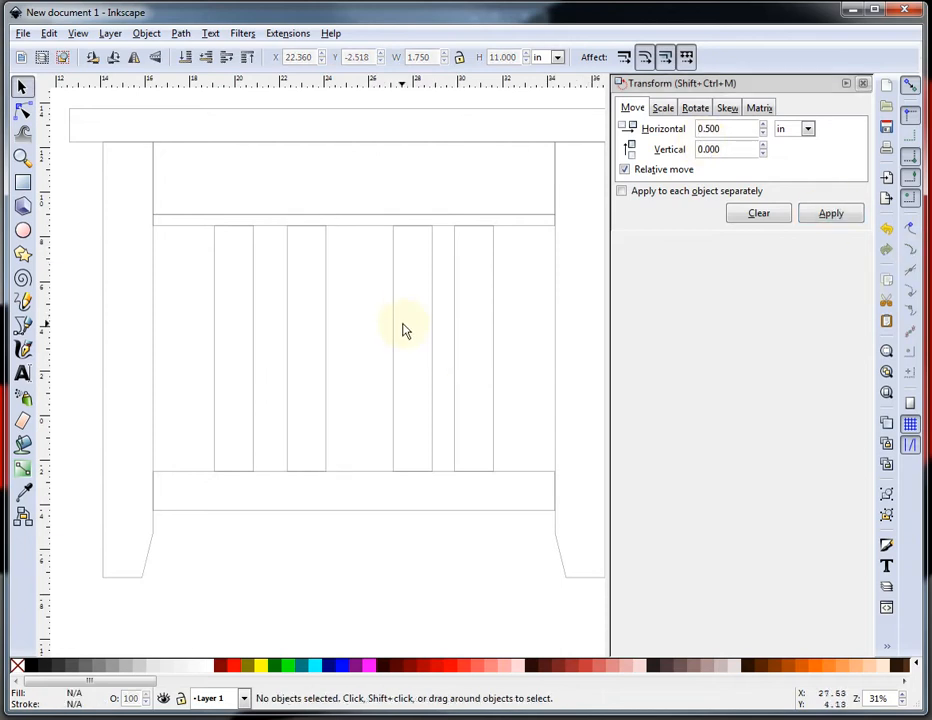
Move the third slat 0.5 in to the left.
click(395, 273)
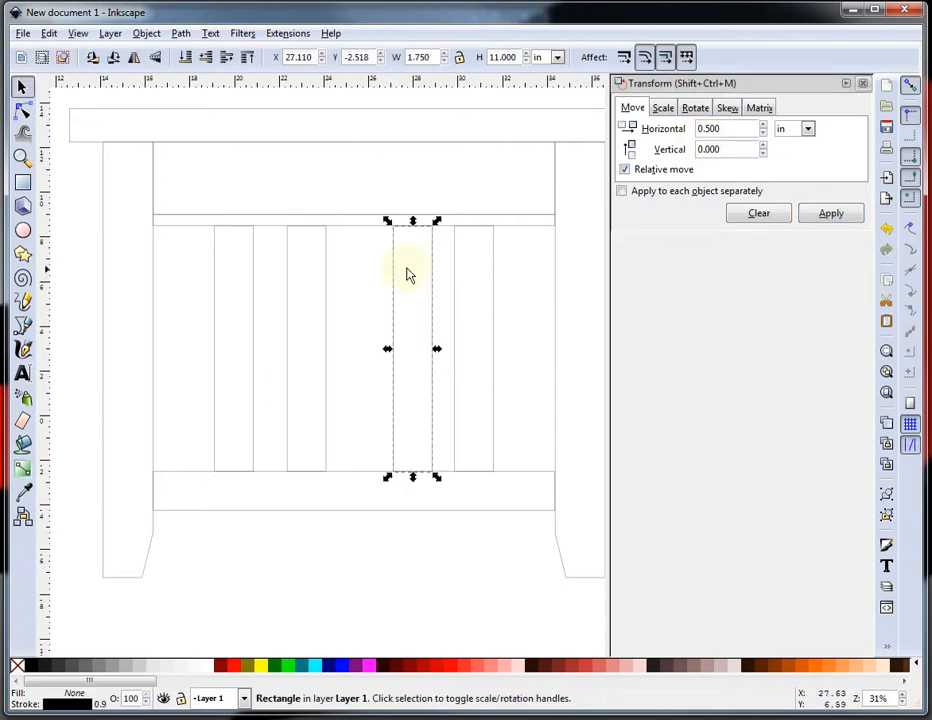
click(700, 130)
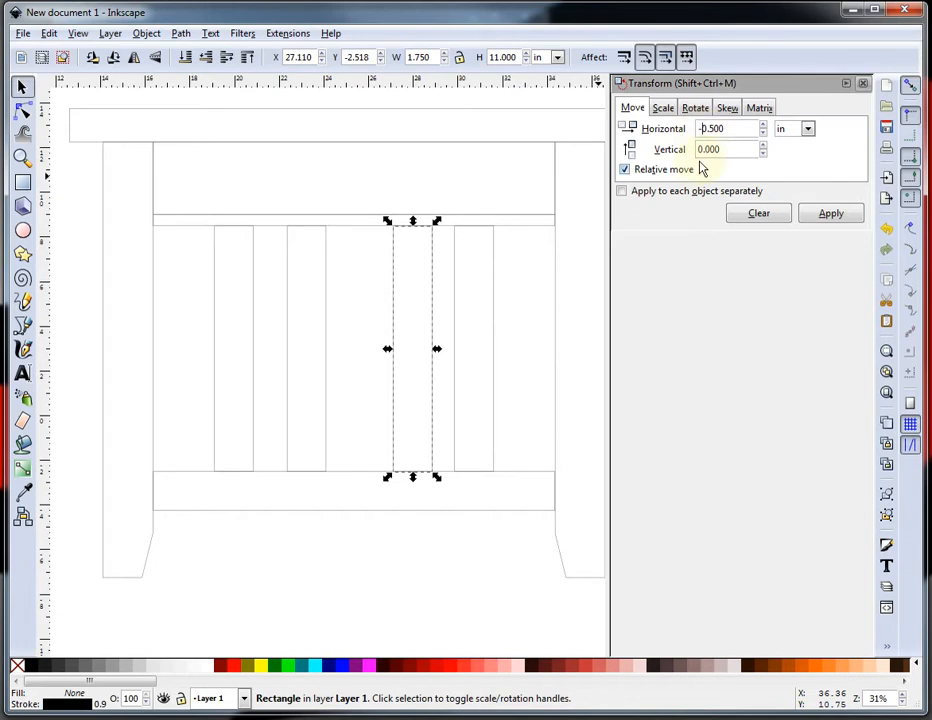
text(-)
click(838, 214)
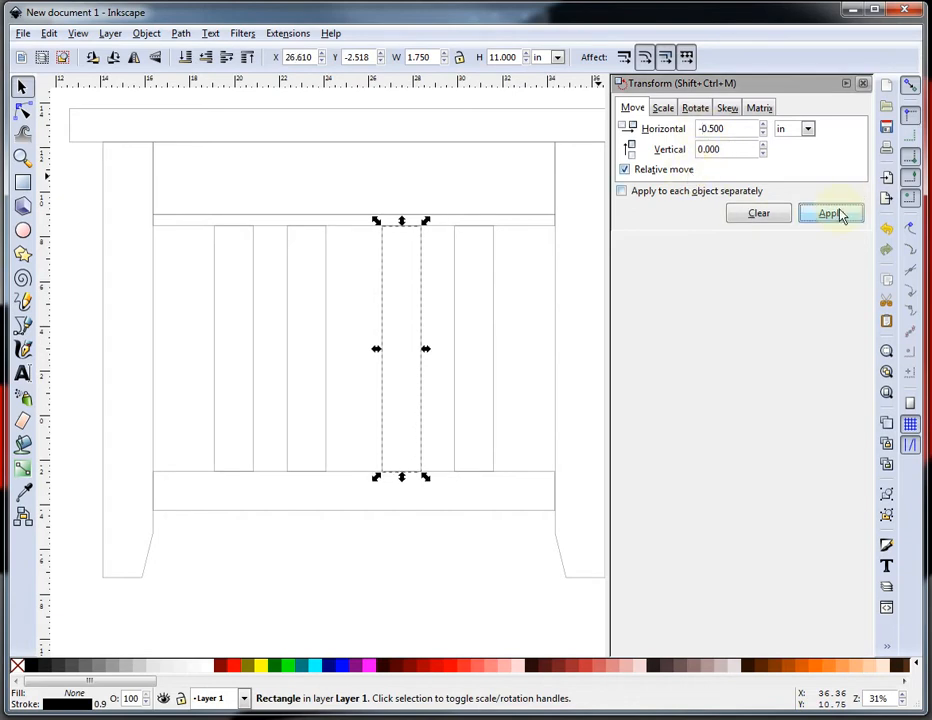
click(516, 399)
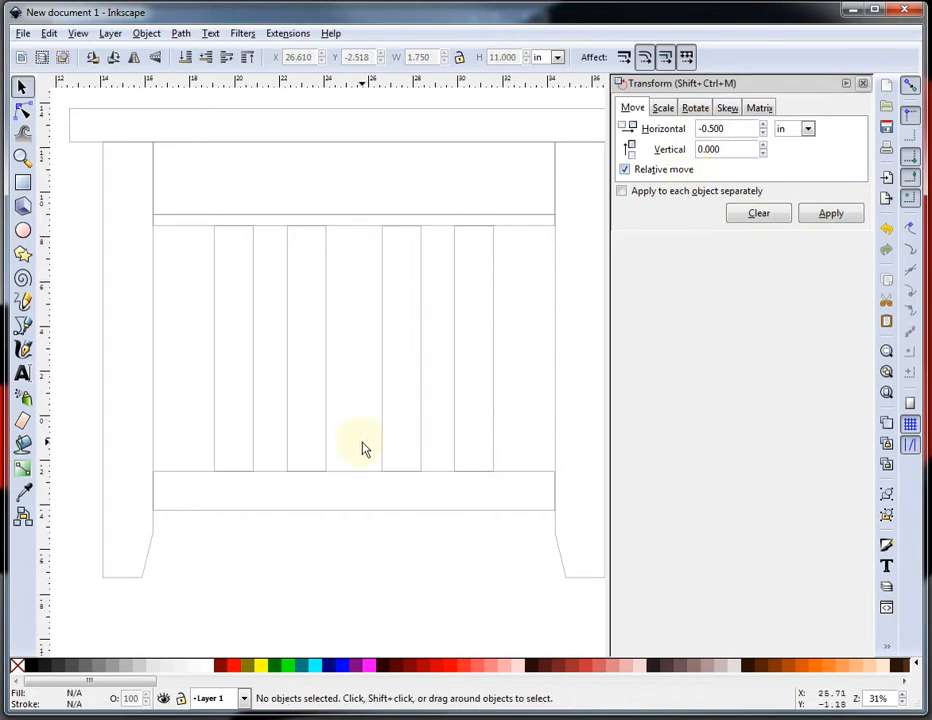
Copy the entire table drawing, paste a duplicate and drag it off to the left.
ctrl+scroll(360, 412, down, 1)
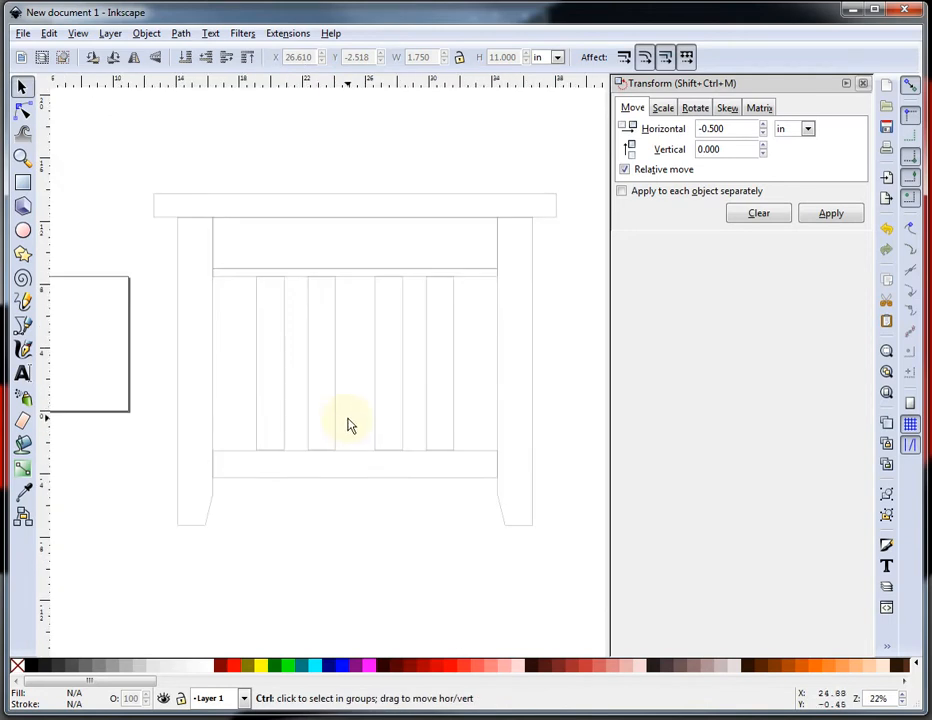
ctrl+scroll(348, 424, down, 1)
ctrl+scroll(313, 490, up, 1)
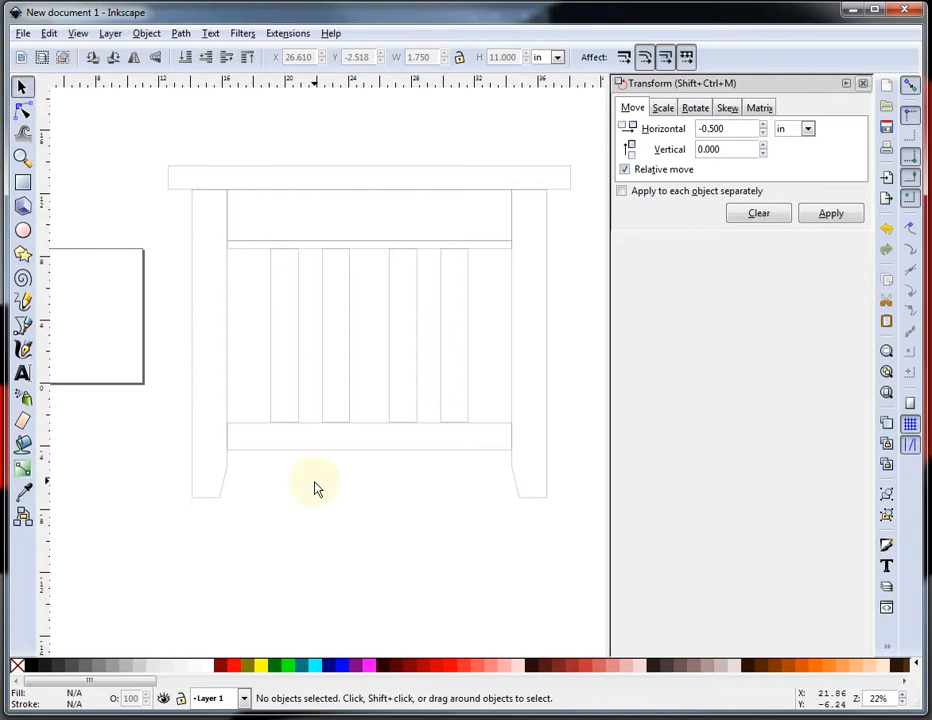
ctrl+scroll(380, 478, down, 1)
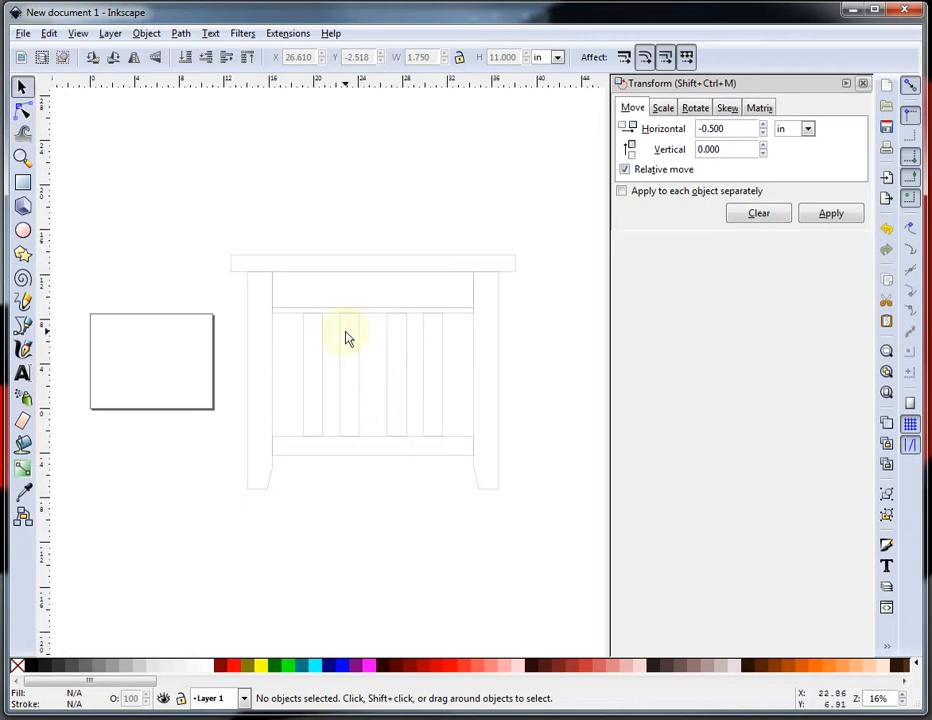
mouse_move(211, 226)
mouse_down()
mouse_move(385, 511)
mouse_move(541, 543)
mouse_up()
key(ctrl)
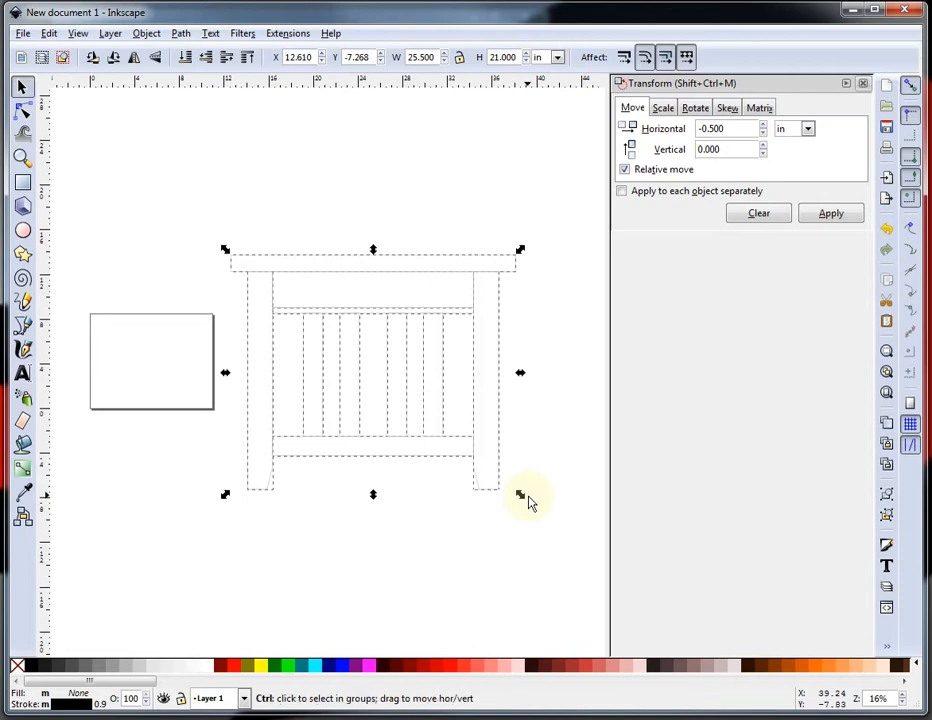
key(ctrl+v)
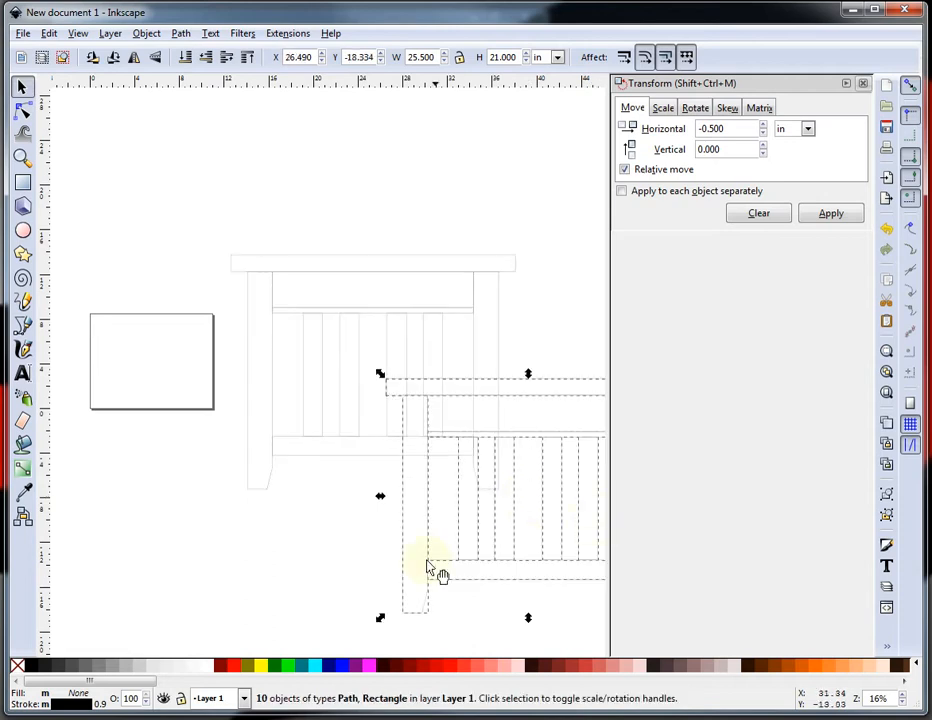
drag(405, 551, 64, 547)
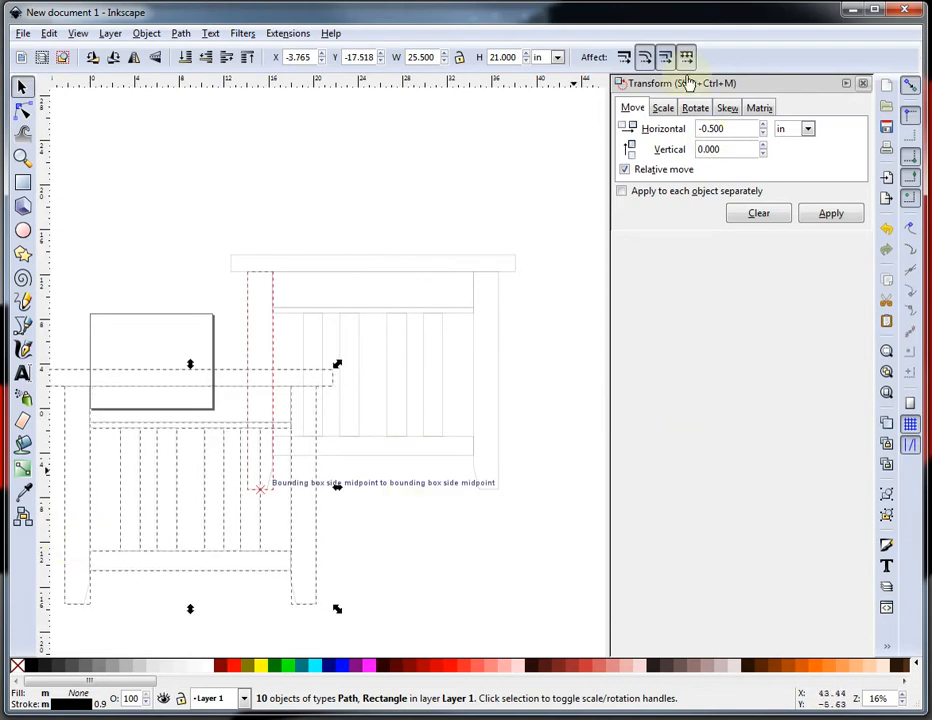
Scale the duplicate proportionally to 25% and place it inside the page.
click(663, 108)
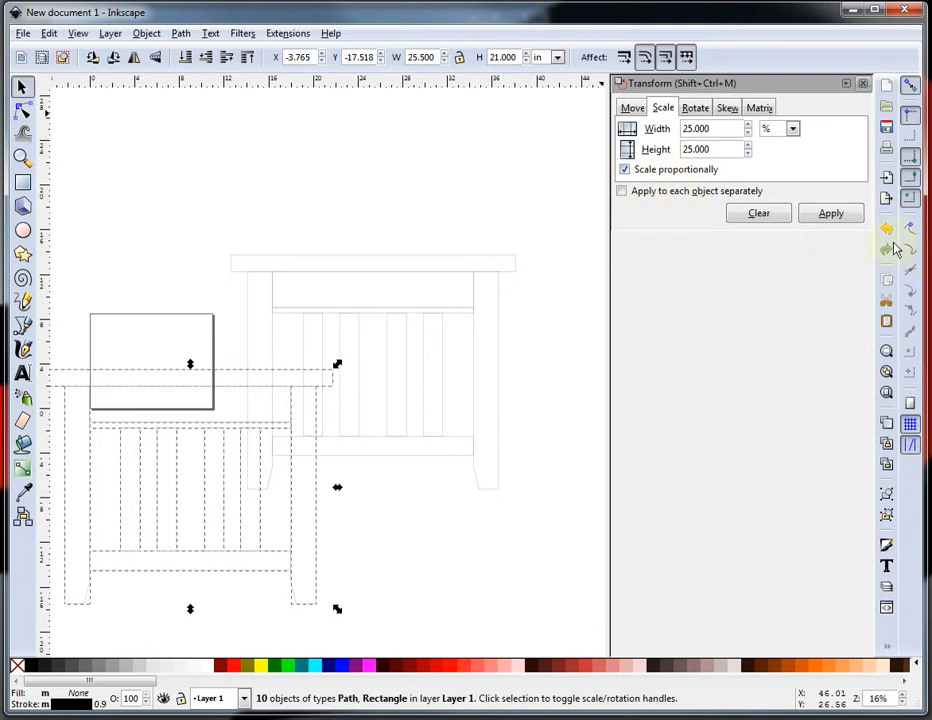
click(838, 220)
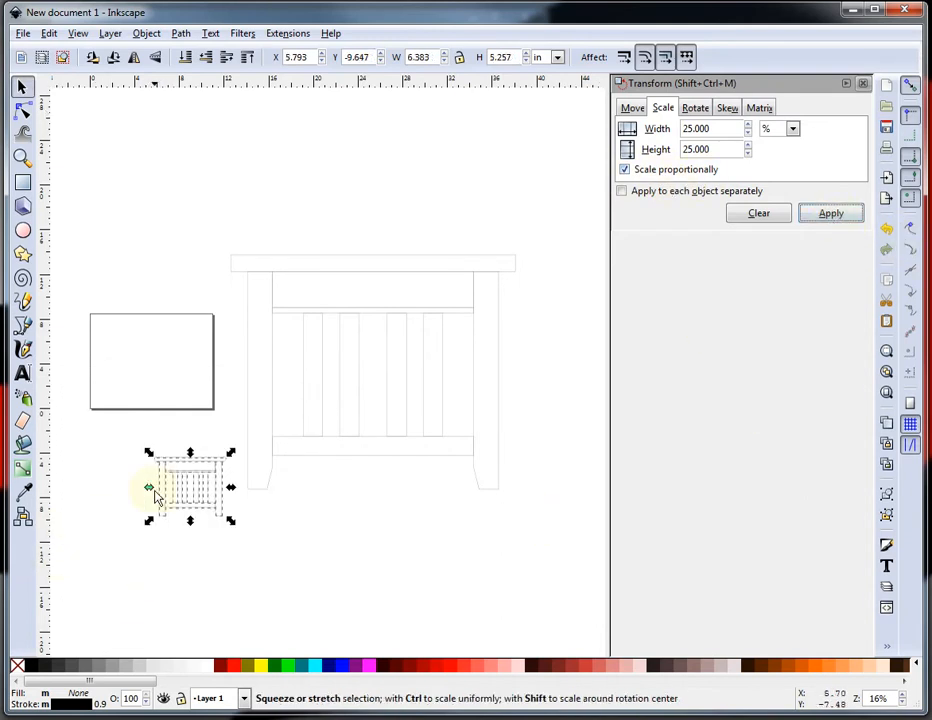
drag(185, 488, 165, 378)
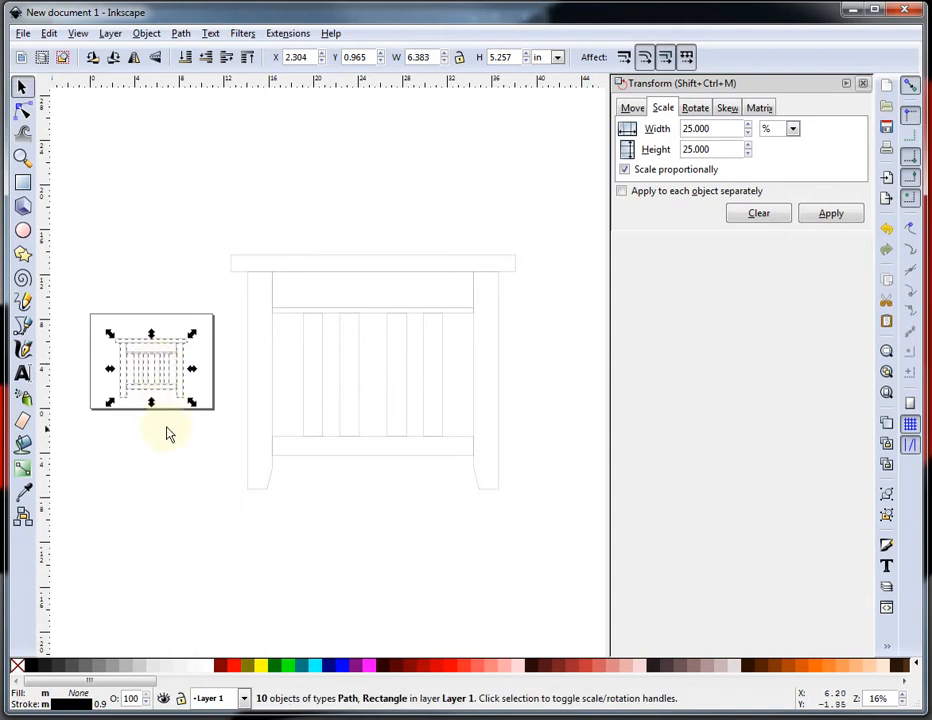
click(114, 447)
Add dimension arrows to the small copy's tabletop using Visualize Path Dimensions with 25.0 X and Y offsets.
scroll(104, 385, down, 2)
scroll(95, 398, up, 5)
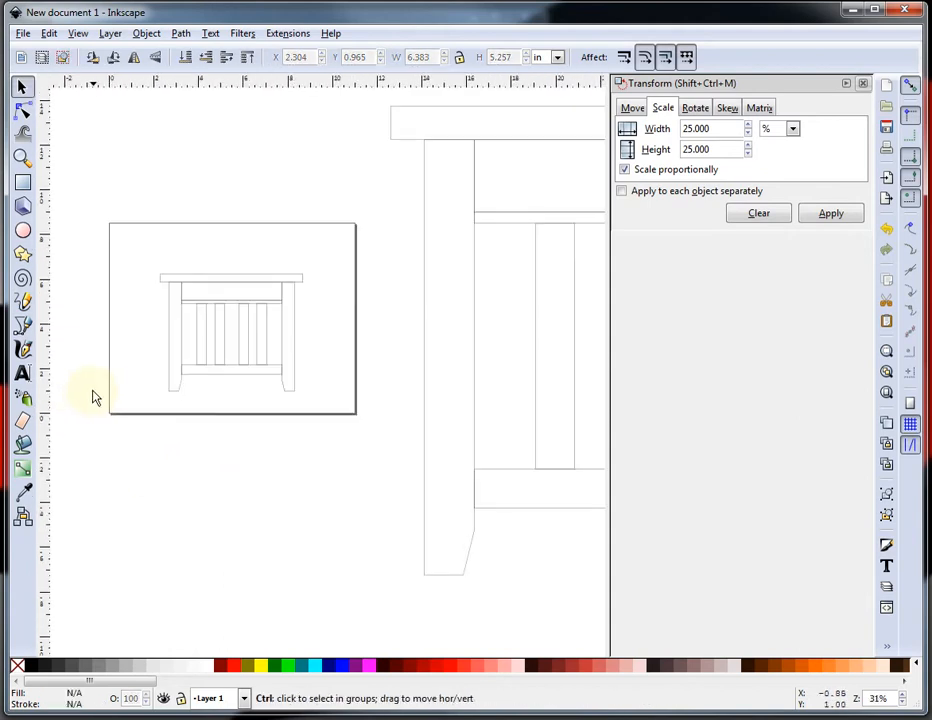
scroll(490, 212, down, 1)
scroll(526, 189, down, 2)
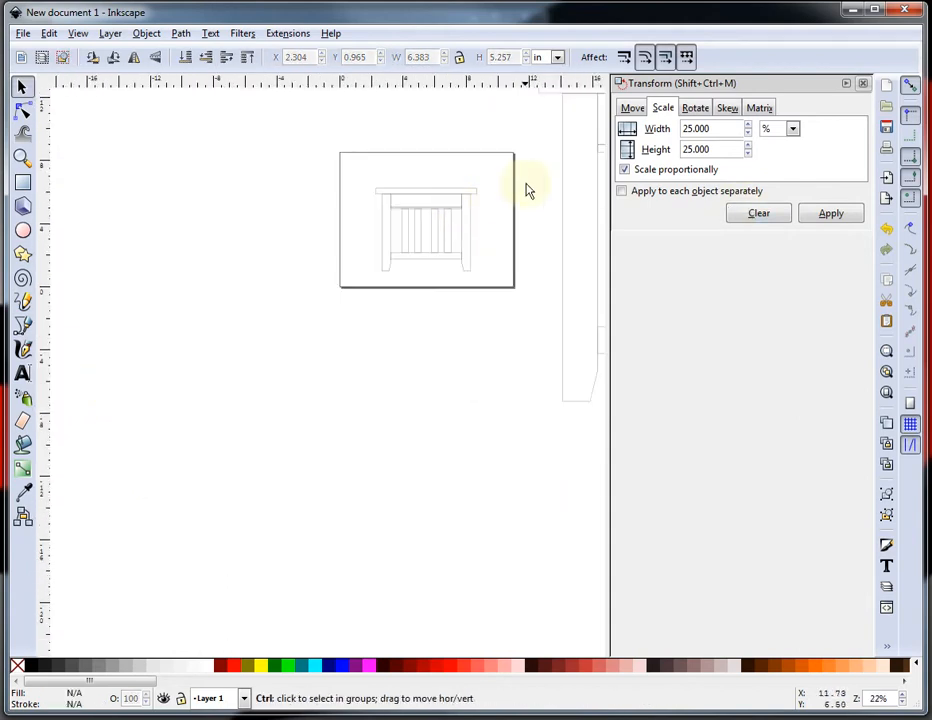
scroll(520, 187, up, 2)
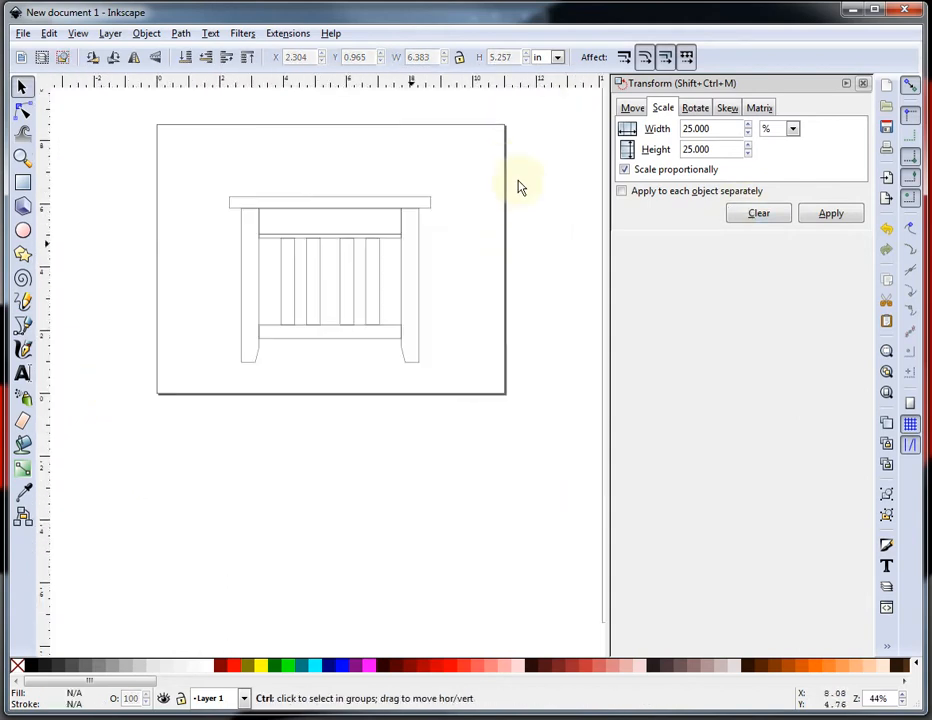
click(862, 84)
scroll(420, 276, up, 1)
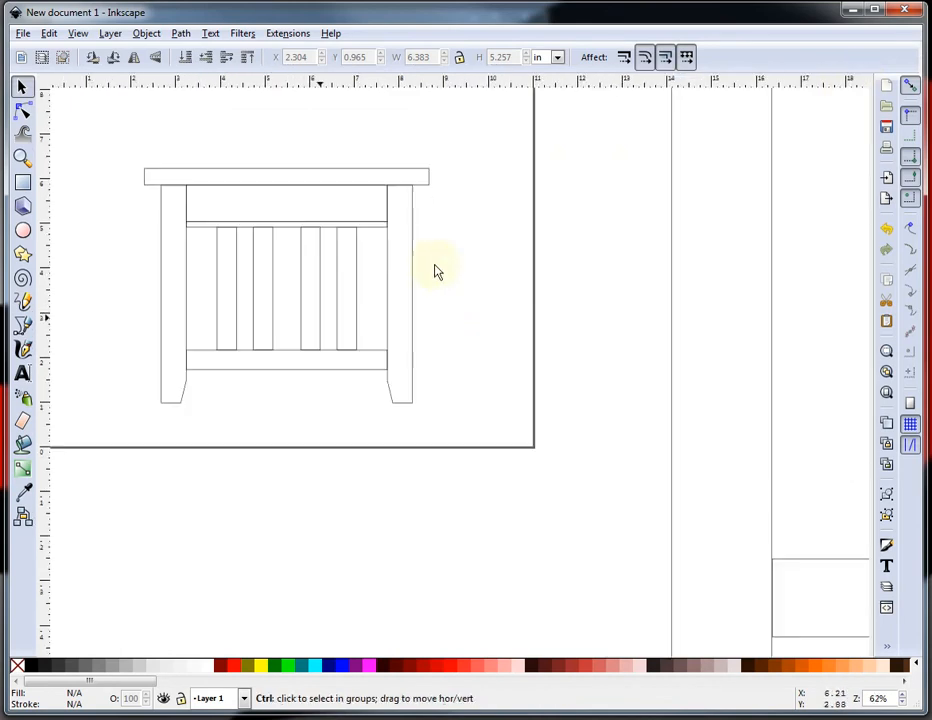
click(278, 172)
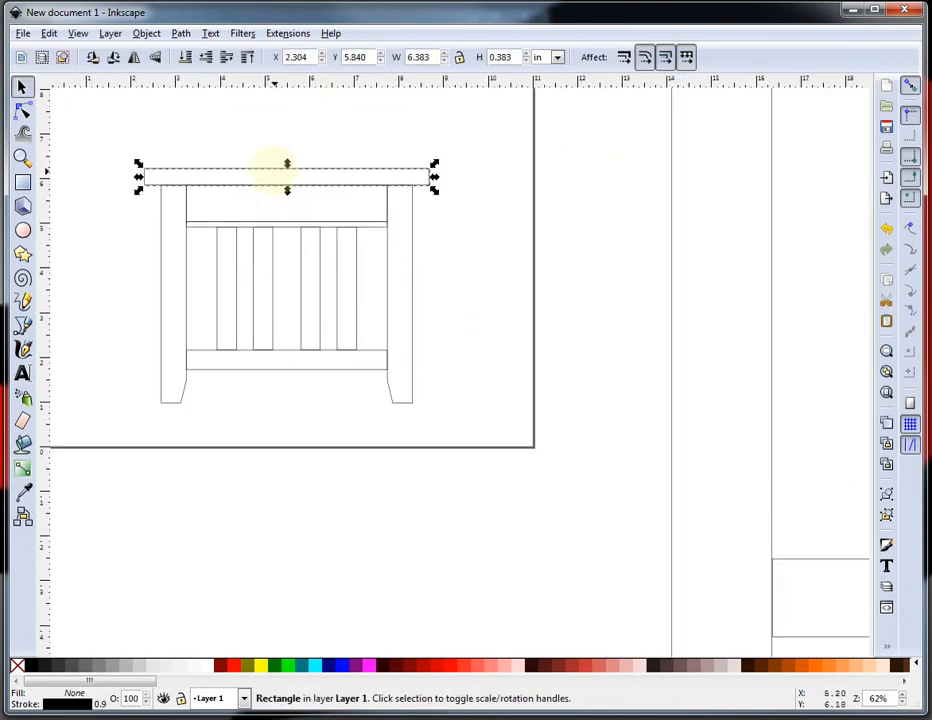
click(283, 36)
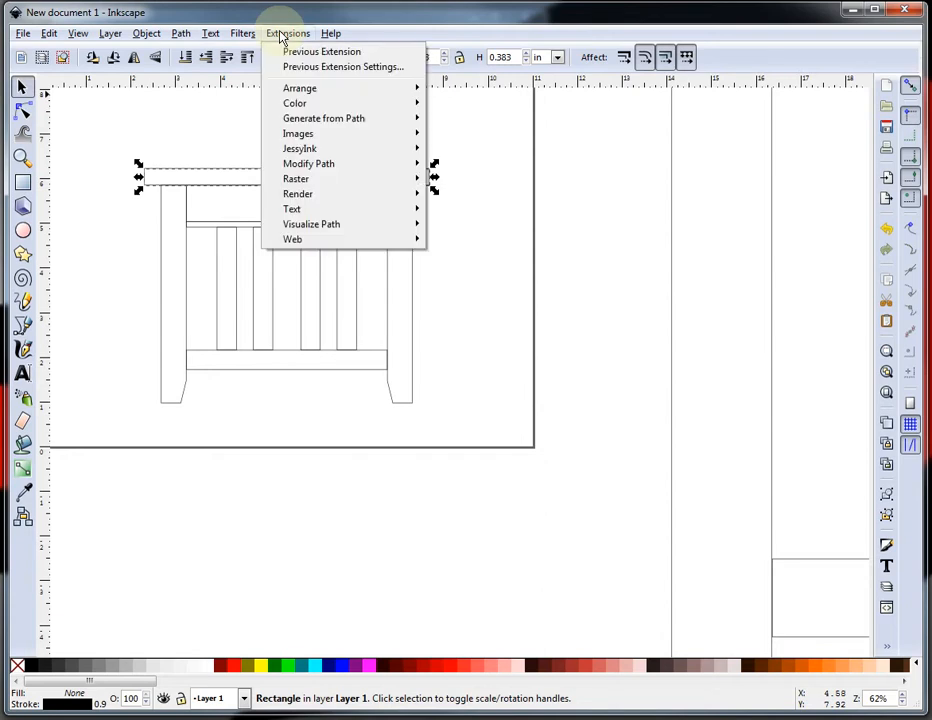
mouse_move(339, 227)
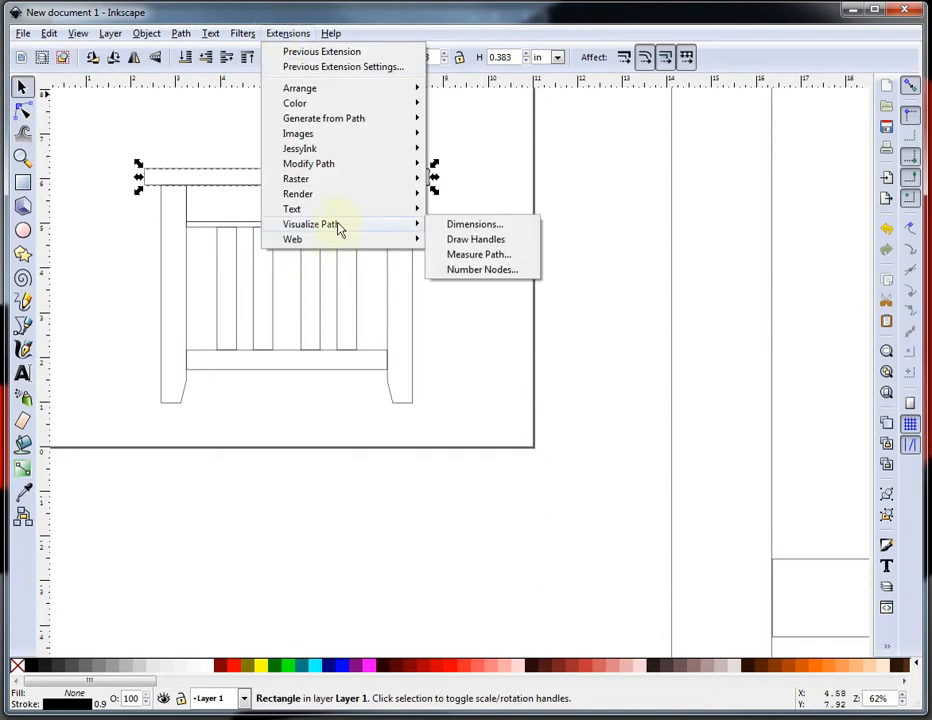
click(489, 228)
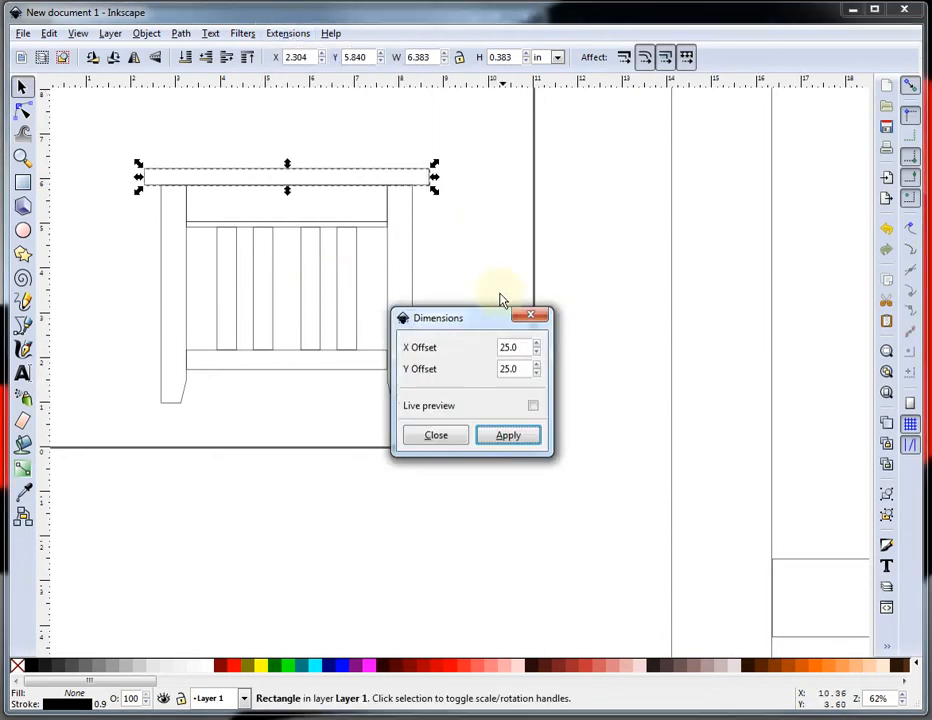
drag(500, 312, 600, 240)
scroll(218, 183, up, 1)
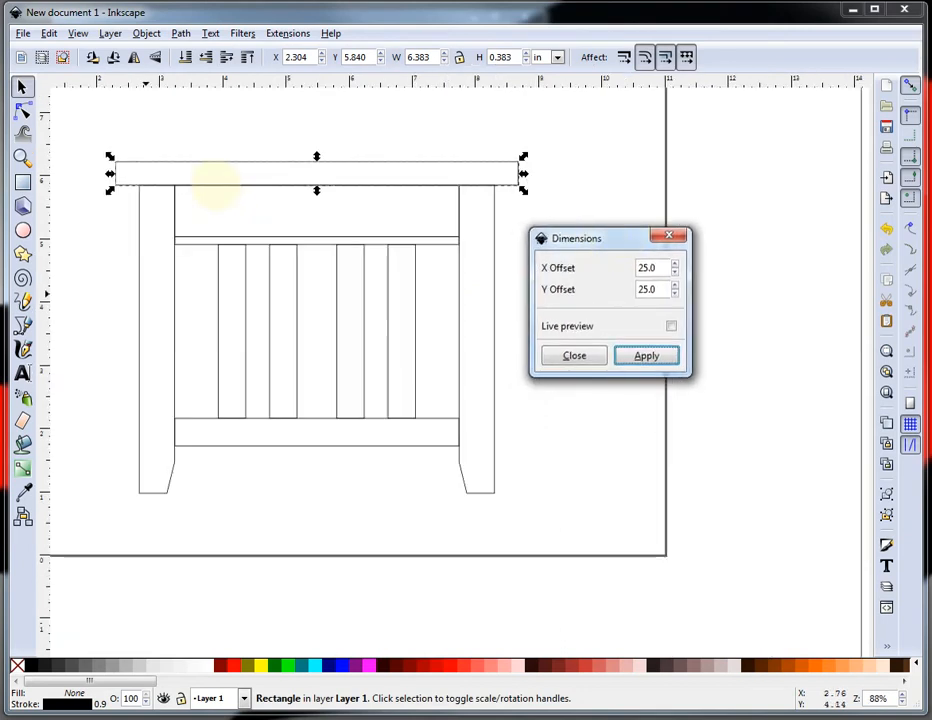
click(651, 359)
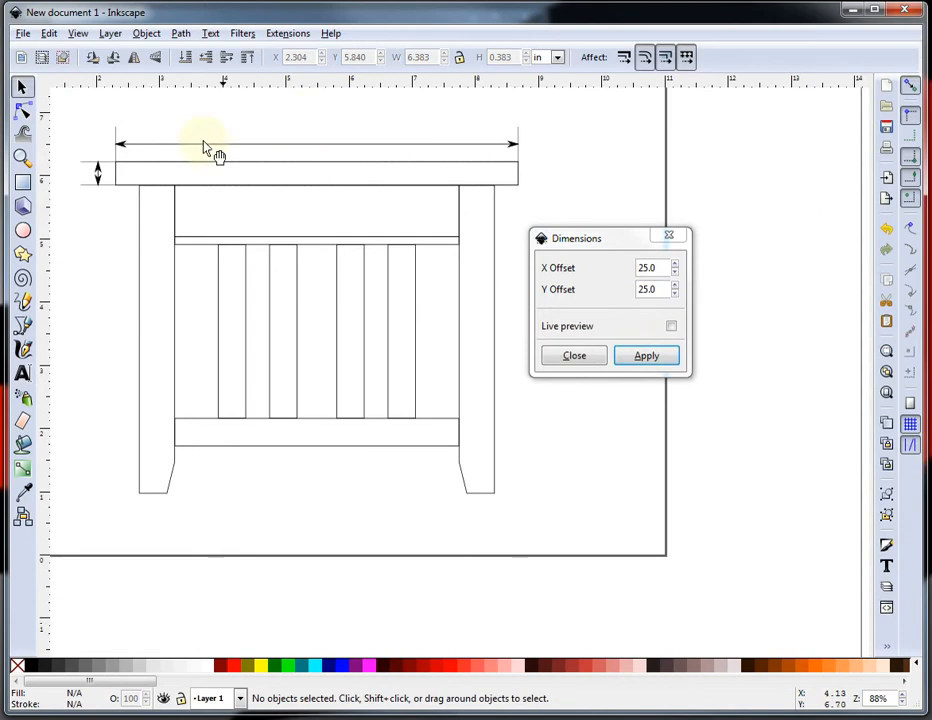
Label the tabletop's horizontal dimension line with Measure Path, using scale factor 4.0 and inch units.
click(301, 36)
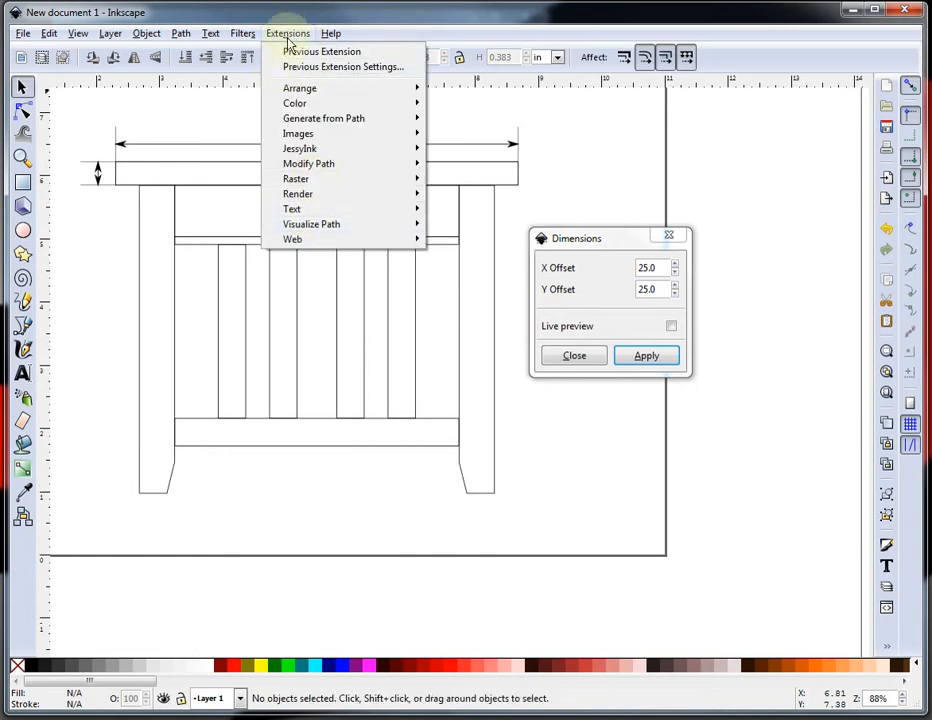
mouse_move(364, 229)
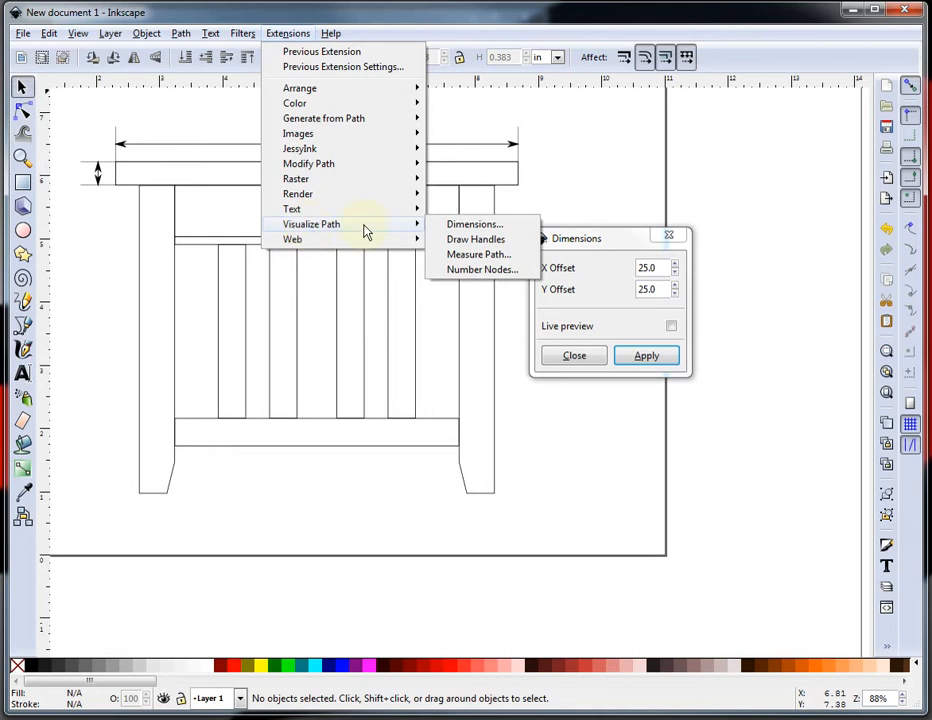
click(476, 256)
drag(476, 248, 730, 321)
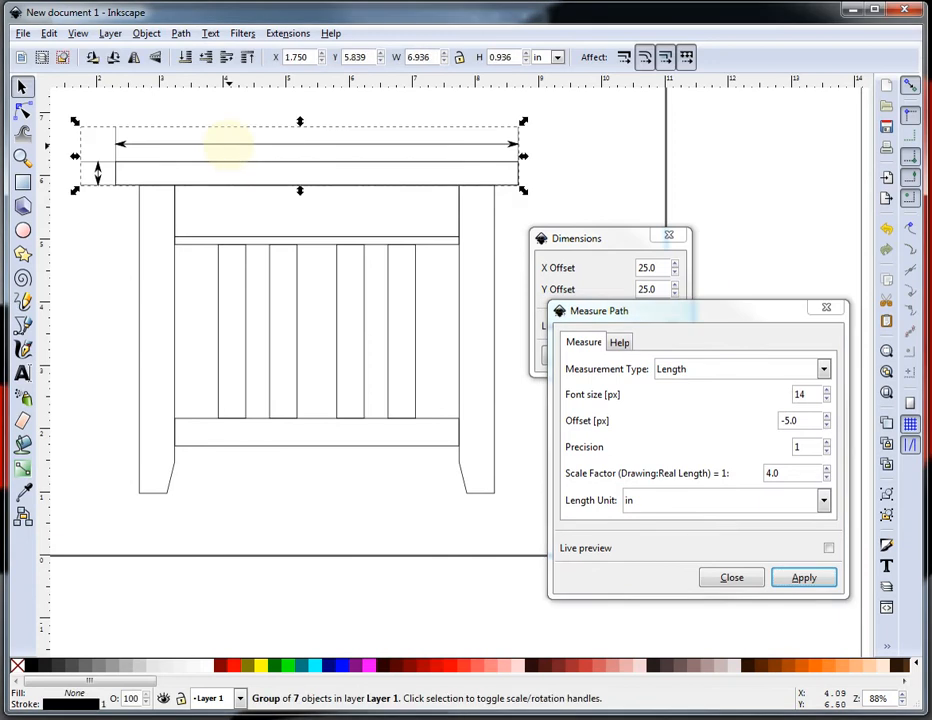
double_click(178, 152)
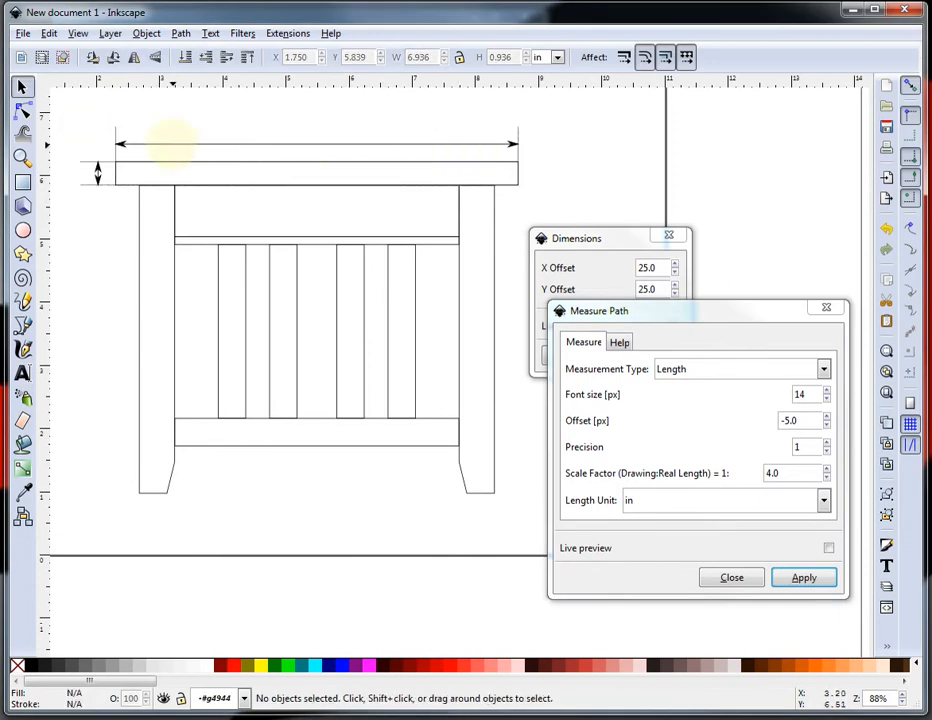
click(174, 146)
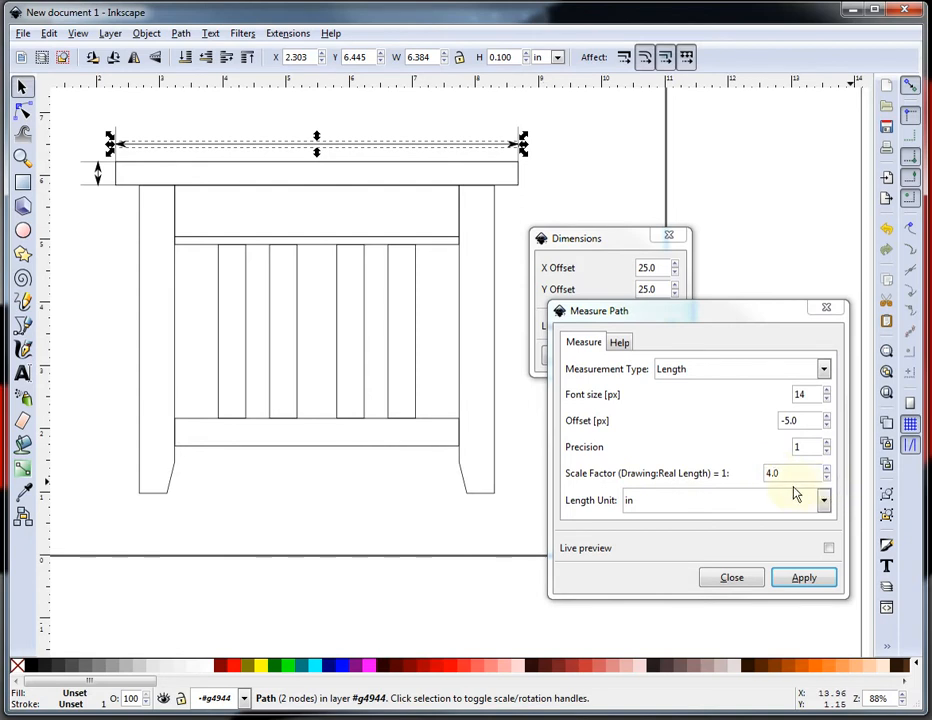
click(812, 585)
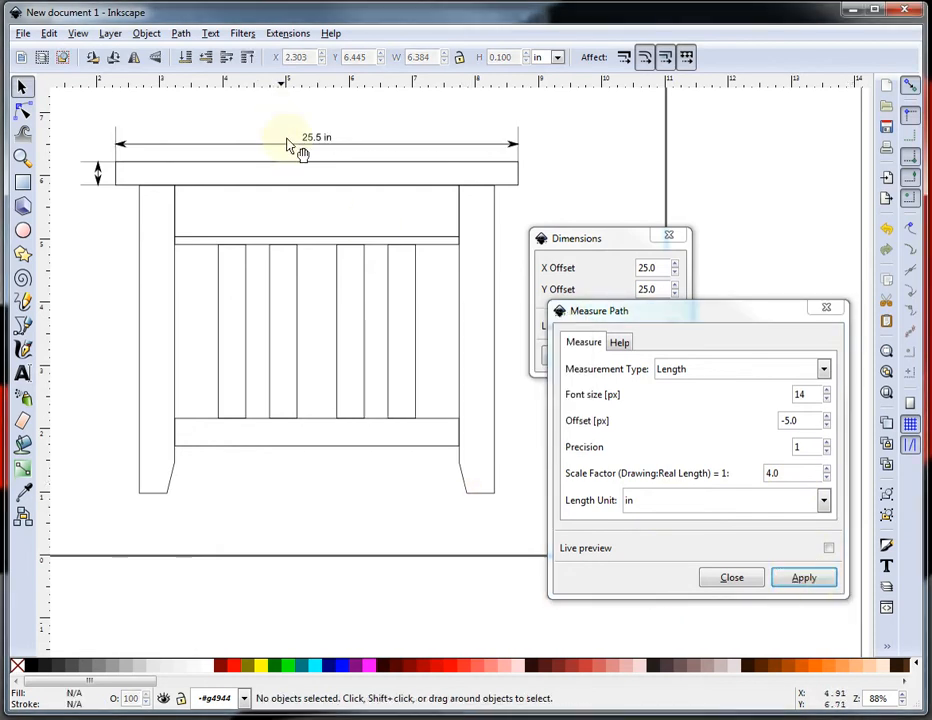
Label the tabletop's vertical thickness dimension arrow with Measure Path too.
scroll(80, 184, up, 1)
scroll(82, 183, up, 2)
click(146, 178)
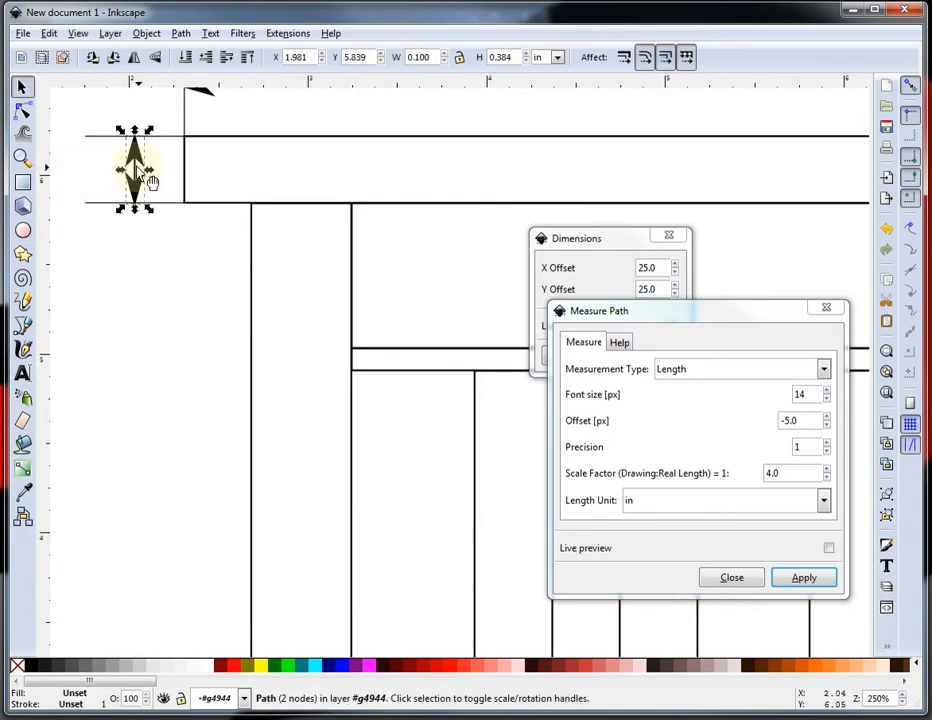
click(804, 579)
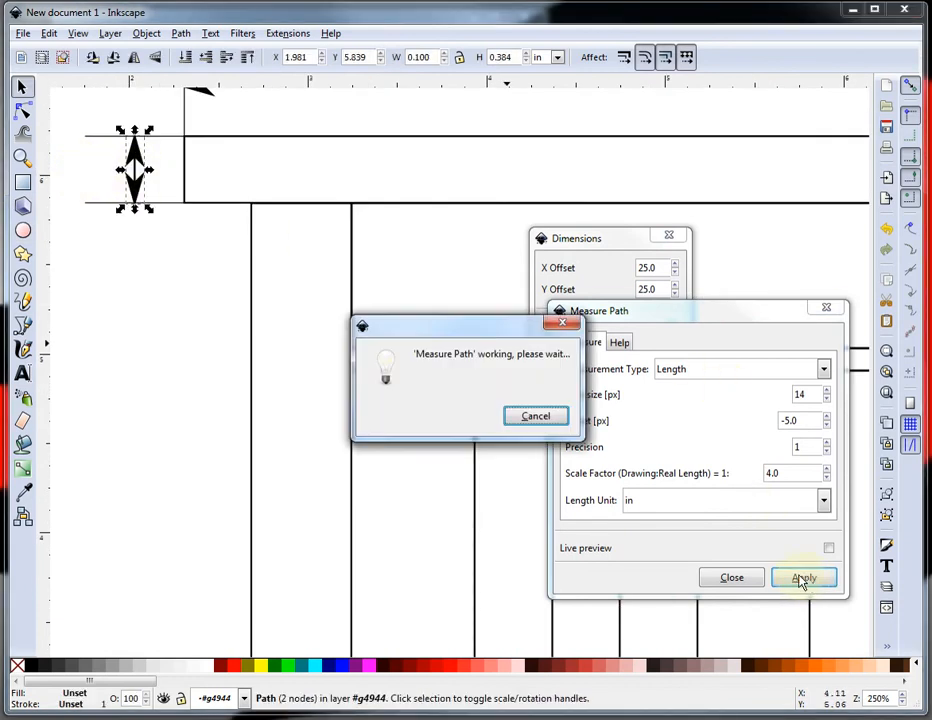
click(284, 461)
scroll(296, 229, down, 2)
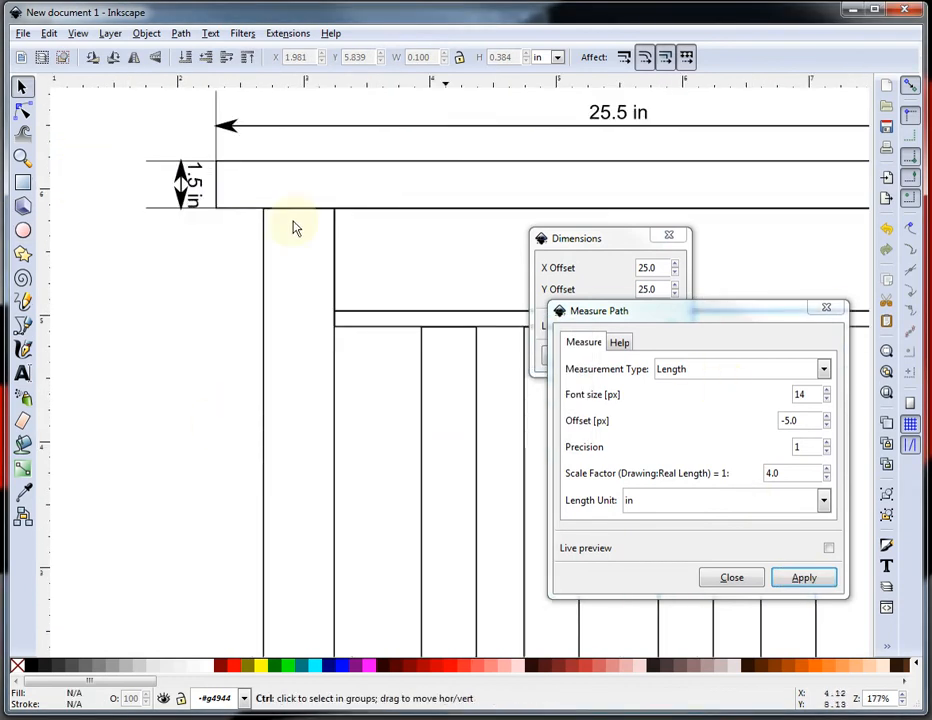
Shift the thickness label slightly left so it clears its dimension arrow.
scroll(260, 170, up, 1)
click(236, 241)
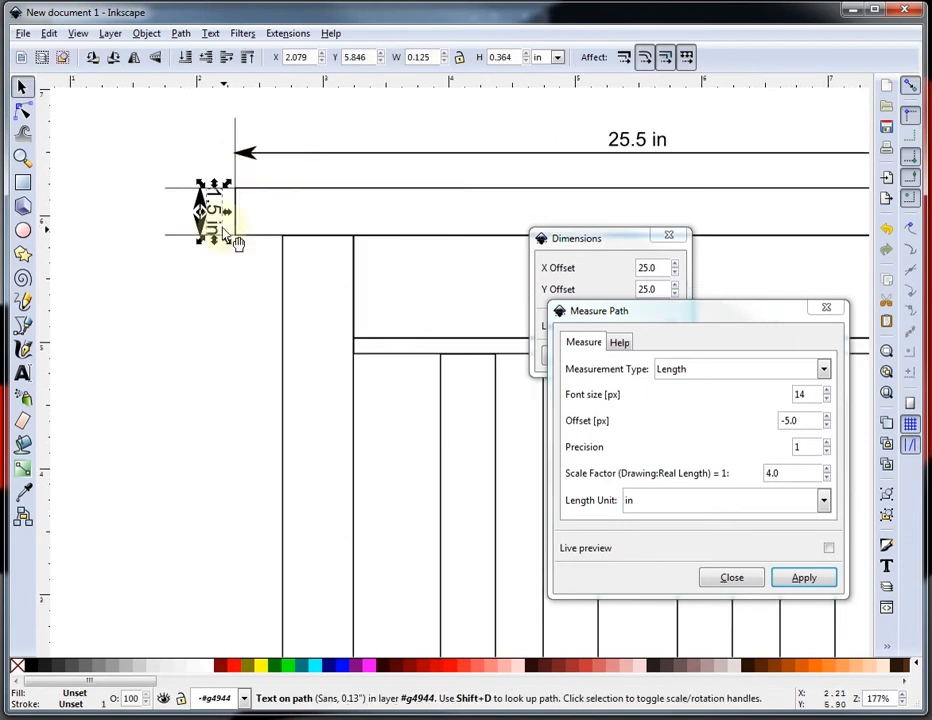
drag(213, 212, 193, 216)
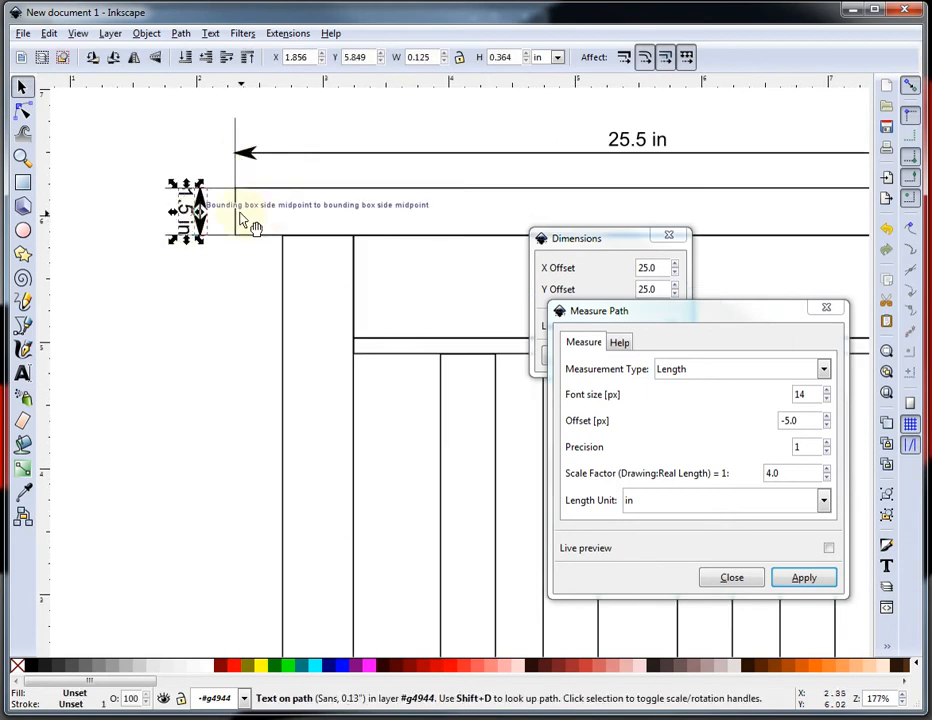
click(322, 225)
click(139, 341)
scroll(148, 333, down, 3)
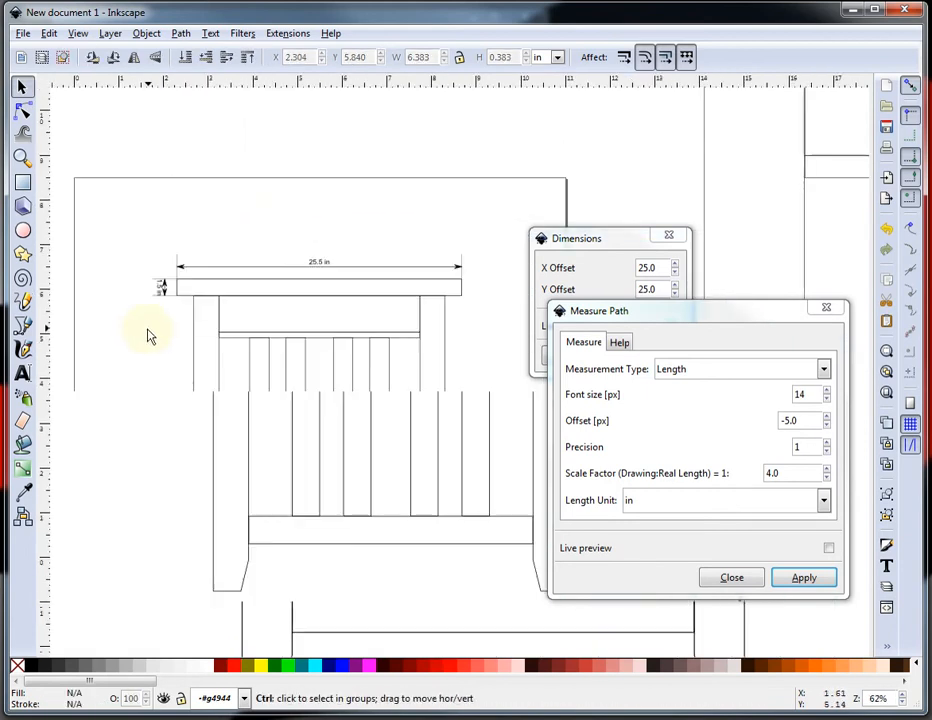
Add dimension arrows to the small copy's left leg using Visualize Path Dimensions with the same 25.0 offsets.
click(198, 327)
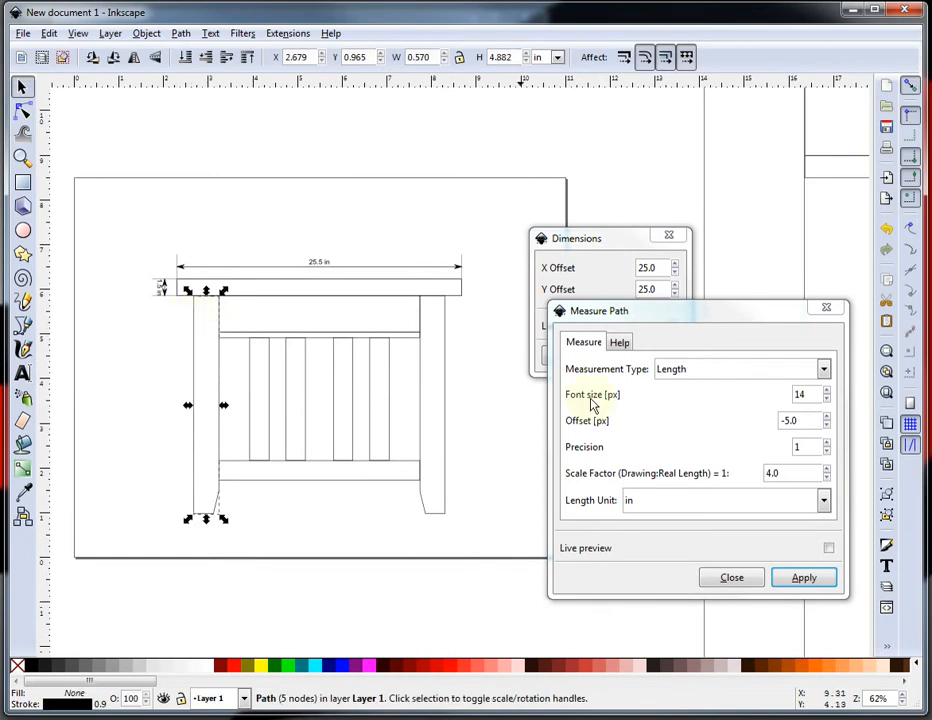
click(614, 266)
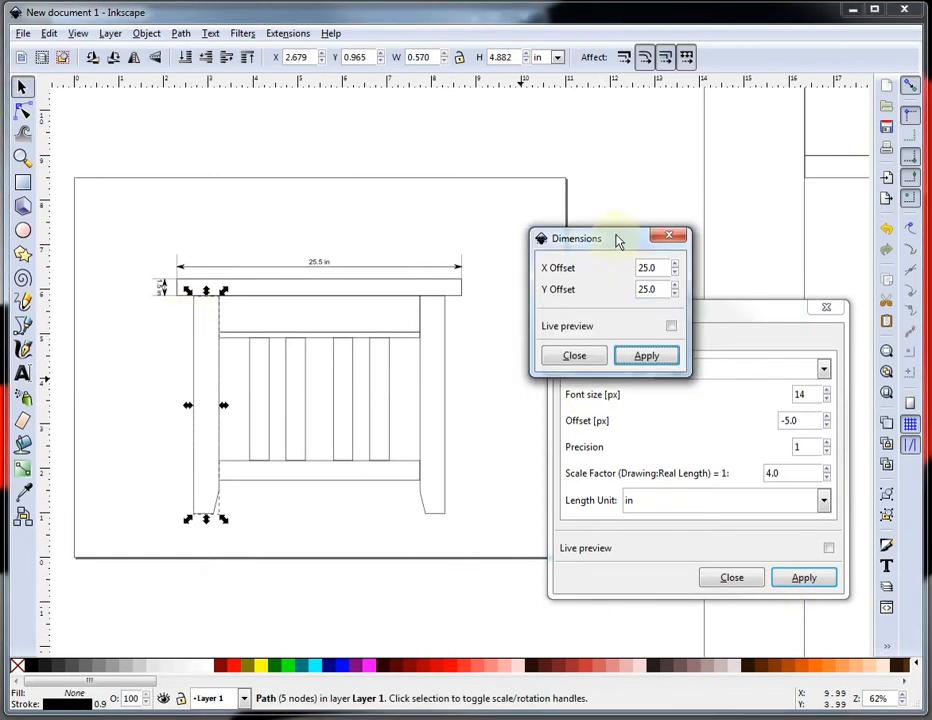
drag(617, 240, 675, 154)
click(705, 269)
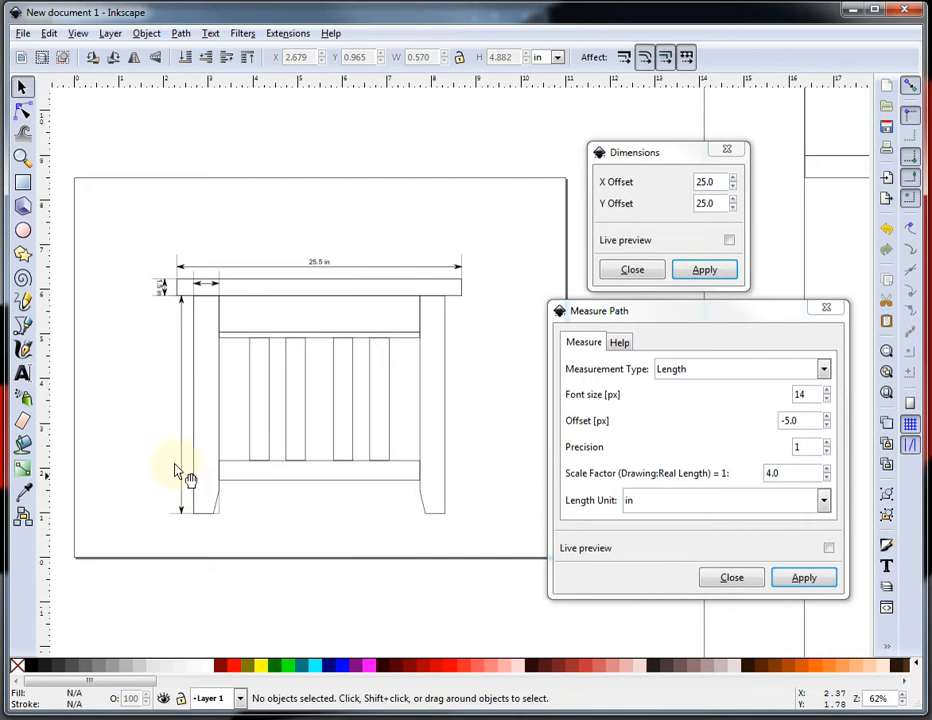
Label the left leg's vertical height arrow with Measure Path.
click(181, 412)
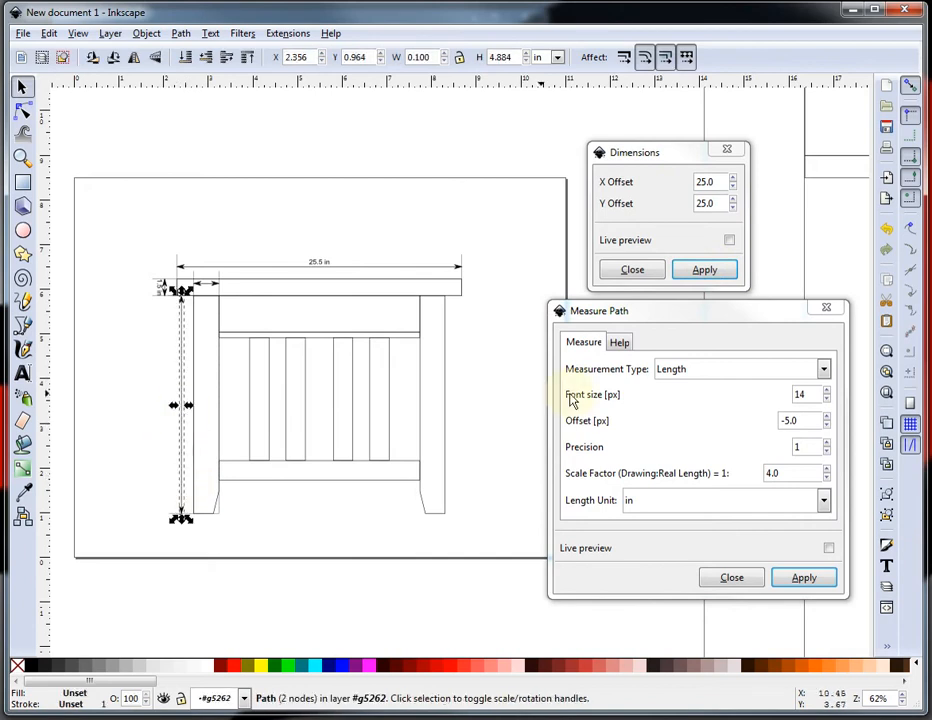
click(806, 580)
click(235, 458)
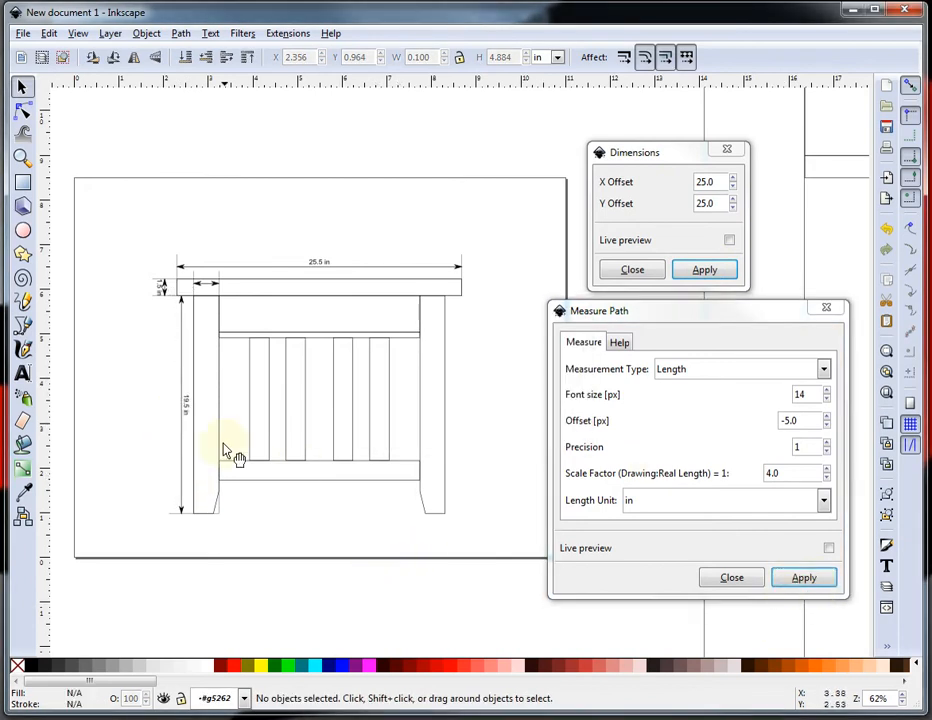
Label the leg's horizontal width arrow at the top with Measure Path.
scroll(182, 418, up, 2)
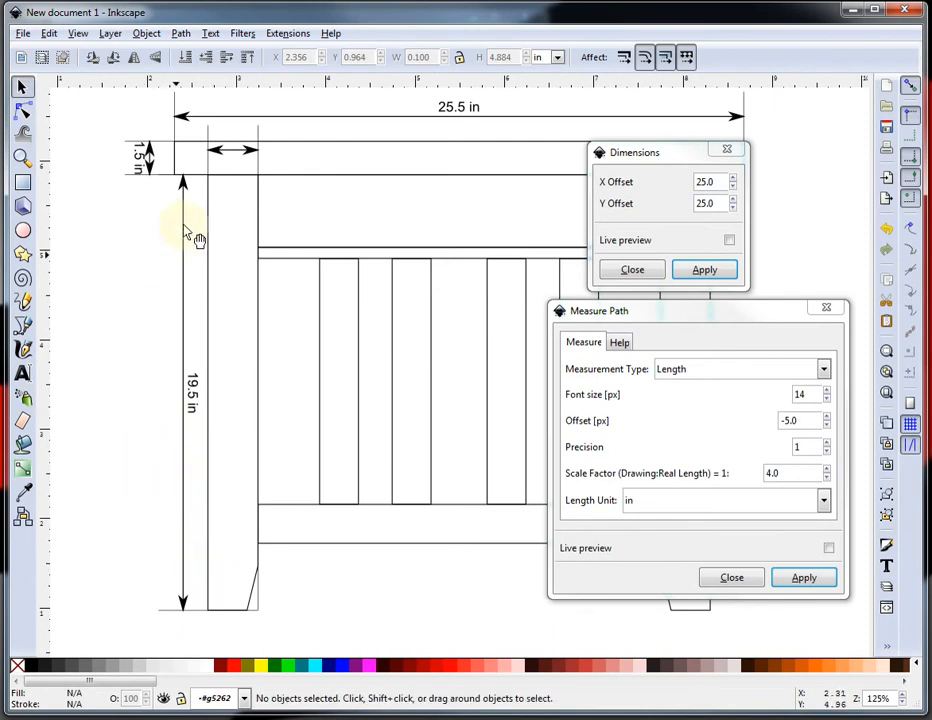
click(232, 150)
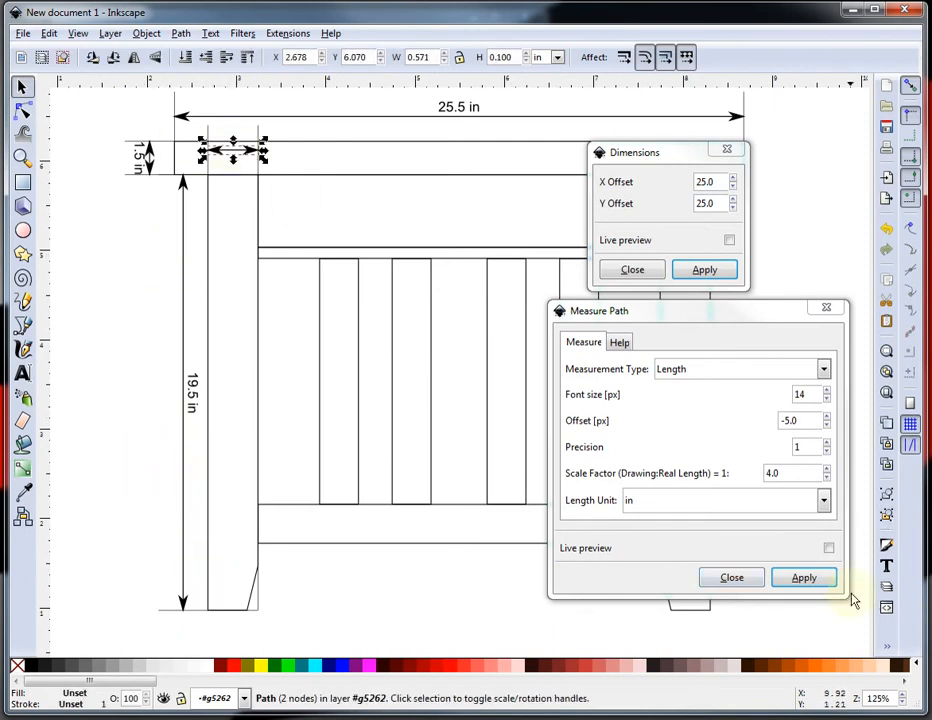
click(804, 577)
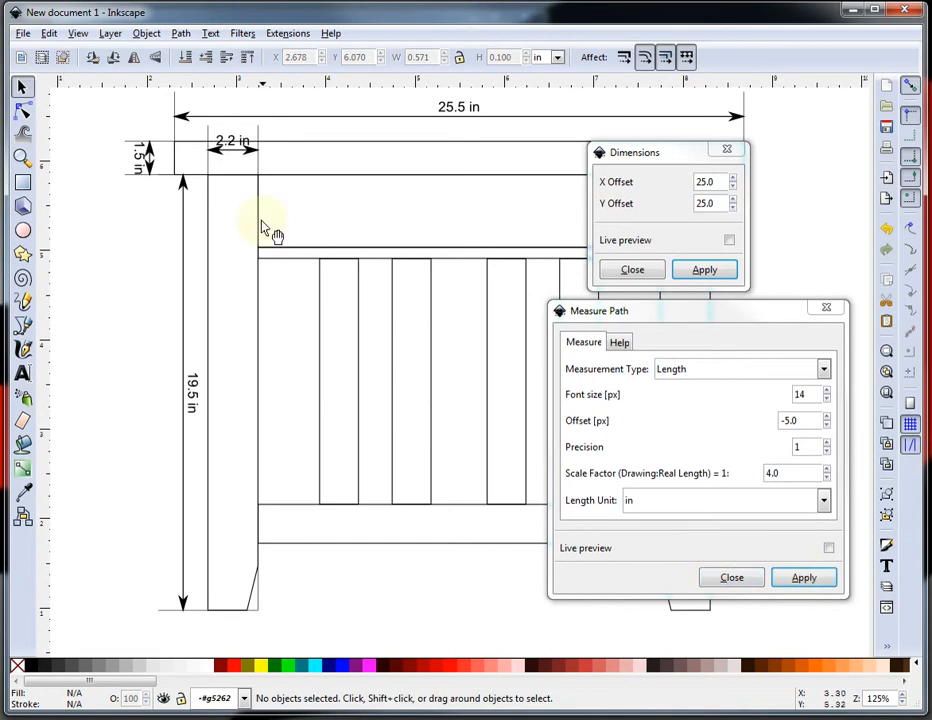
Try moving the width label and arrow down to the leg's foot, then undo those moves.
click(238, 155)
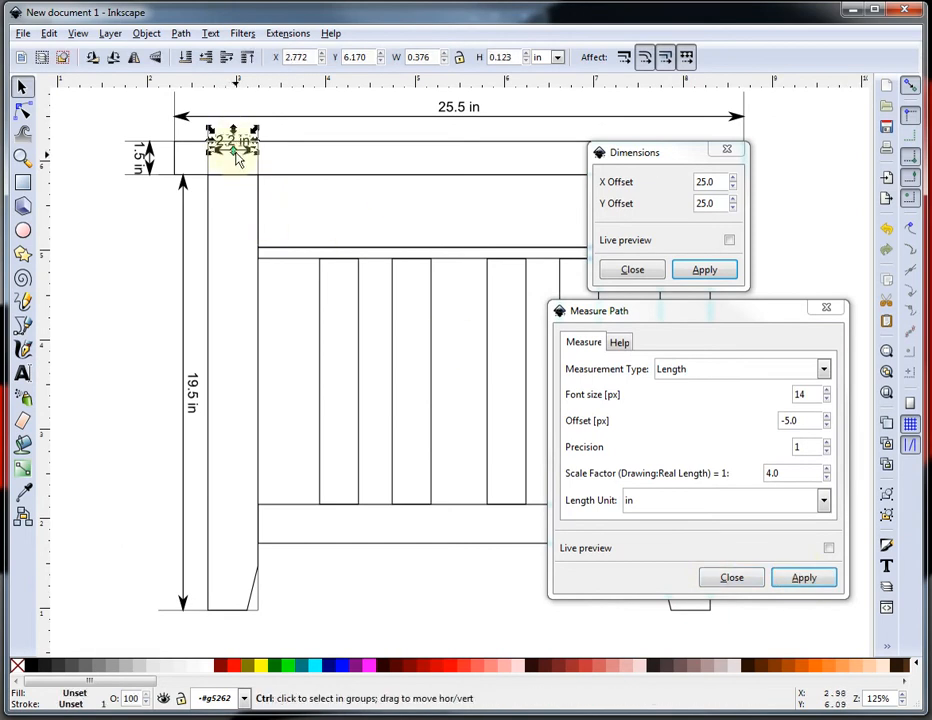
drag(241, 166, 239, 636)
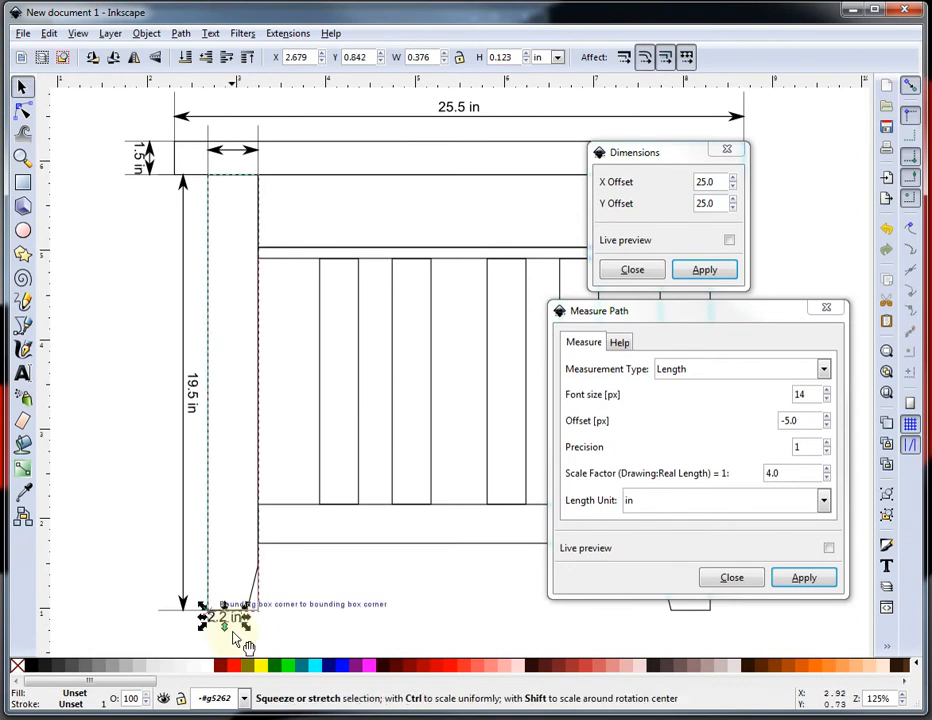
key(Escape)
click(238, 155)
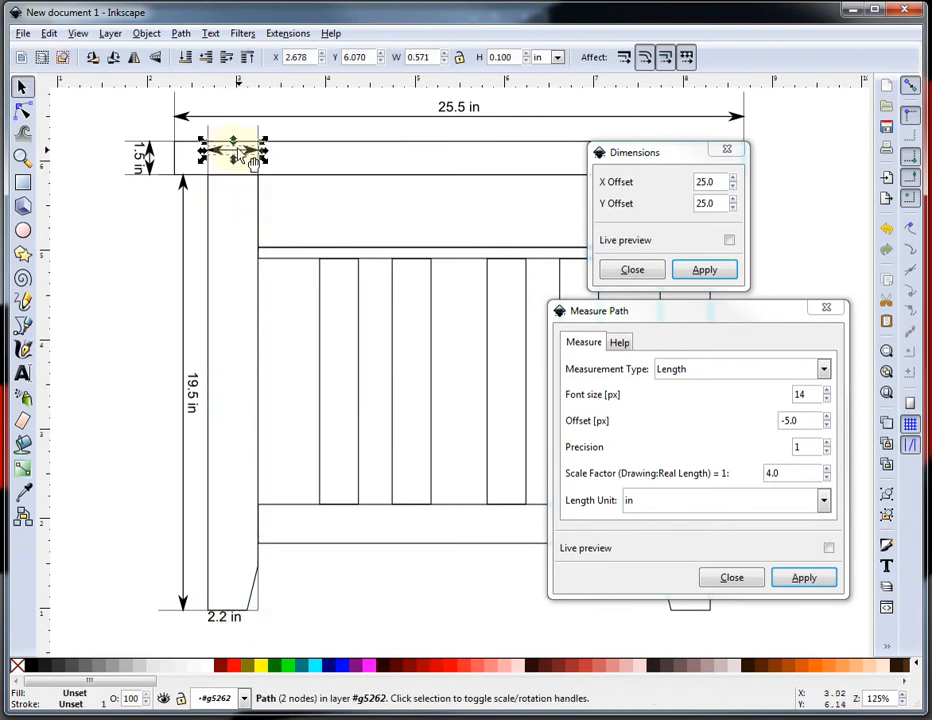
drag(242, 158, 241, 637)
ctrl+scroll(345, 577, down, 5)
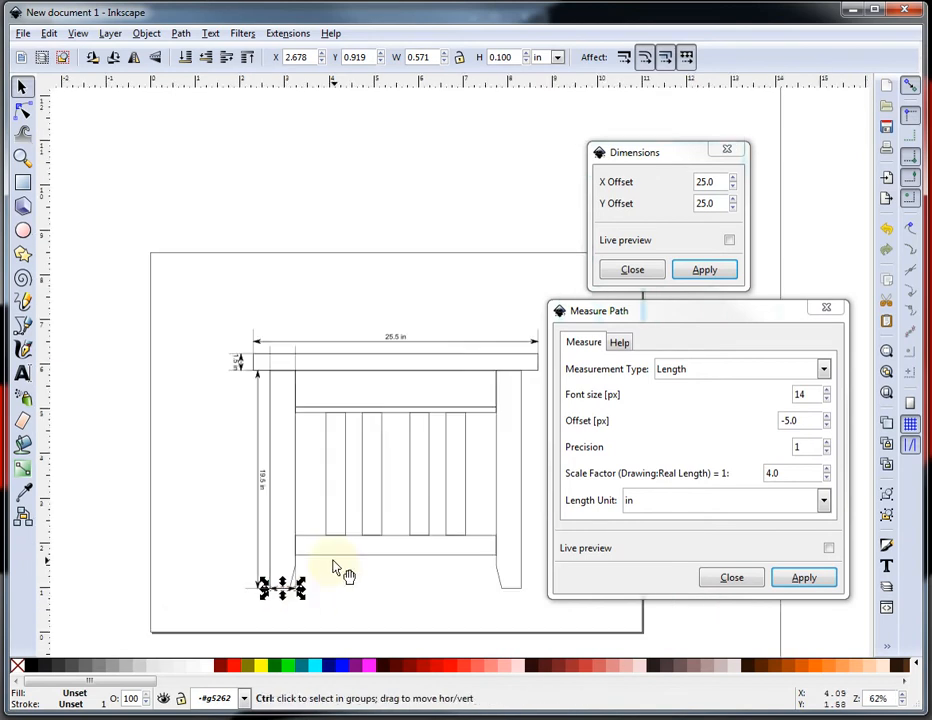
click(314, 648)
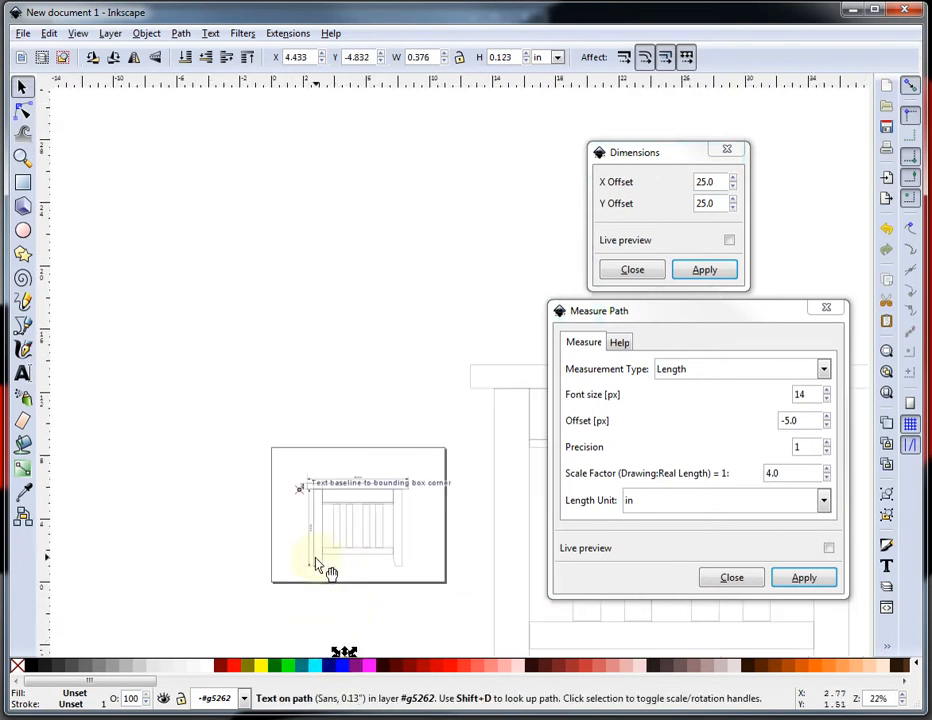
key(ctrl)
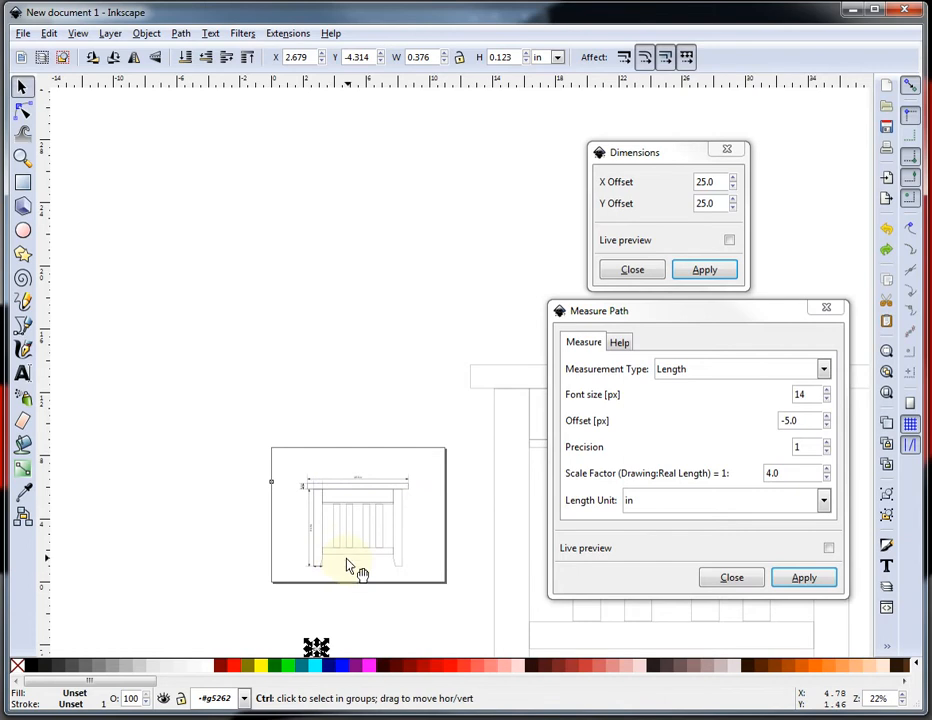
key(ctrl+z)
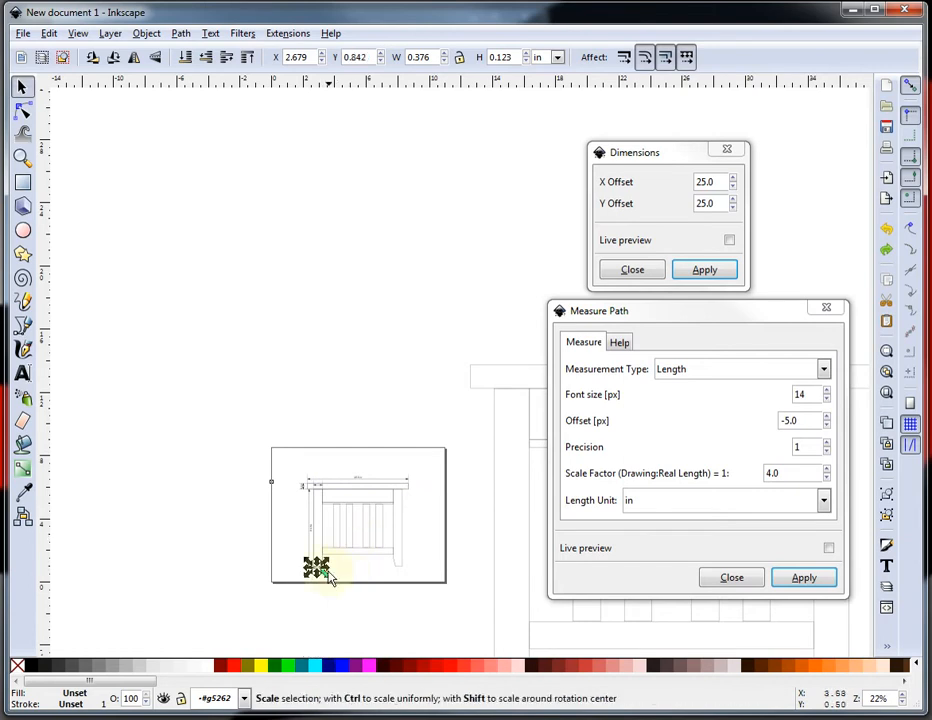
key(ctrl+z)
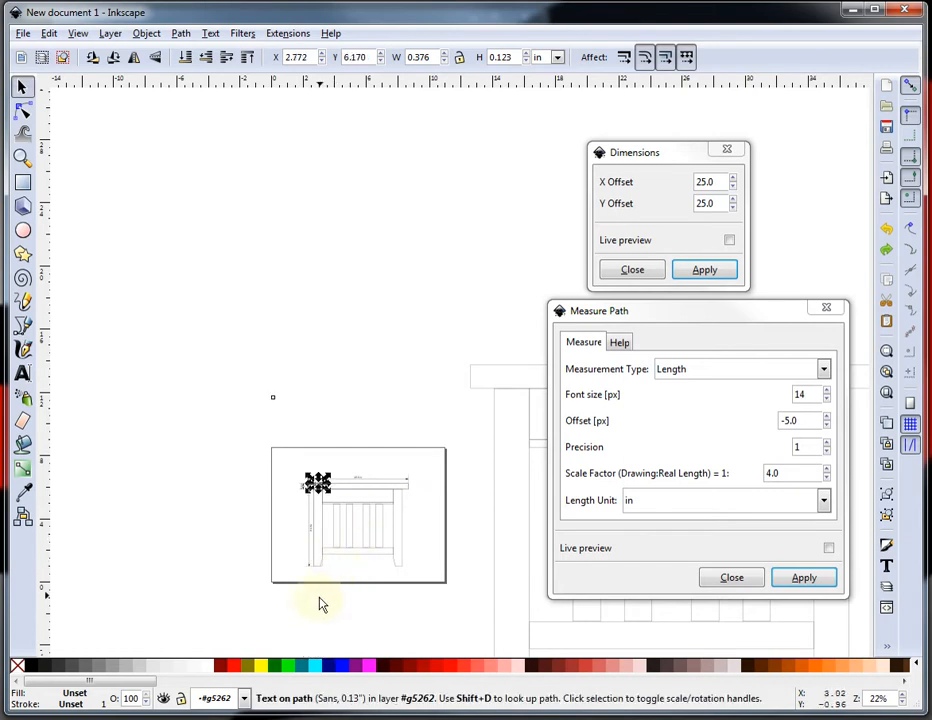
Move the width arrow together with its label down to the bottom edge of the leg.
scroll(320, 600, up, 3)
click(276, 268)
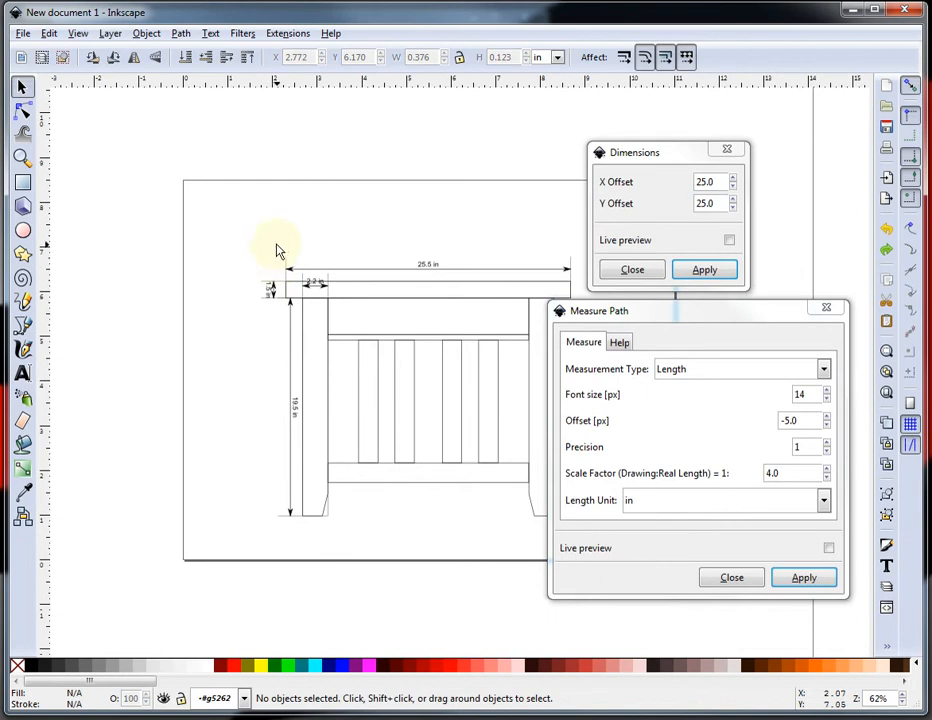
scroll(300, 280, up, 4)
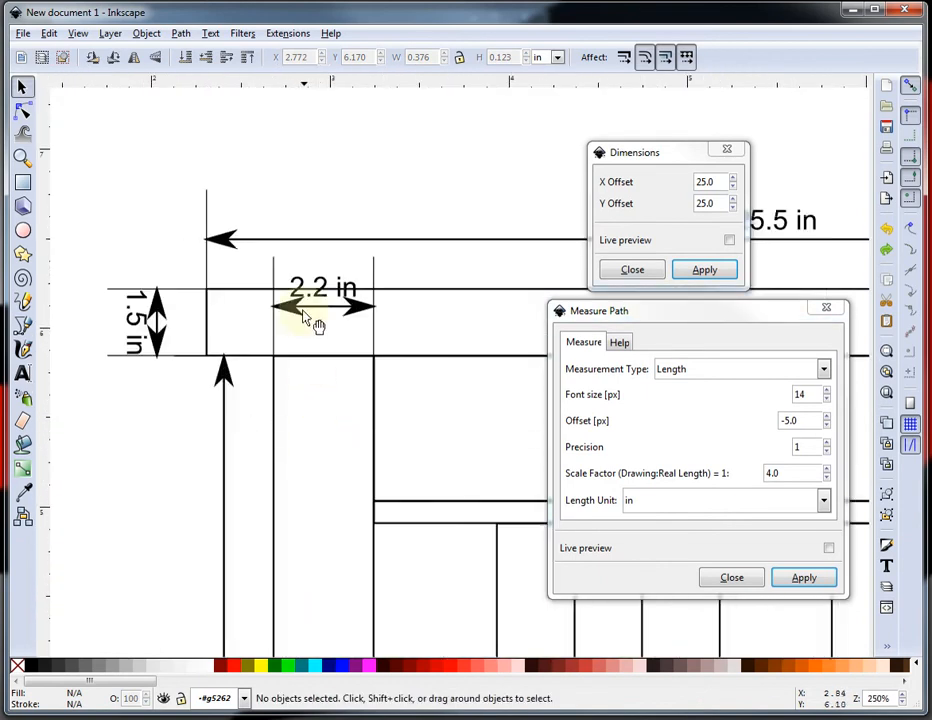
click(308, 318)
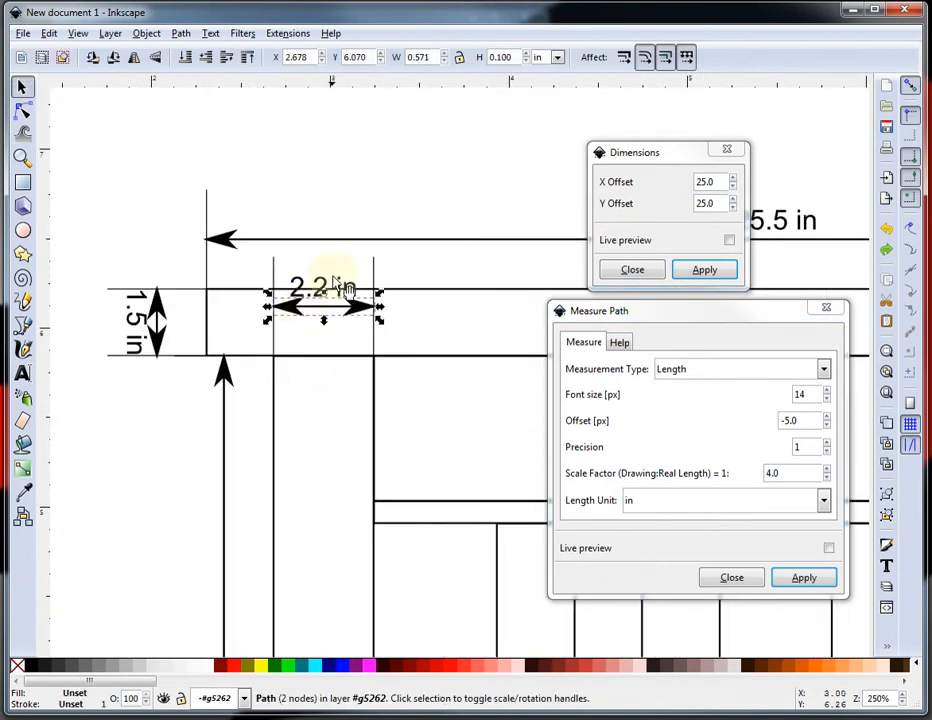
shift+click(320, 288)
scroll(300, 435, down, 4)
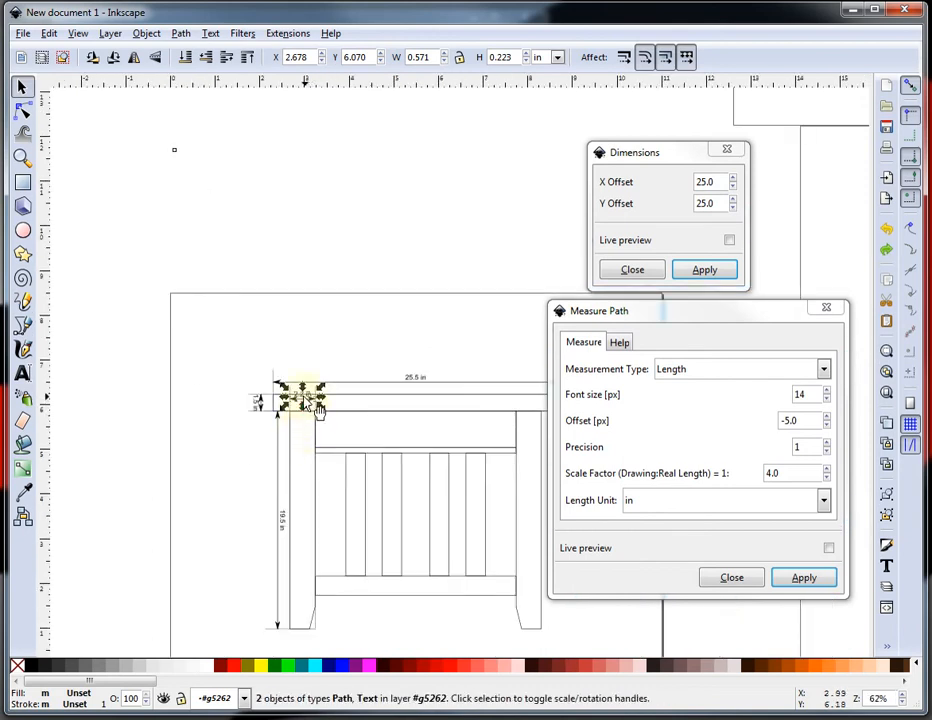
drag(317, 409, 305, 651)
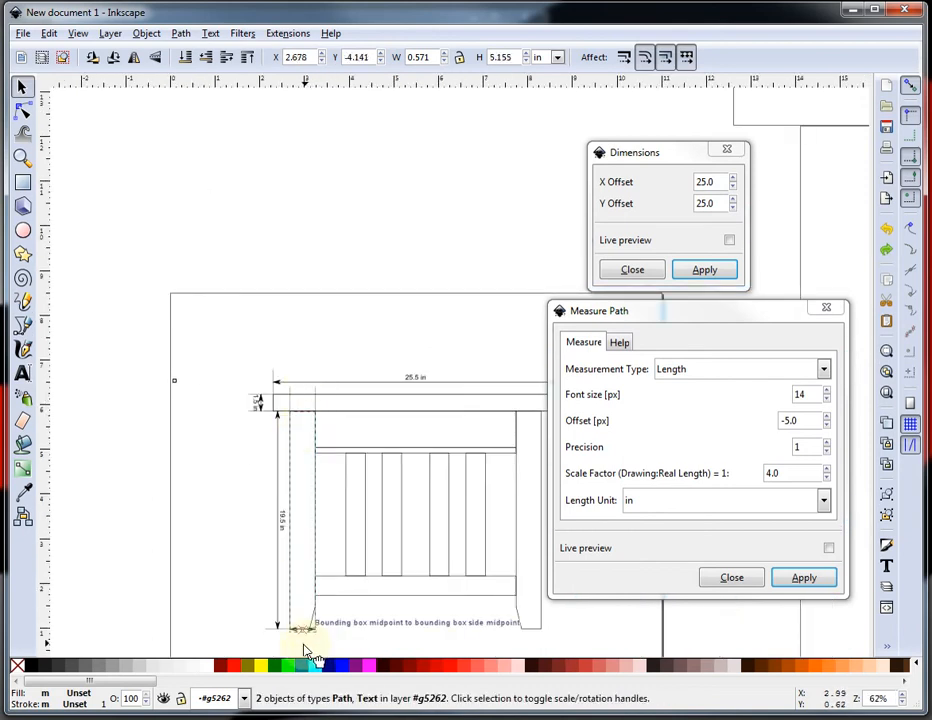
key(ctrl+z)
scroll(322, 624, down, 2)
scroll(322, 640, up, 7)
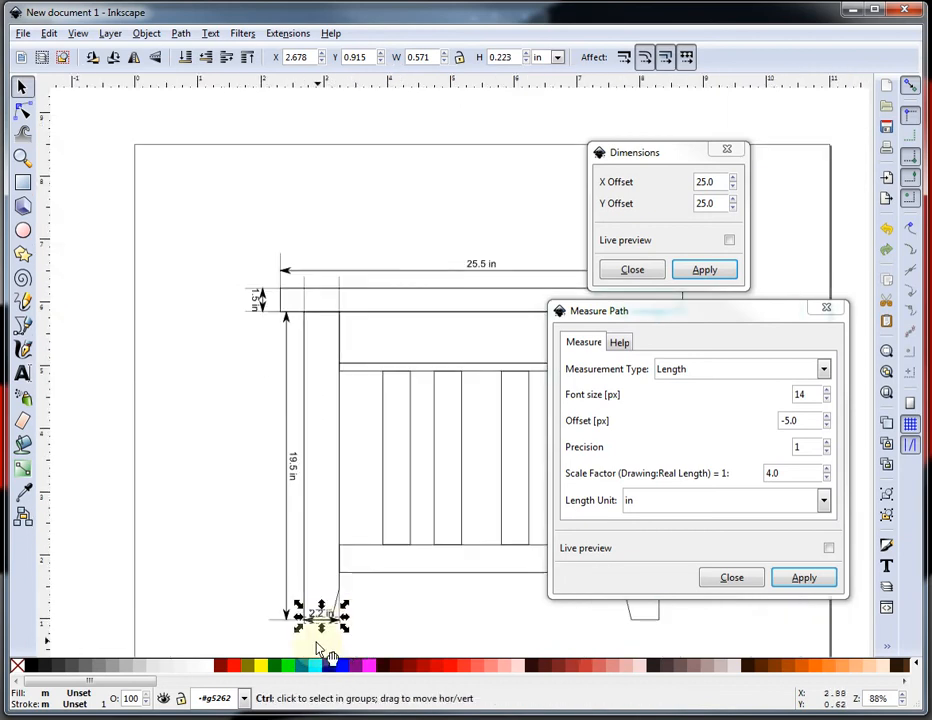
ctrl+click(323, 632)
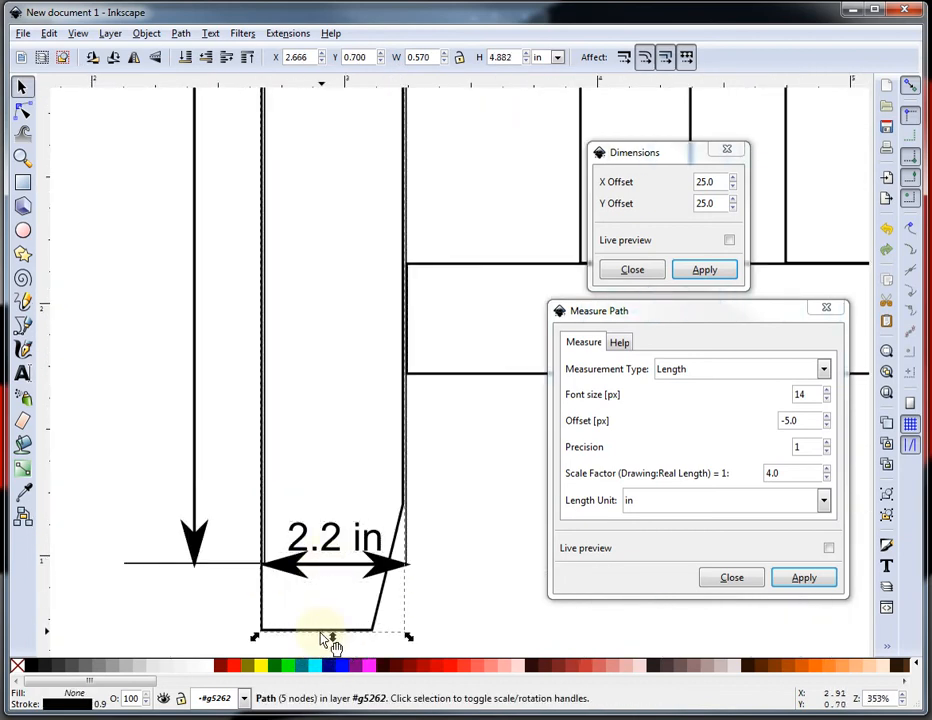
key(ctrl+z)
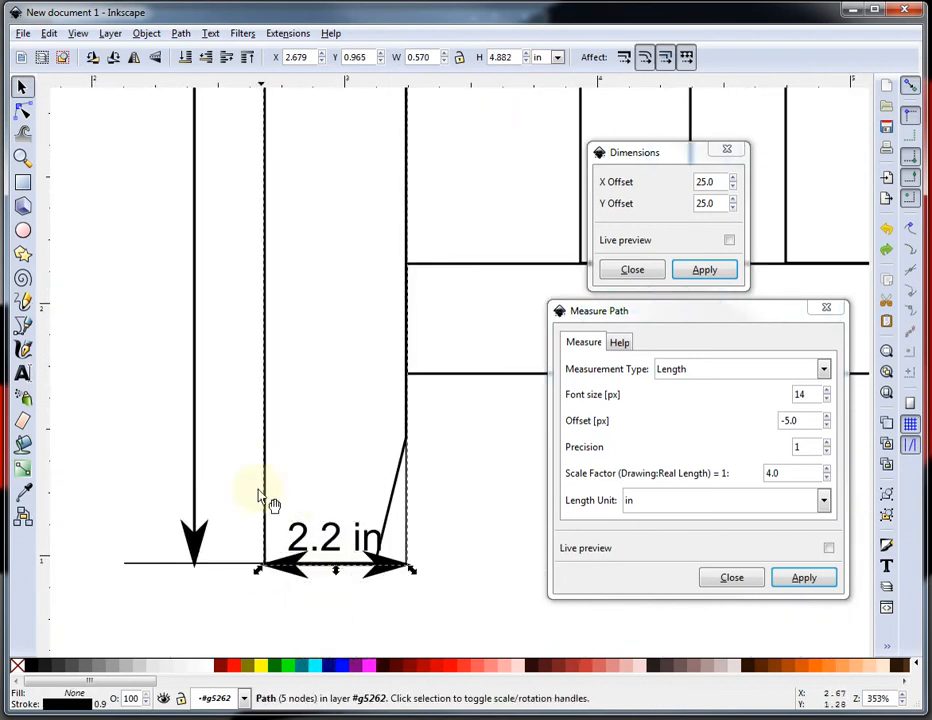
Shift the width arrow and label a little further below the leg's bottom edge.
drag(235, 482, 439, 609)
mouse_move(364, 545)
mouse_down()
mouse_move(354, 605)
mouse_move(365, 565)
mouse_up()
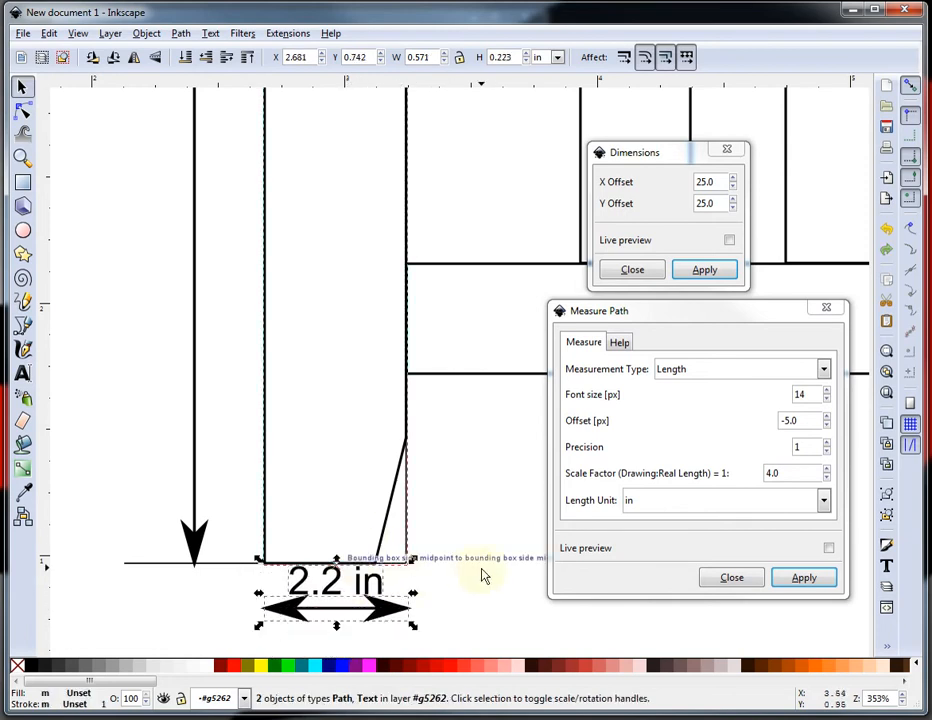
click(467, 588)
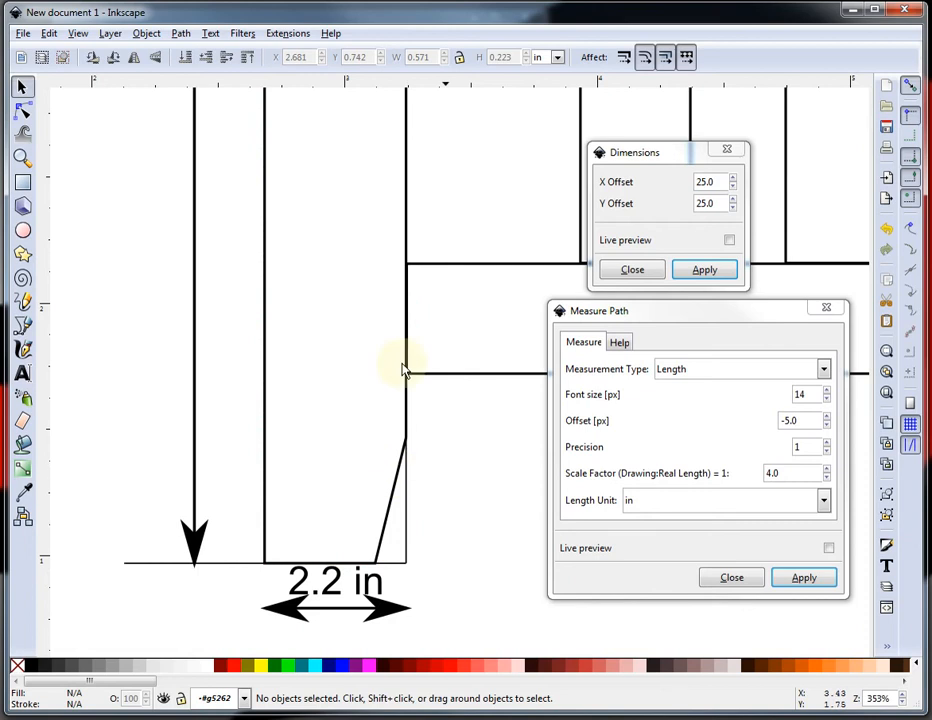
click(408, 563)
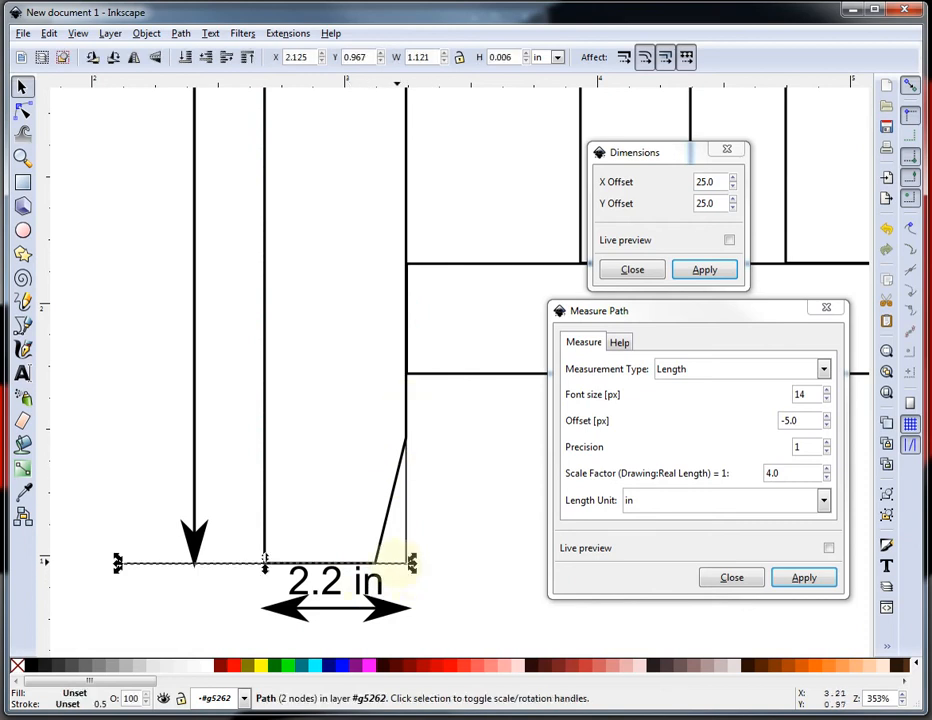
click(418, 589)
drag(393, 612, 374, 634)
click(469, 570)
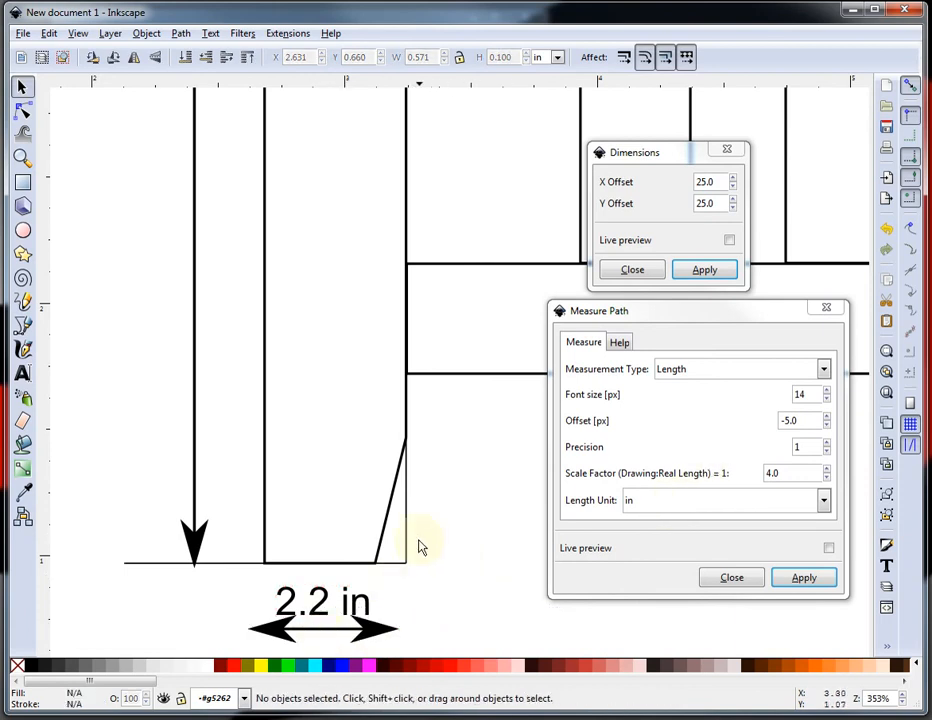
Delete the width label and relabel the arrow with Measure Path using precision 2.
click(321, 606)
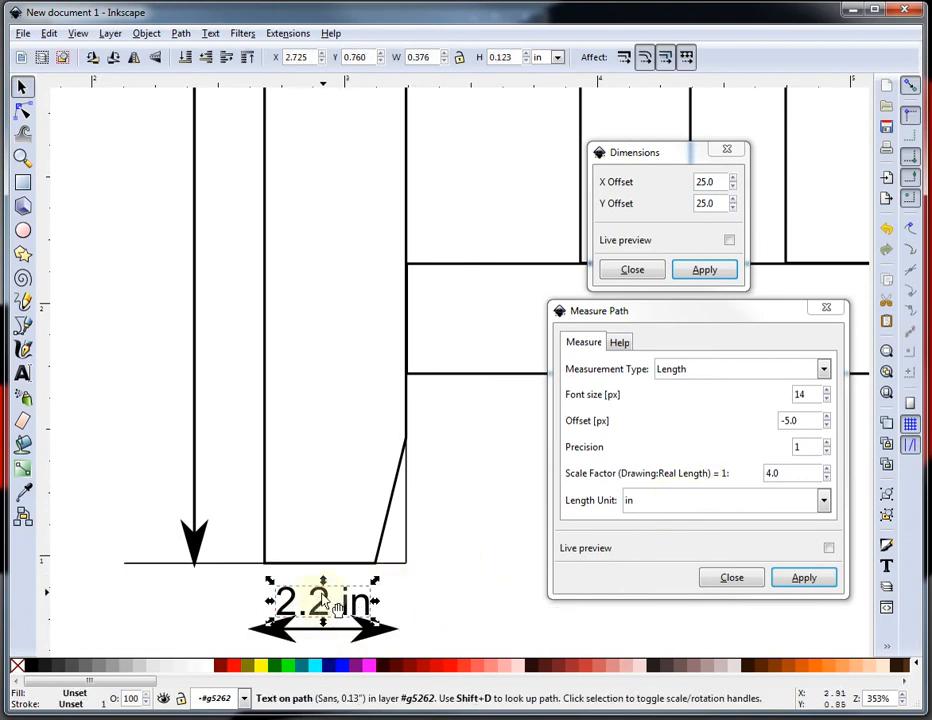
key(Delete)
click(330, 630)
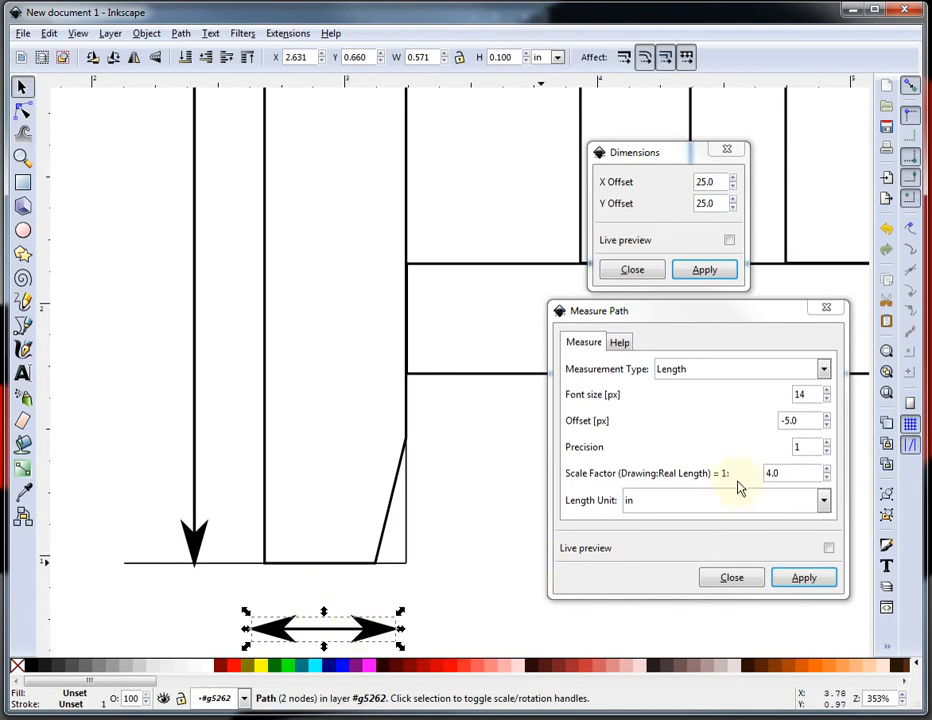
click(827, 444)
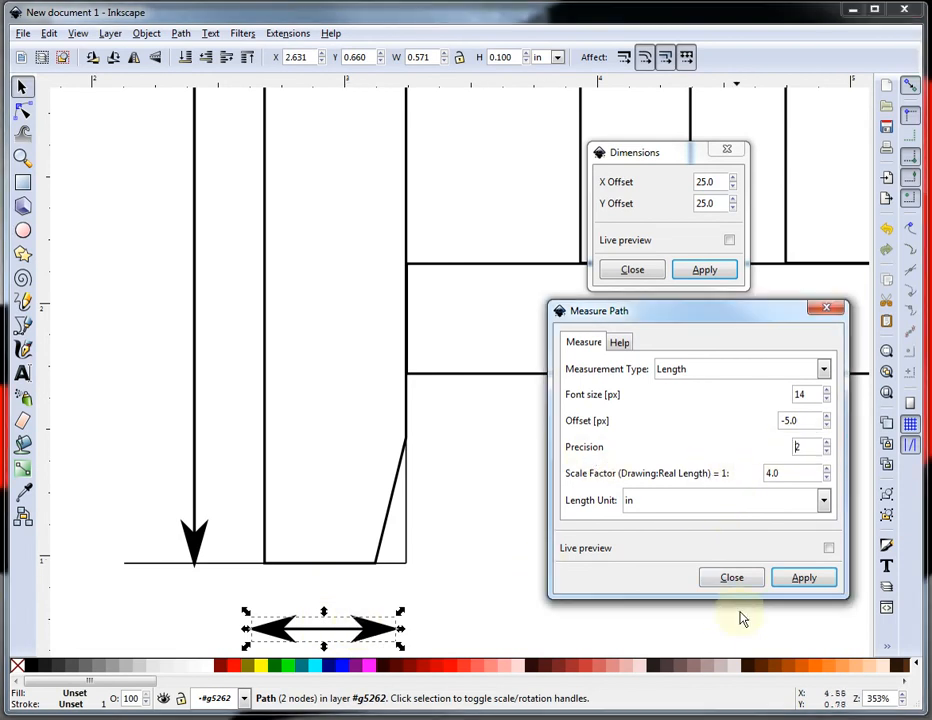
click(800, 584)
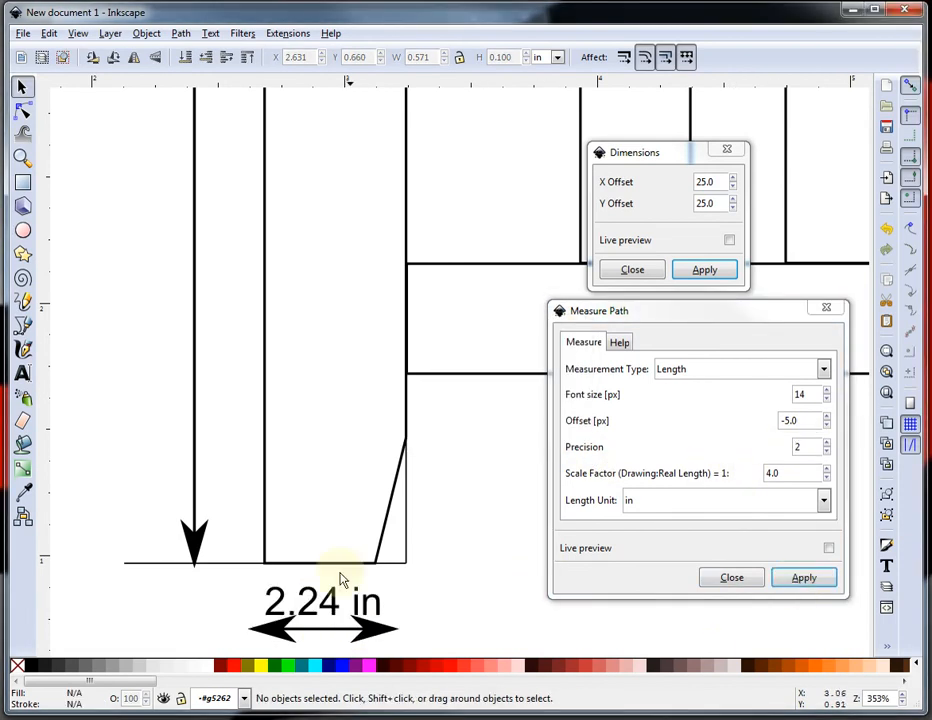
Edit the width label text to read 2.25 in.
double_click(342, 603)
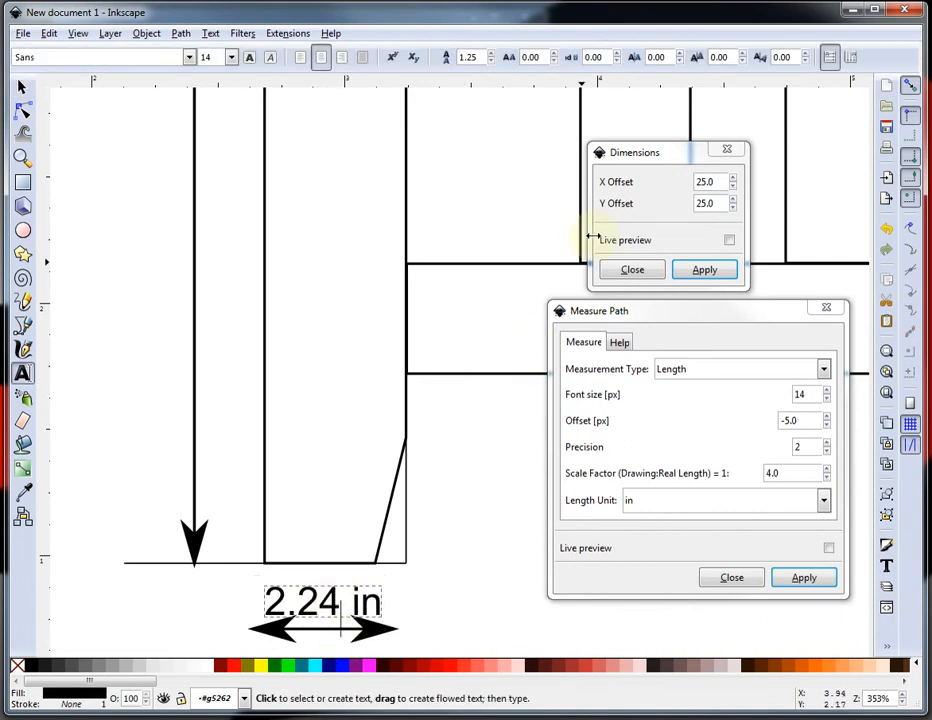
key(BackSpace)
text(5)
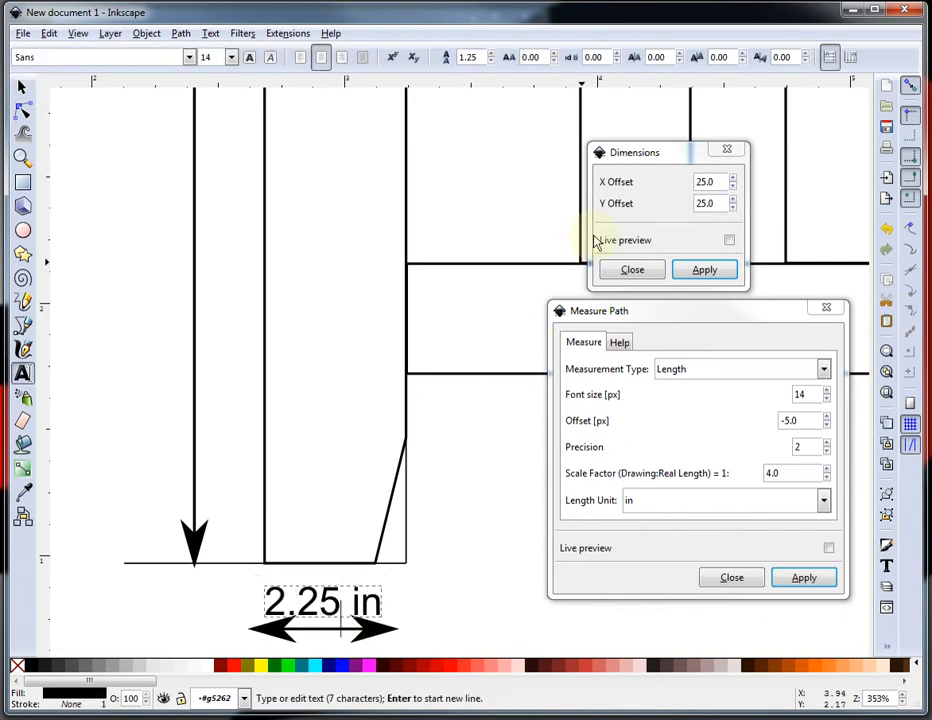
click(24, 90)
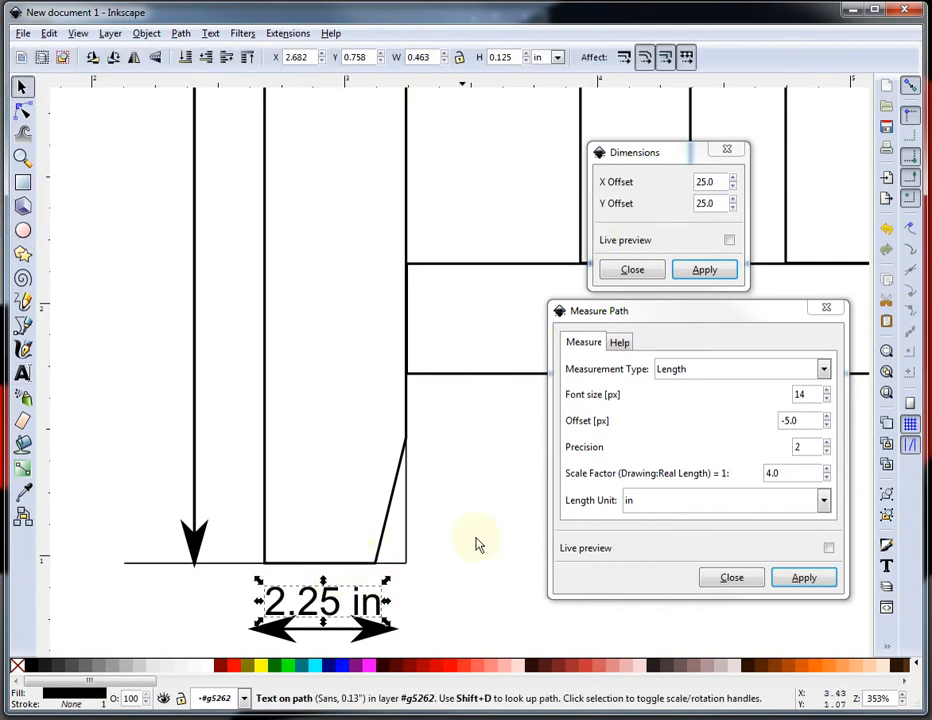
click(187, 505)
Select the small copy's right leg for dimensioning.
scroll(152, 493, down, 1)
scroll(165, 492, down, 3)
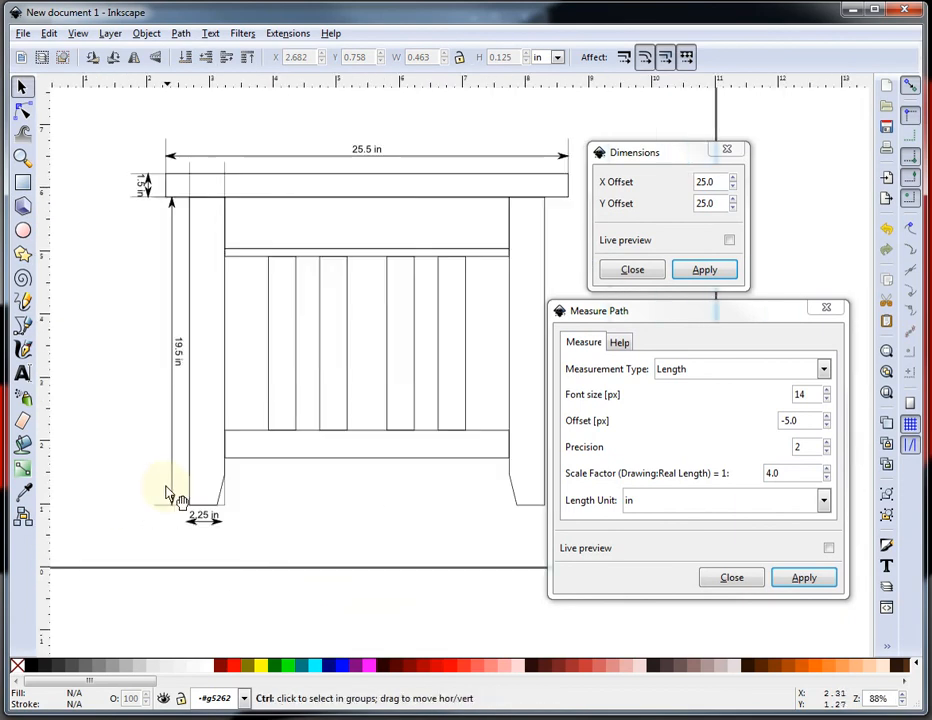
scroll(375, 275, down, 1)
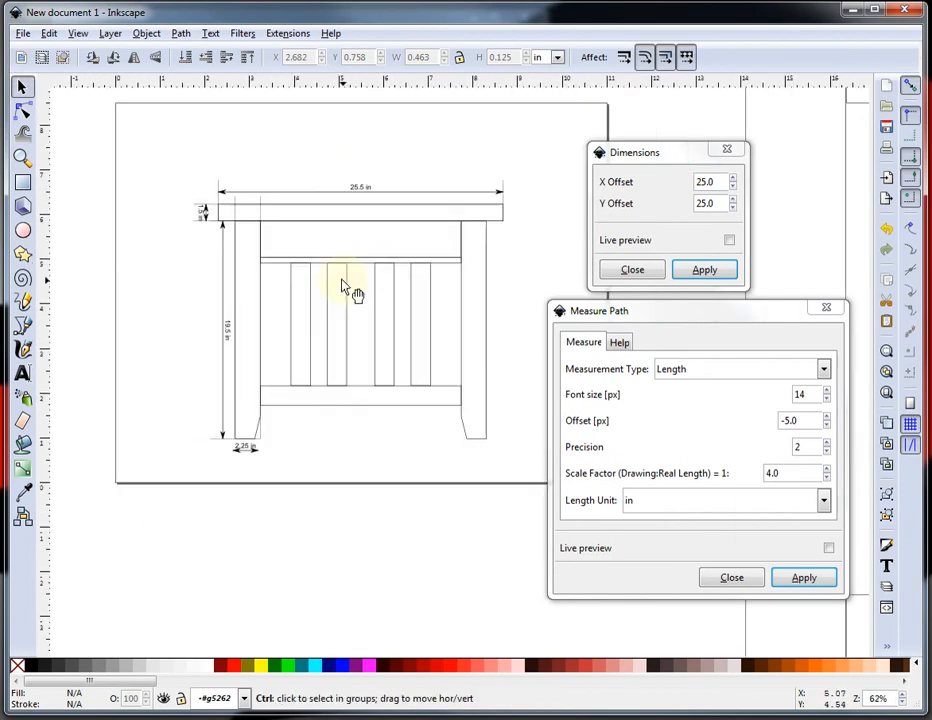
scroll(437, 218, up, 1)
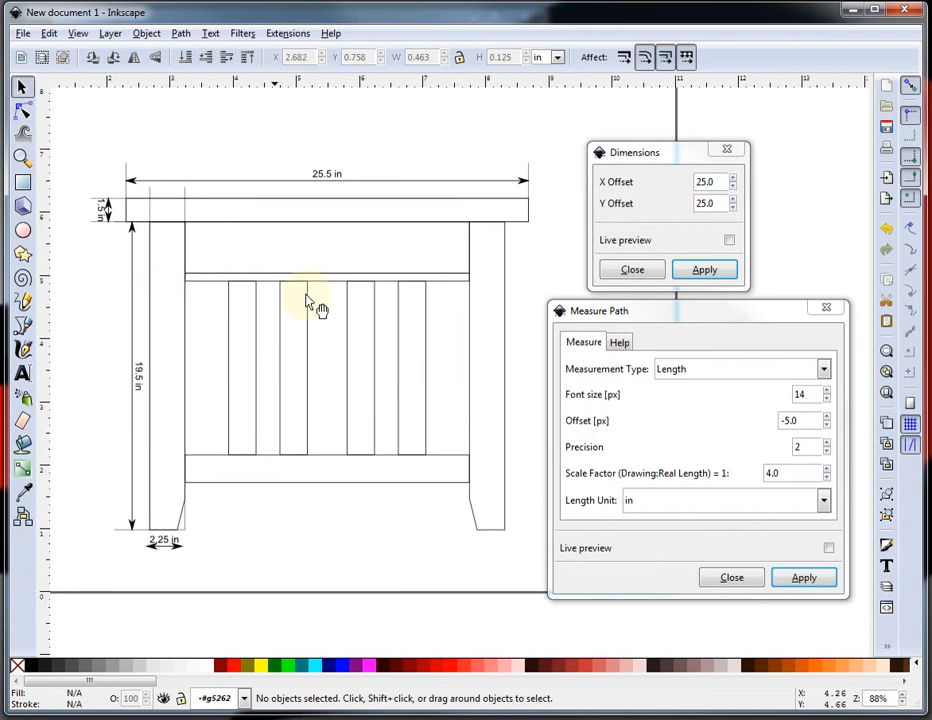
click(503, 252)
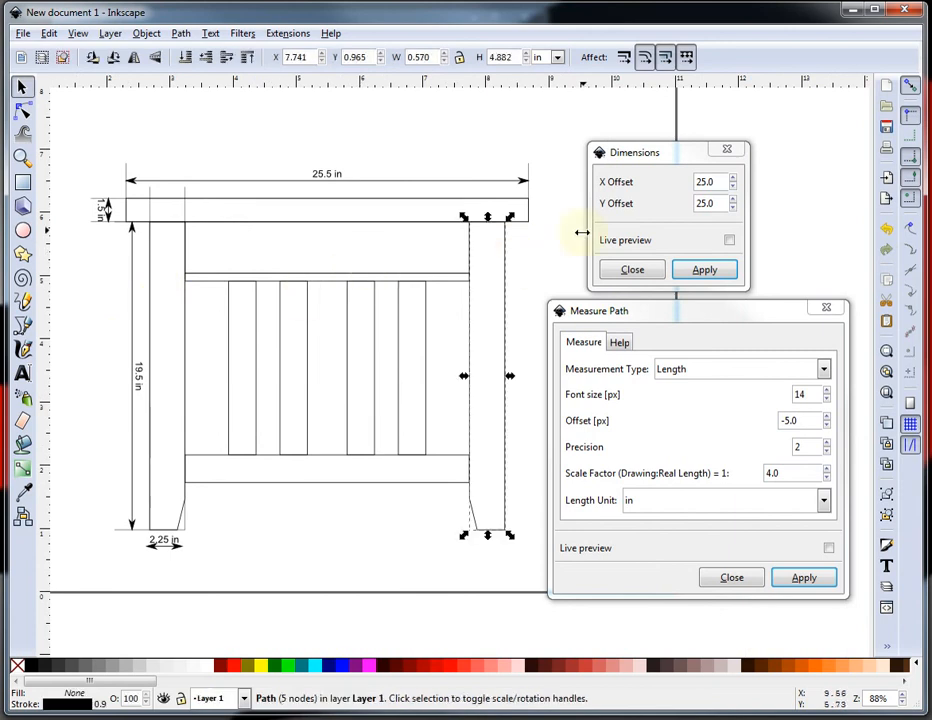